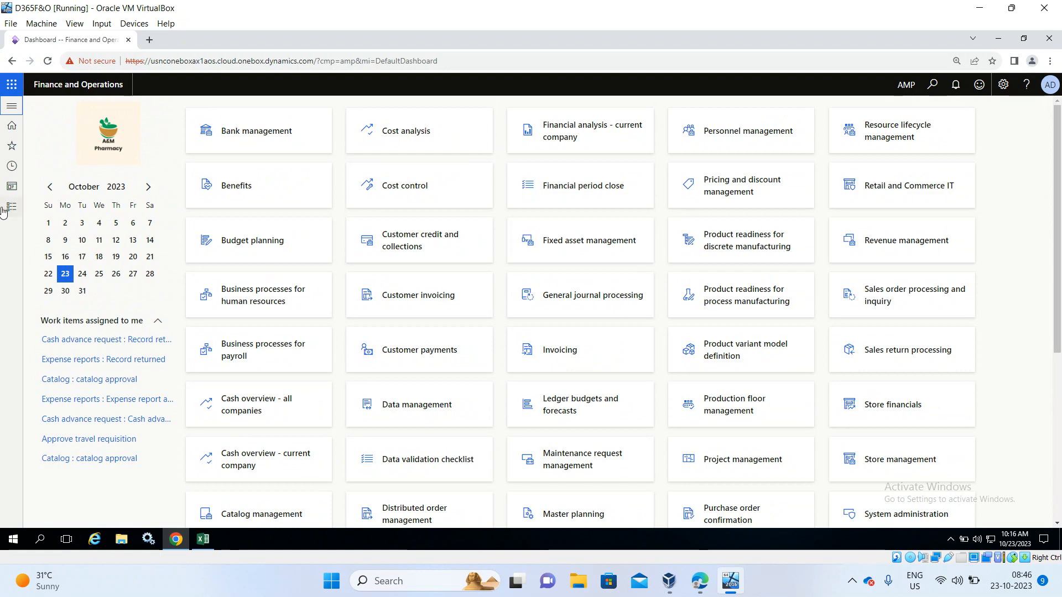
- Open the Master planning module and expand its Master planning section
left_click(11, 209)
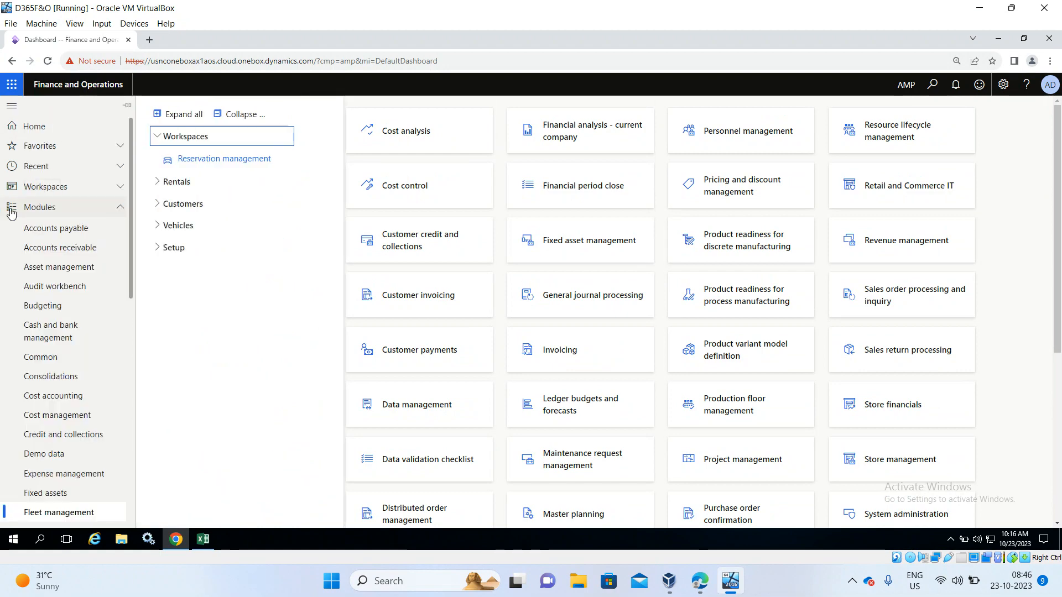
scroll(67, 250, "down", 5)
scroll(66, 250, "down", 1)
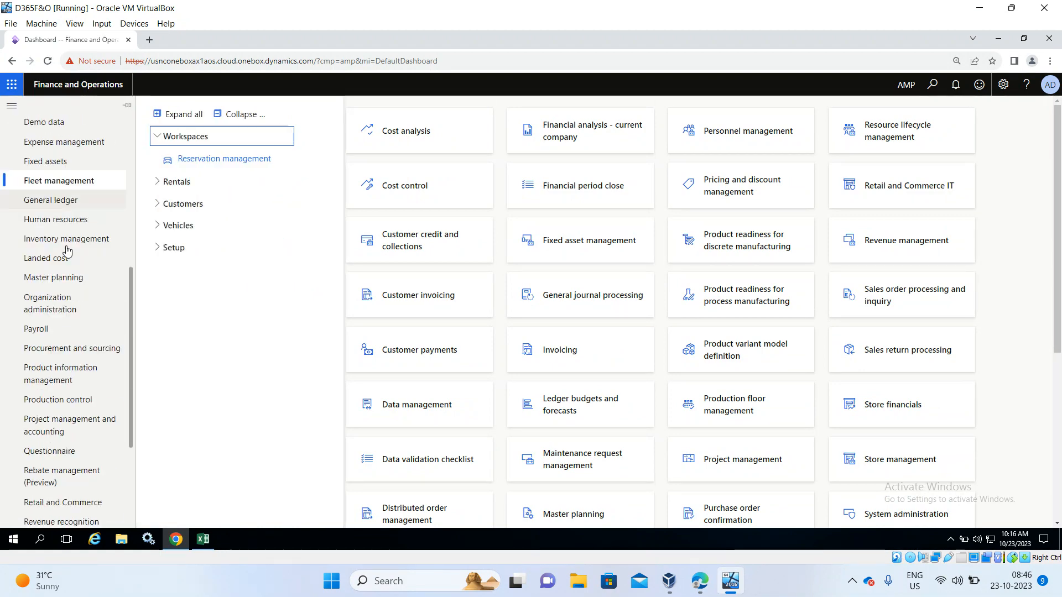
left_click(75, 288)
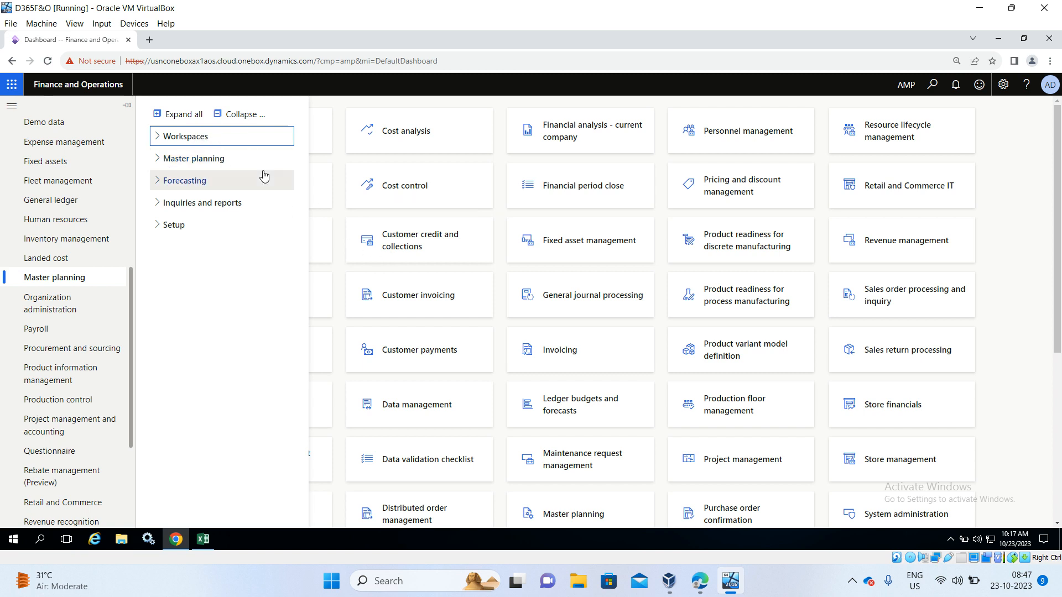
left_click(158, 161)
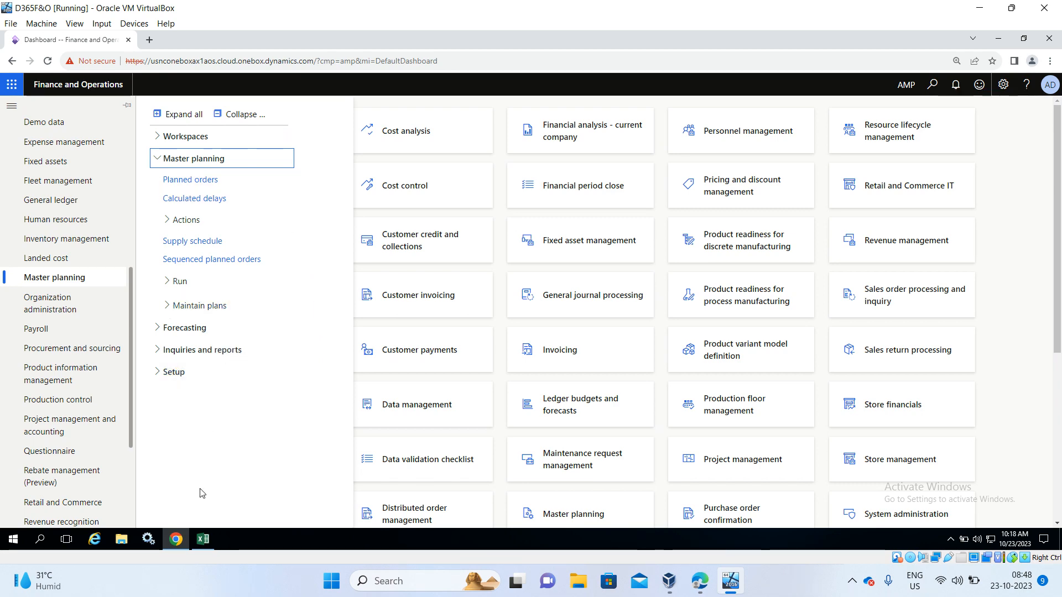
- Switch to Excel to review the Master Planning Set Up outline on Sheet3, and return to the Chrome browser
left_click(203, 539)
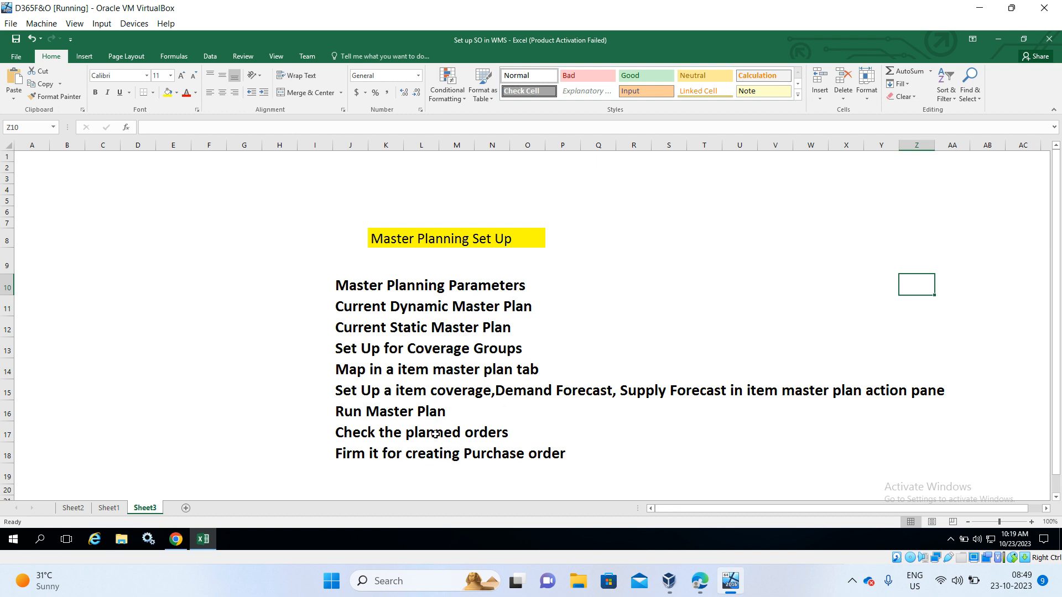
left_click(174, 539)
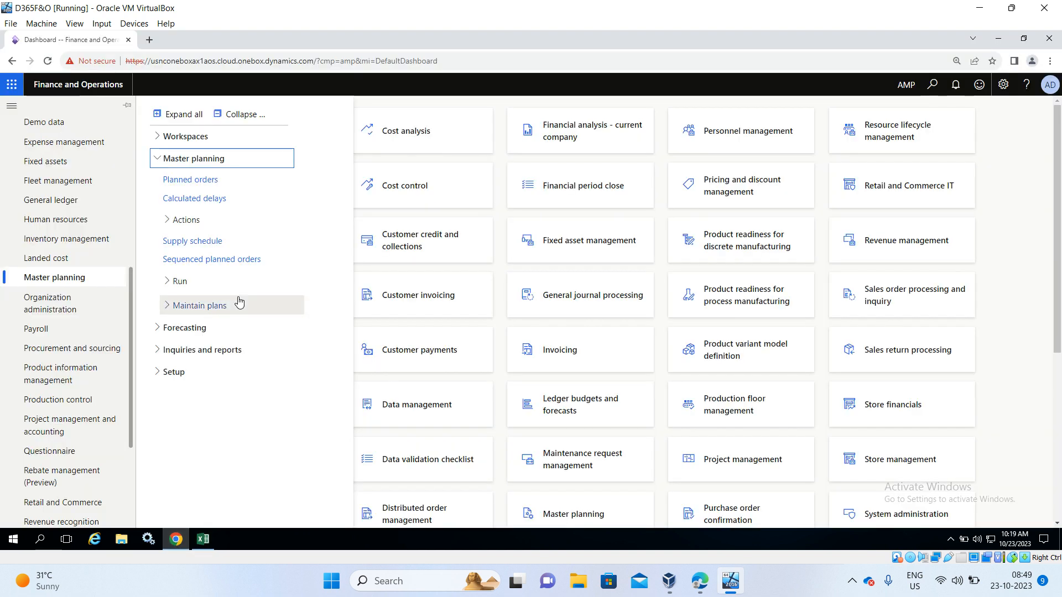
- Open the Master planning parameters from the module's Setup section
left_click(227, 114)
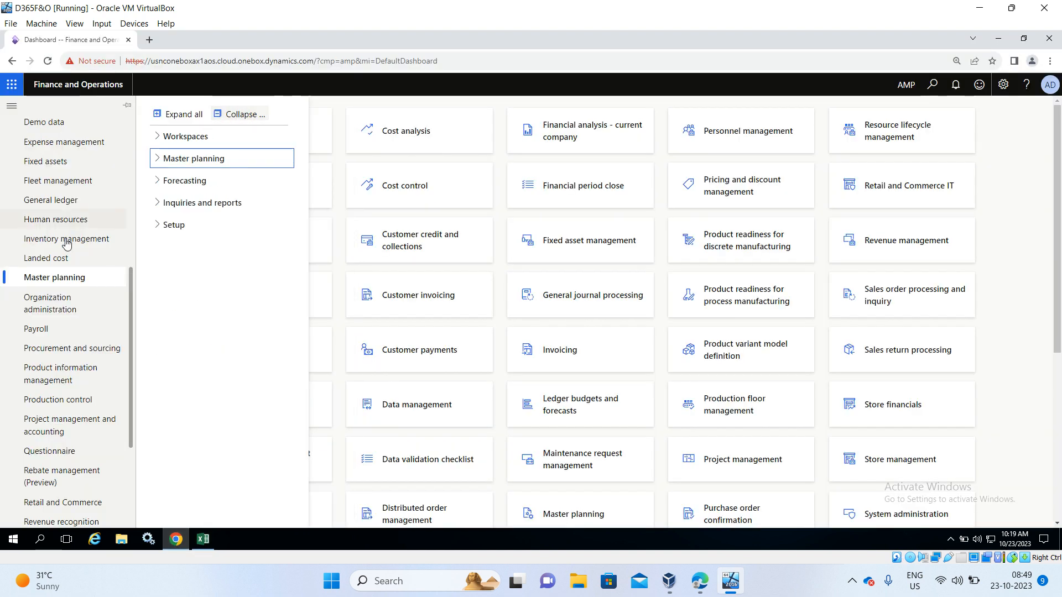
left_click(157, 226)
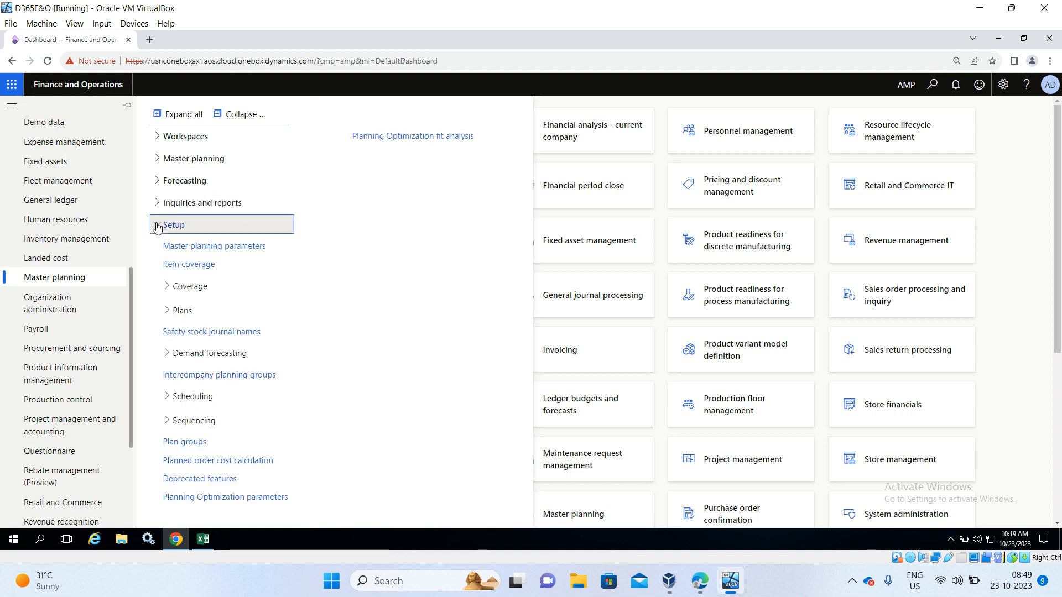
left_click(190, 248)
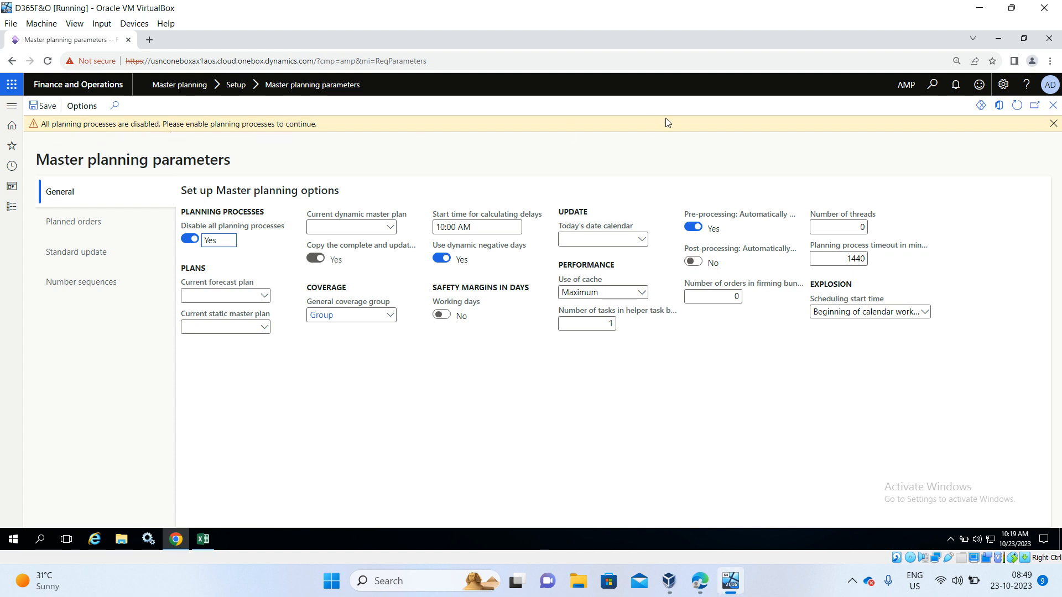
- Dismiss the warning about planning processes and set "Disable all planning processes" to No
left_click(1053, 124)
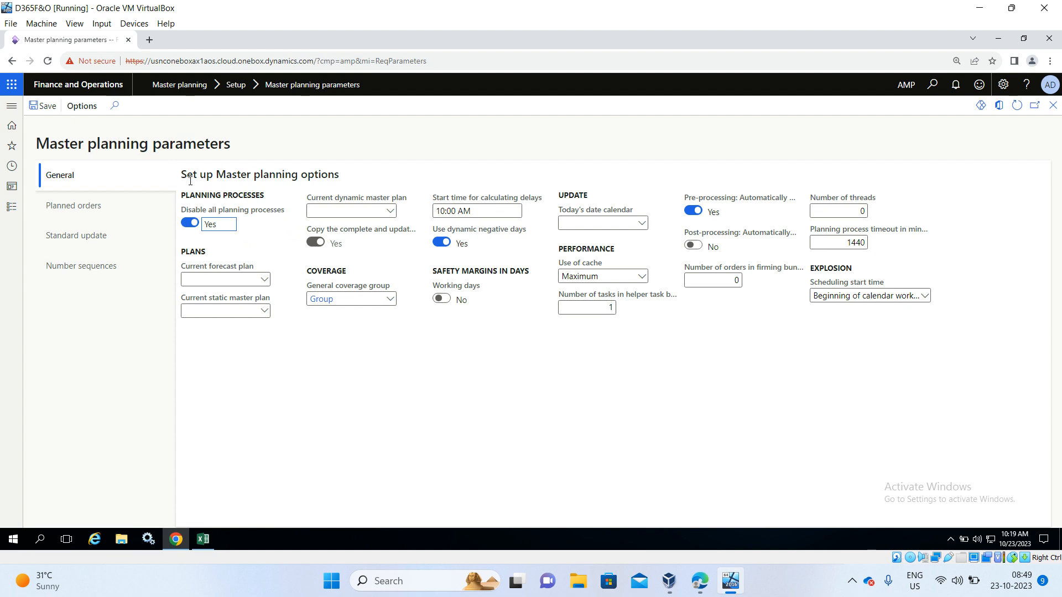
mouse_move(250, 212)
left_click(190, 223)
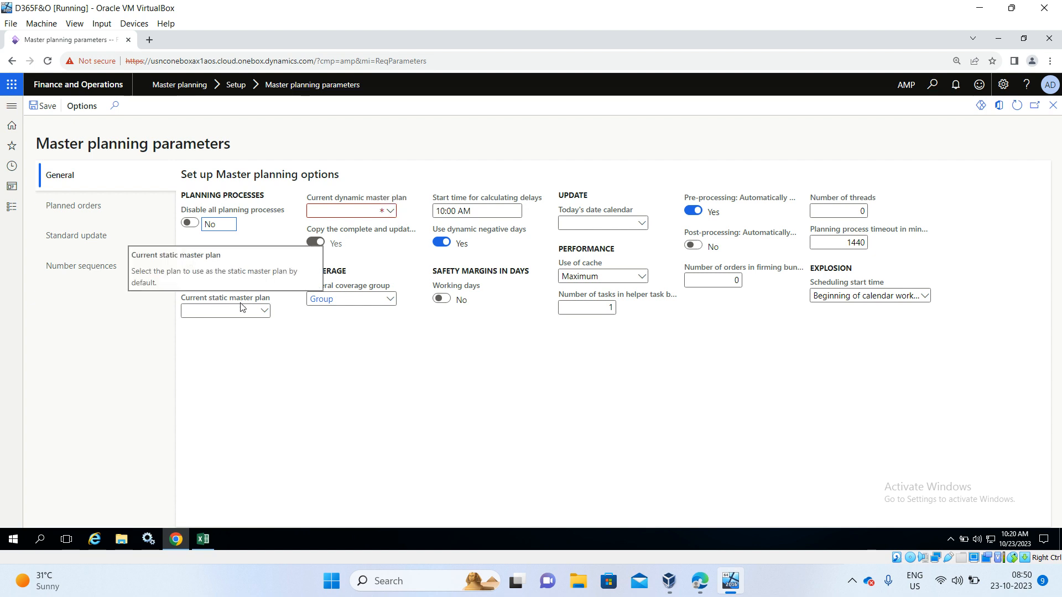
- Open the details of the Current dynamic master plan field and create a new master plan with the plan ID "Dynamic Pl"
right_click(392, 215)
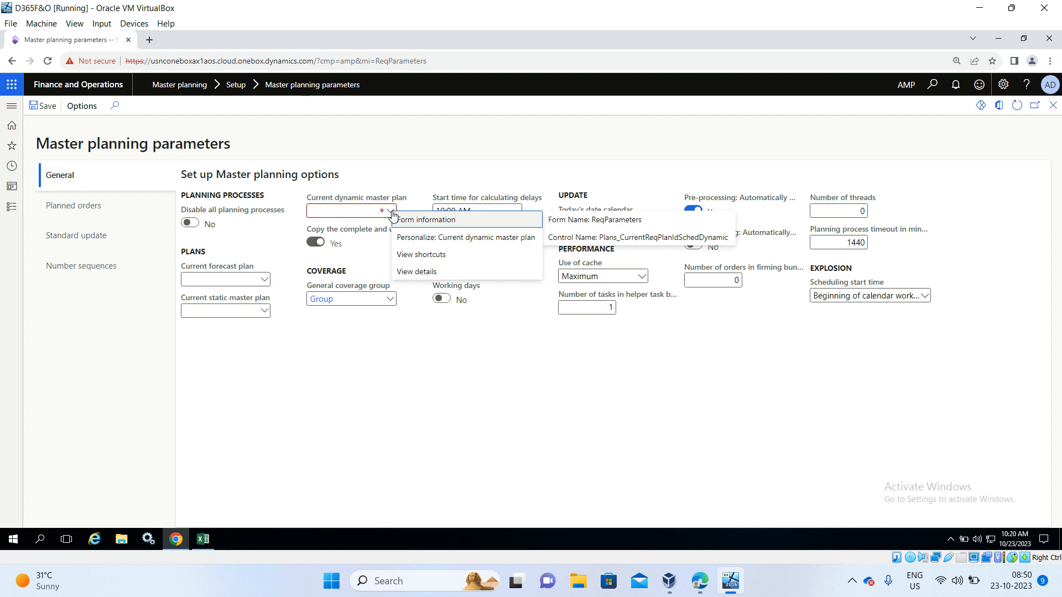
left_click(415, 272)
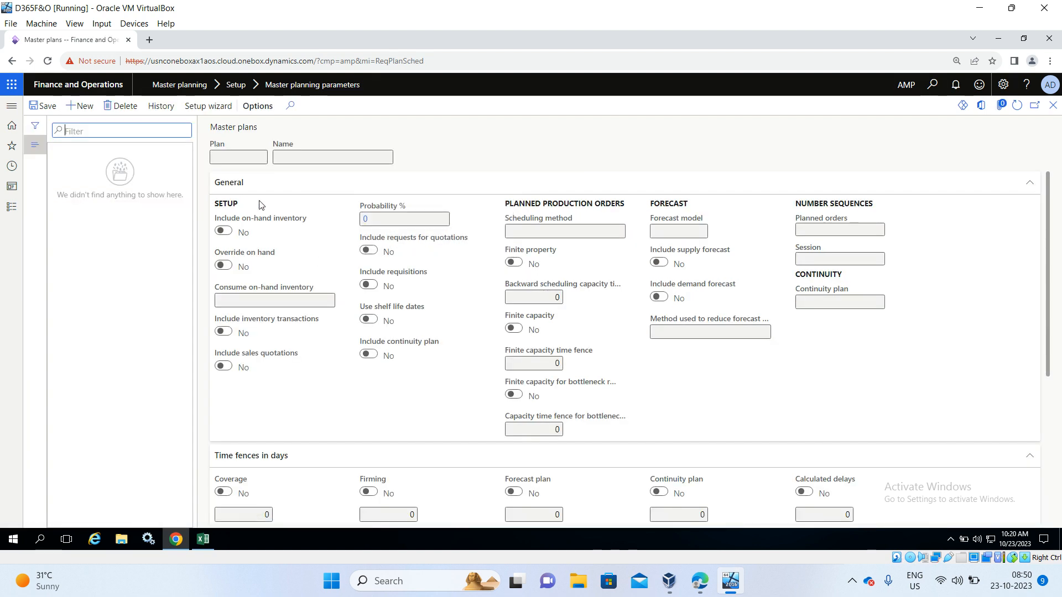
left_click(88, 109)
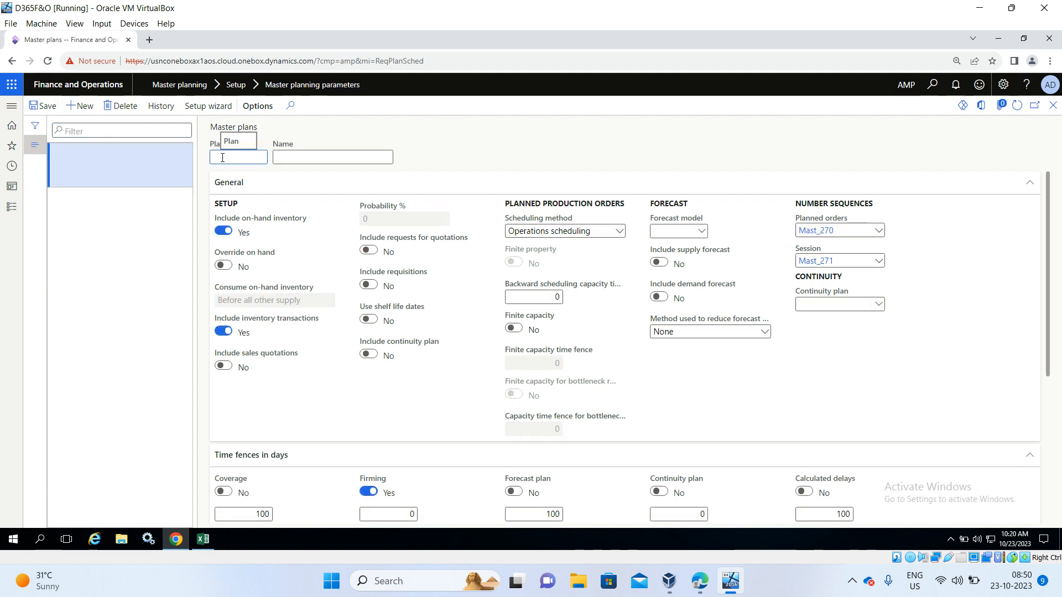
key("Caps_Lock")
type("Dyna")
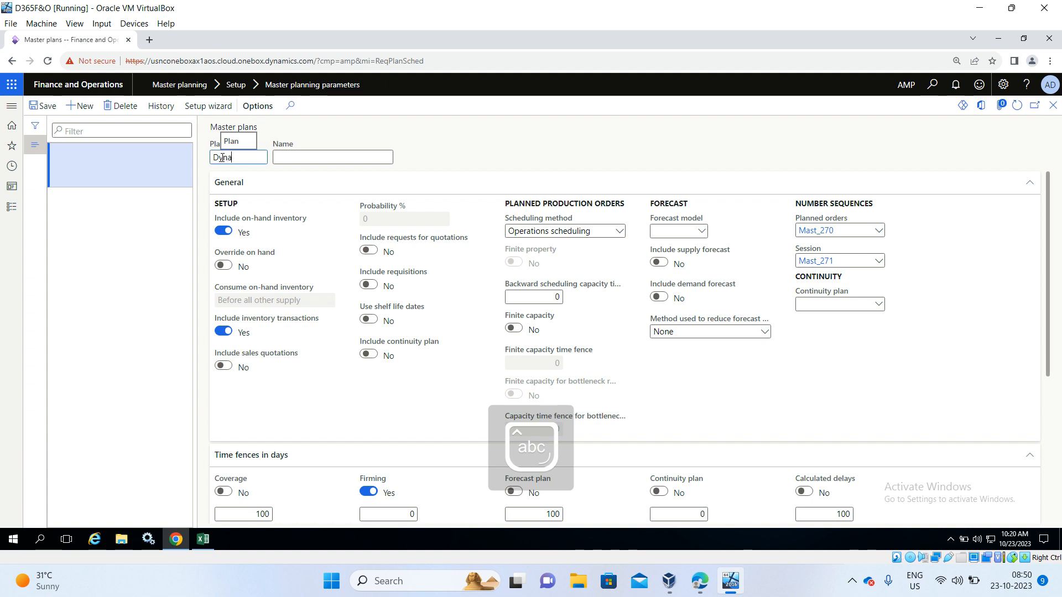
type("mic Pl")
key("Tab")
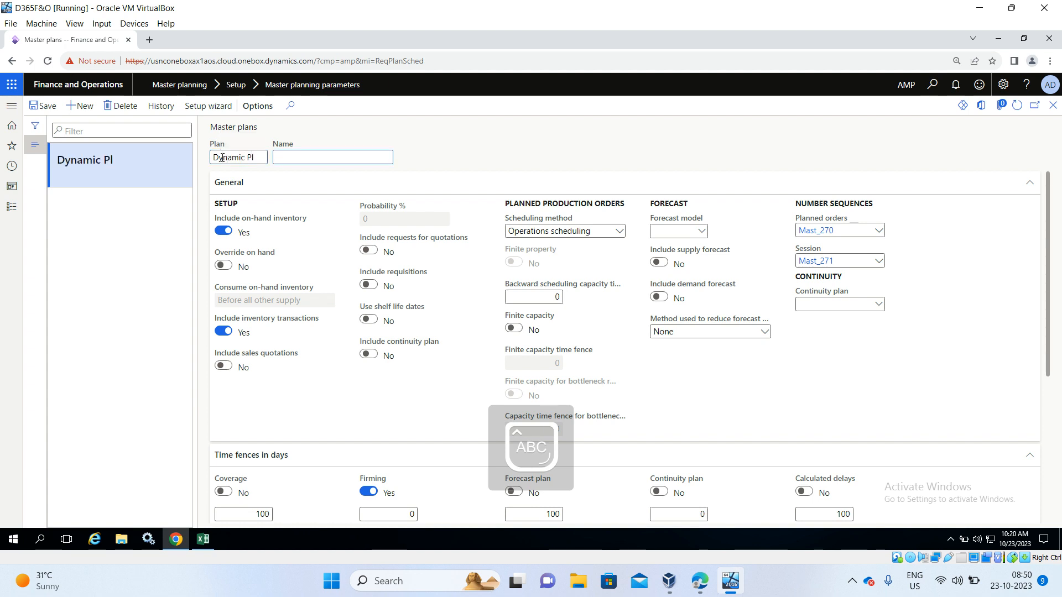
- Name the new master plan "Dynamic Plan"
type("Dynam")
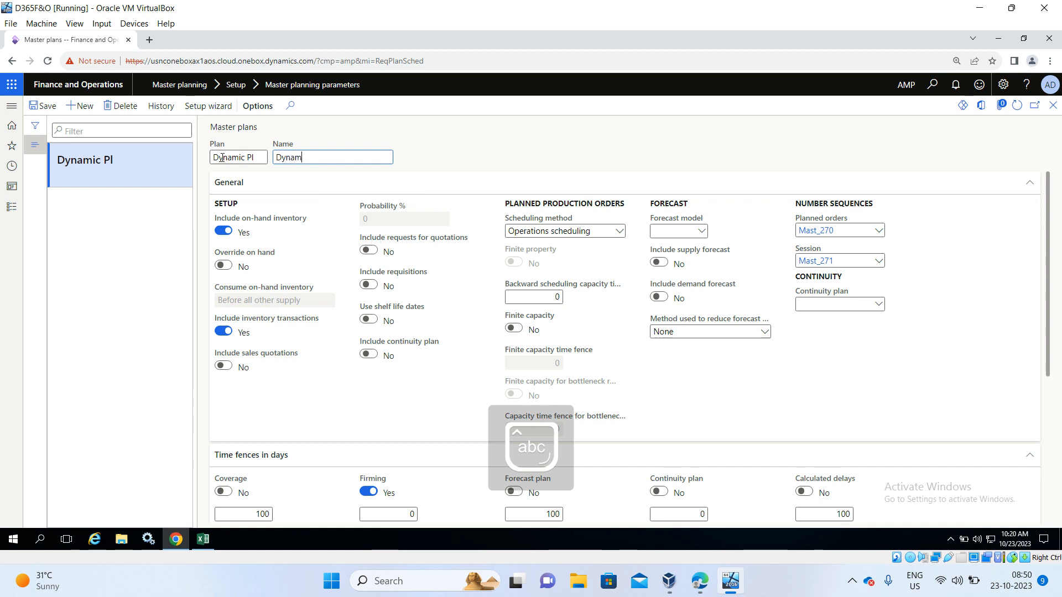
type("ic")
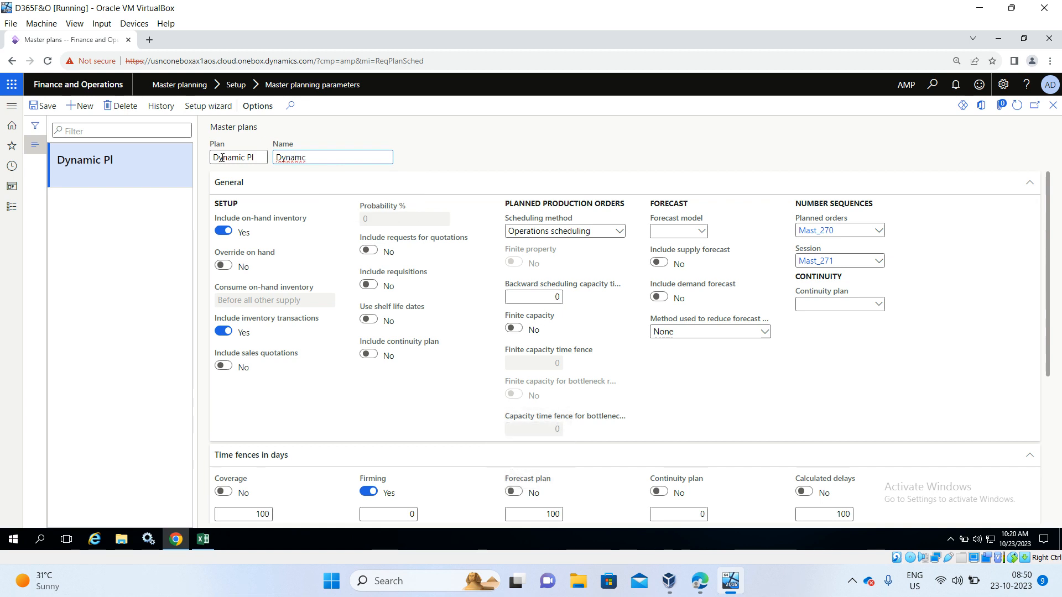
key("BackSpace")
type("ic P")
key("Caps_Lock")
type("lan")
- Choose Operations scheduling as the Dynamic Plan's scheduling method, check its time fences and save the plan
mouse_move(374, 276)
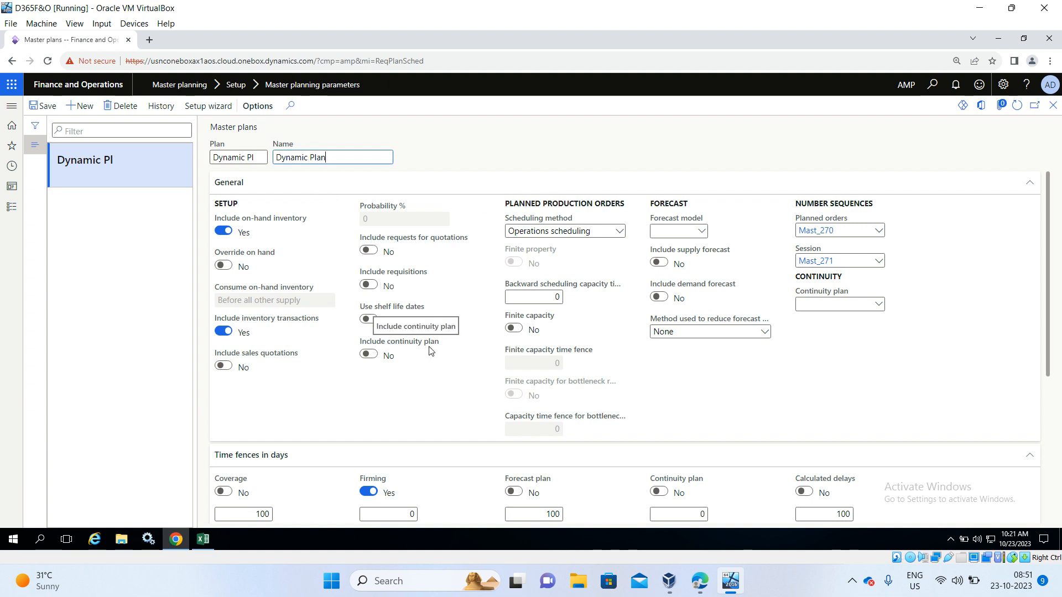
left_click(620, 233)
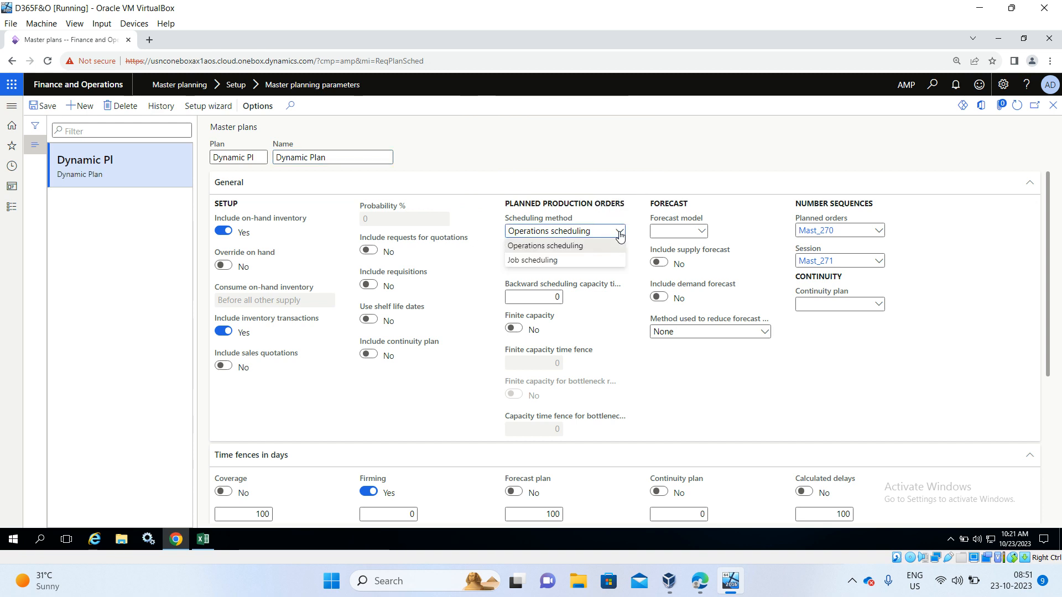
left_click(608, 246)
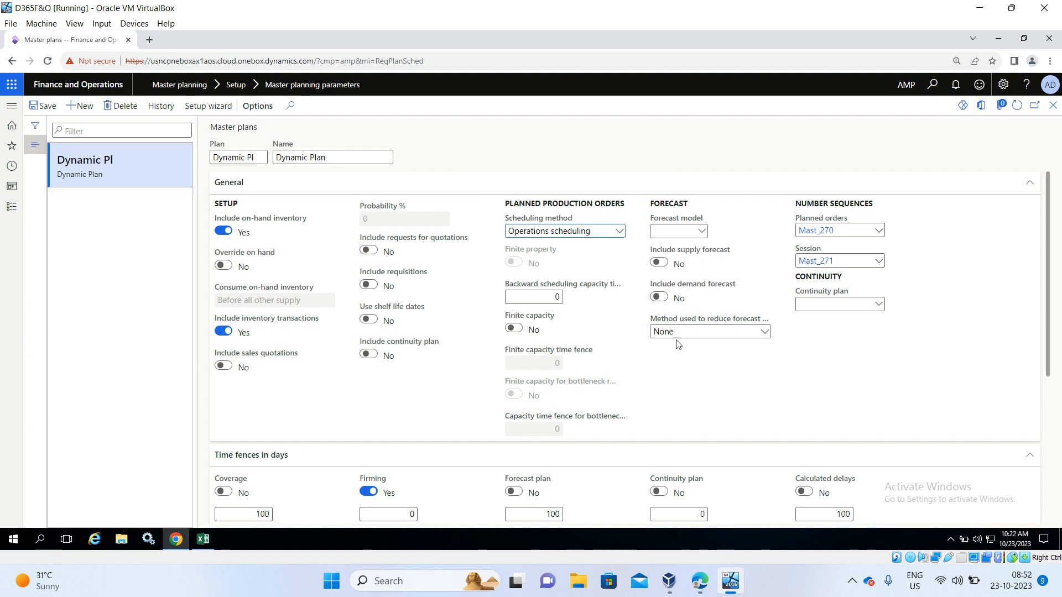
scroll(669, 362, "down", 3)
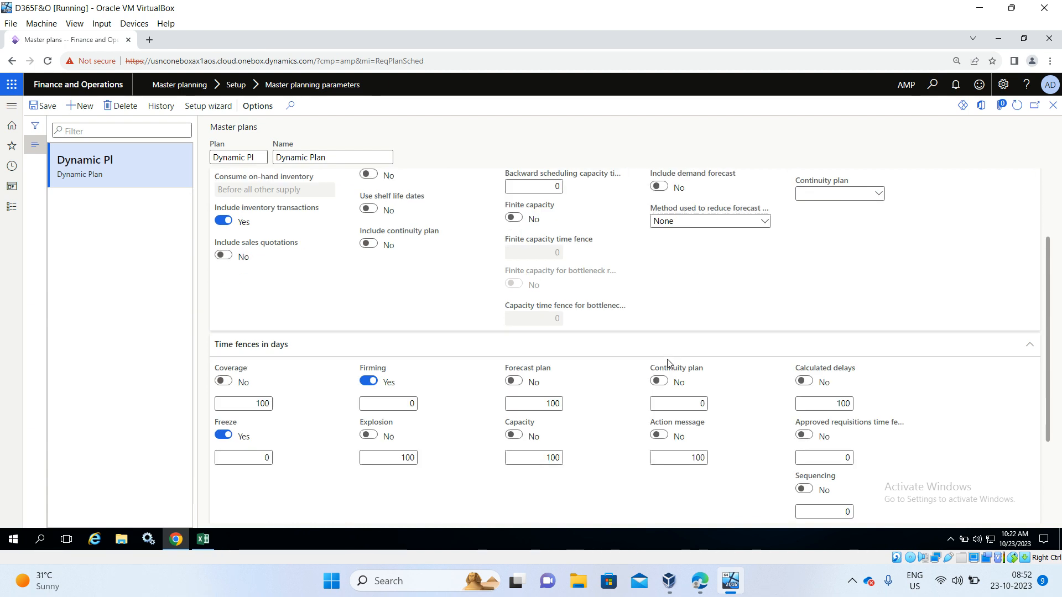
scroll(669, 364, "up", 3)
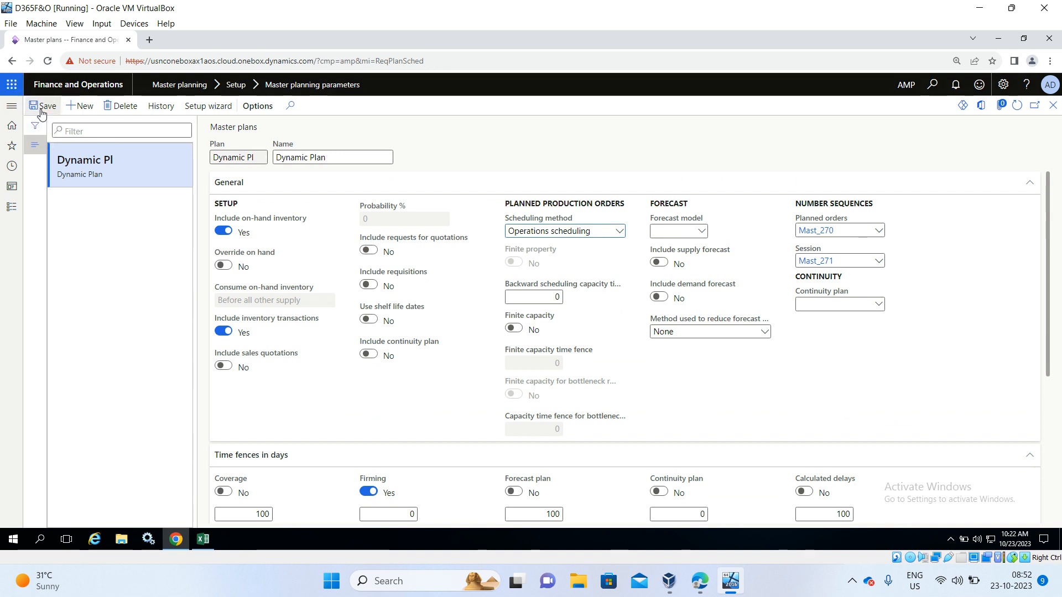
- Create and save a second master plan with the plan ID "Static Pla" and the name "Static Plan"
left_click(85, 108)
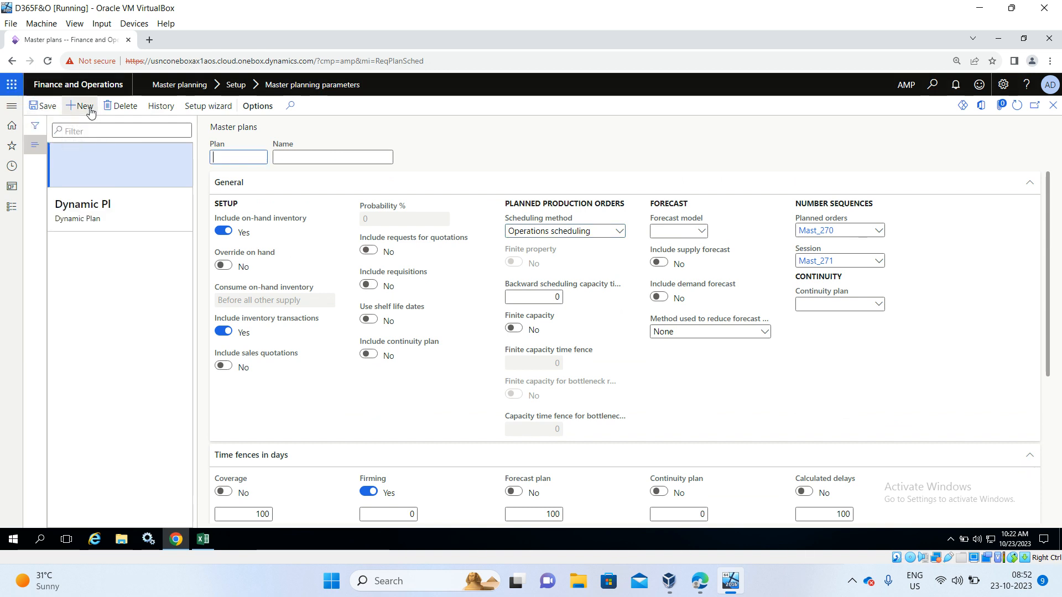
type("S")
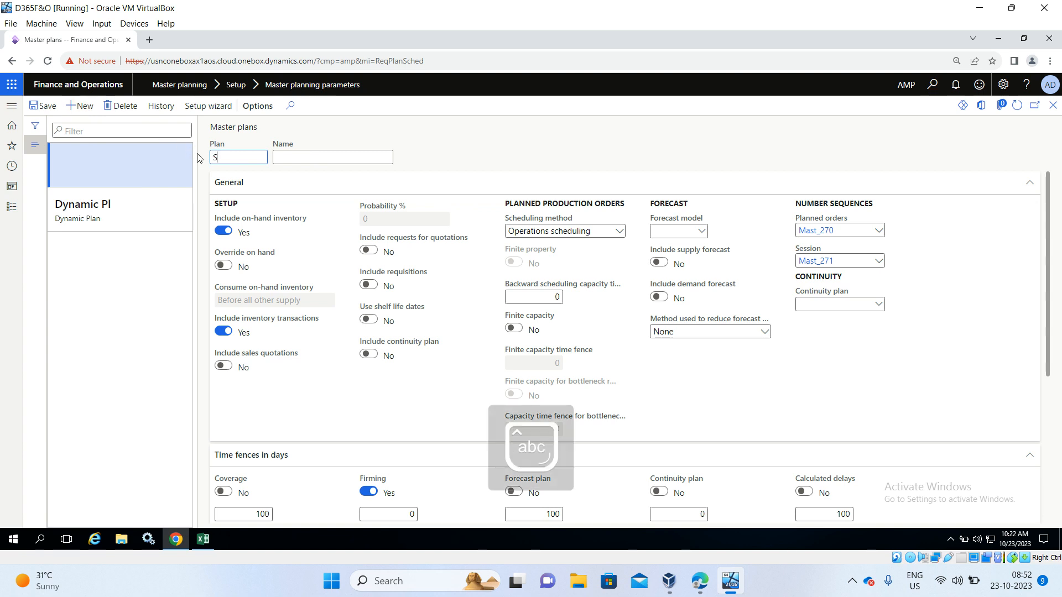
type("tatic Pla")
key("Tab")
type("S")
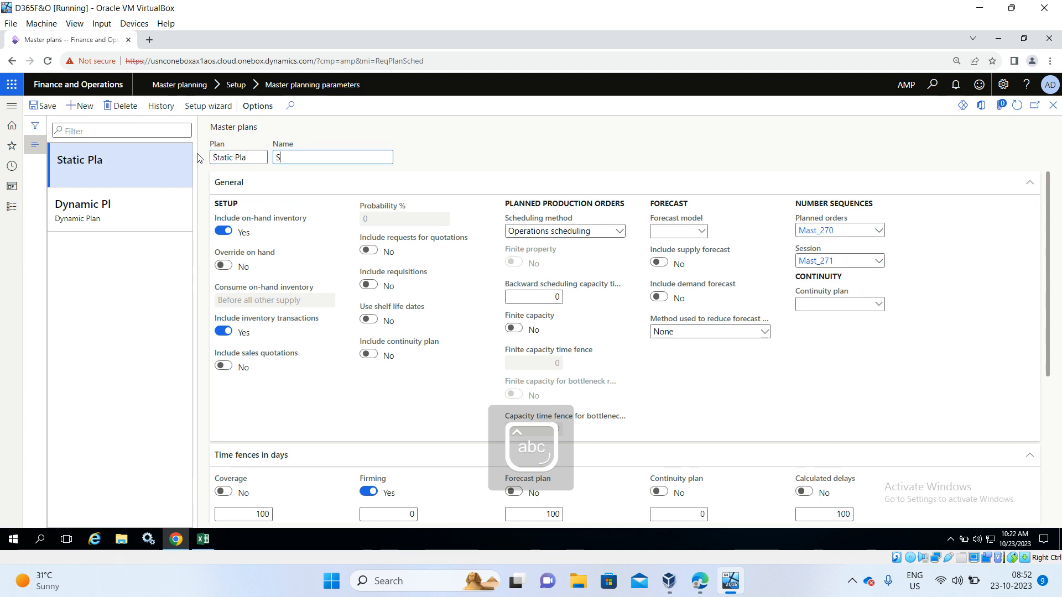
type("tatic Plan")
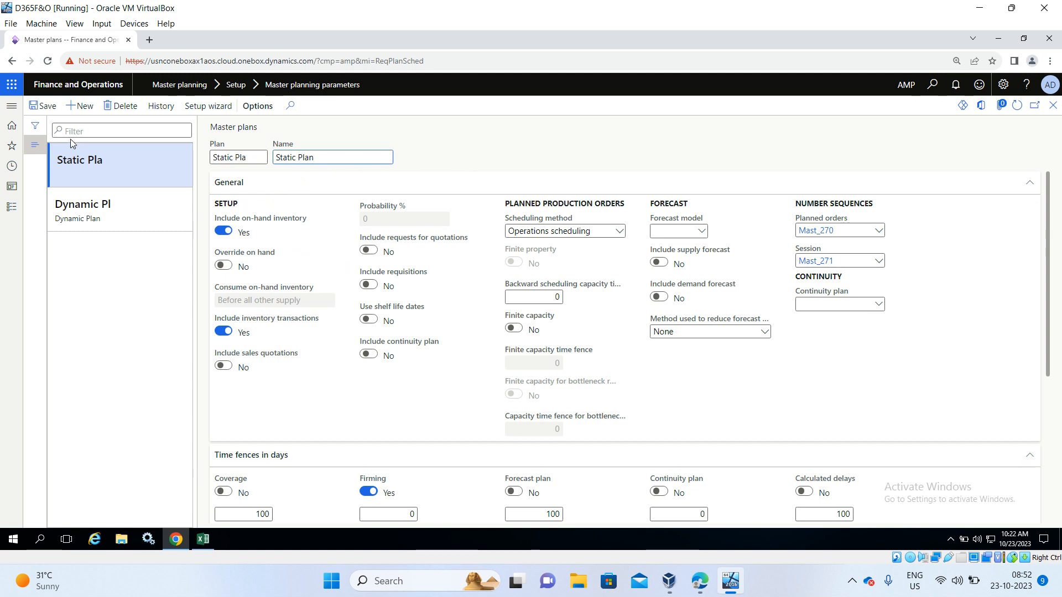
left_click(35, 106)
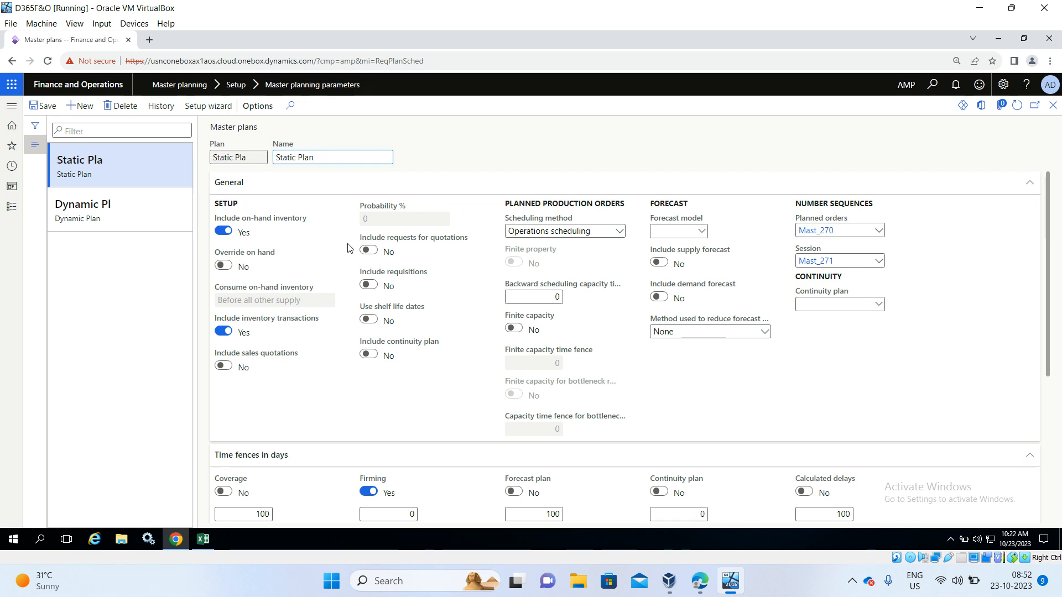
- Set the Static Plan to include requests for quotations, requisitions, supply forecast and demand forecast
left_click(375, 253)
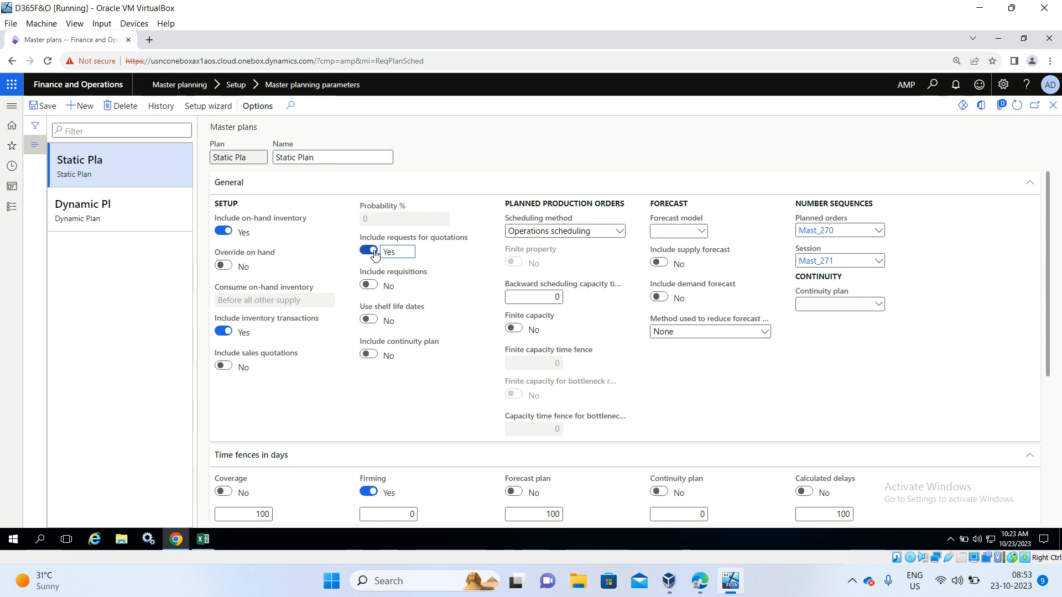
left_click(372, 287)
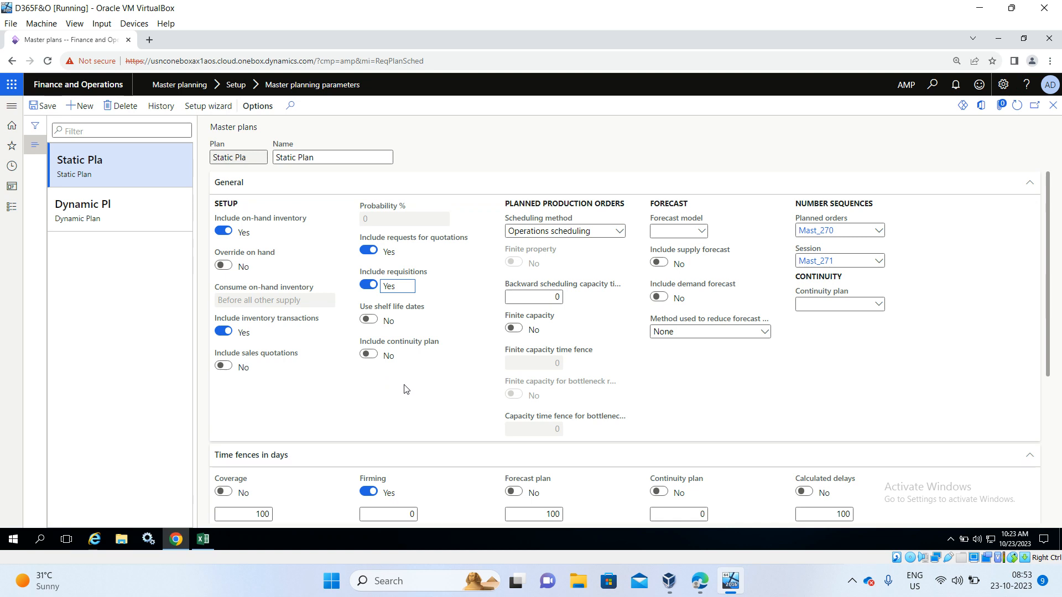
left_click(659, 262)
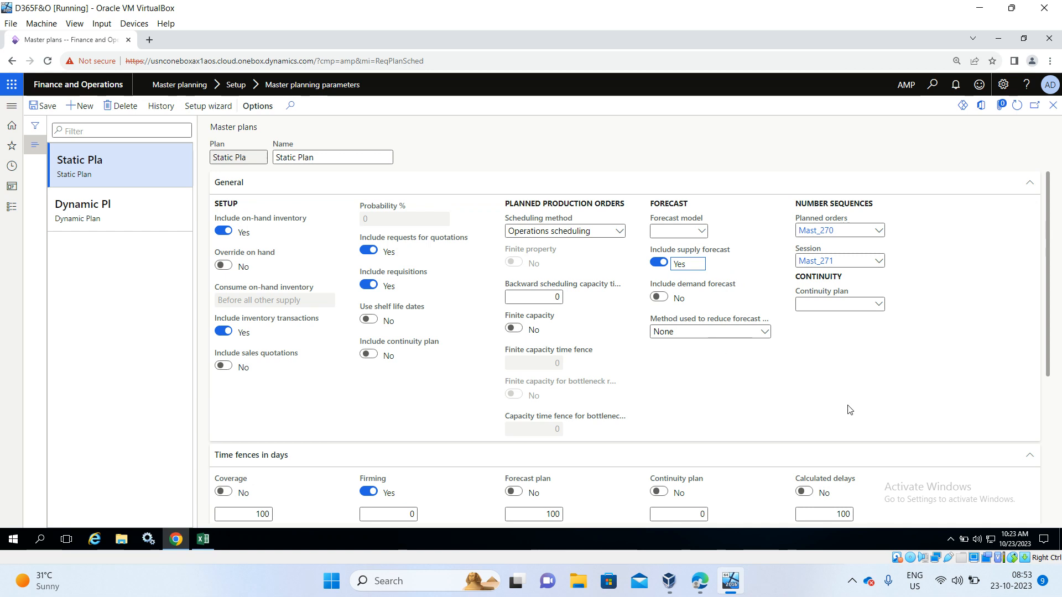
left_click(666, 299)
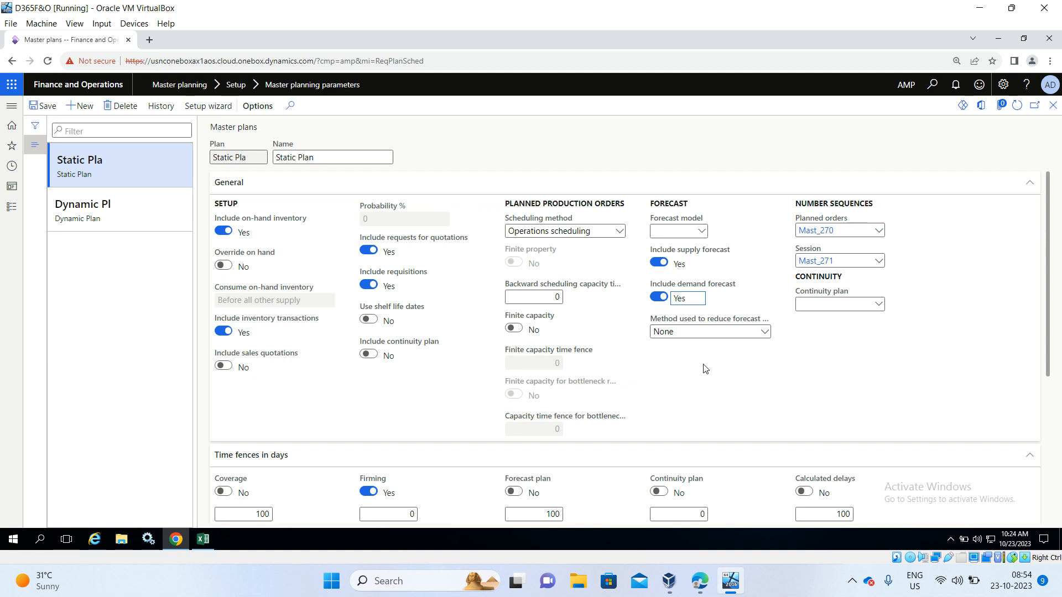
scroll(705, 369, "down", 1)
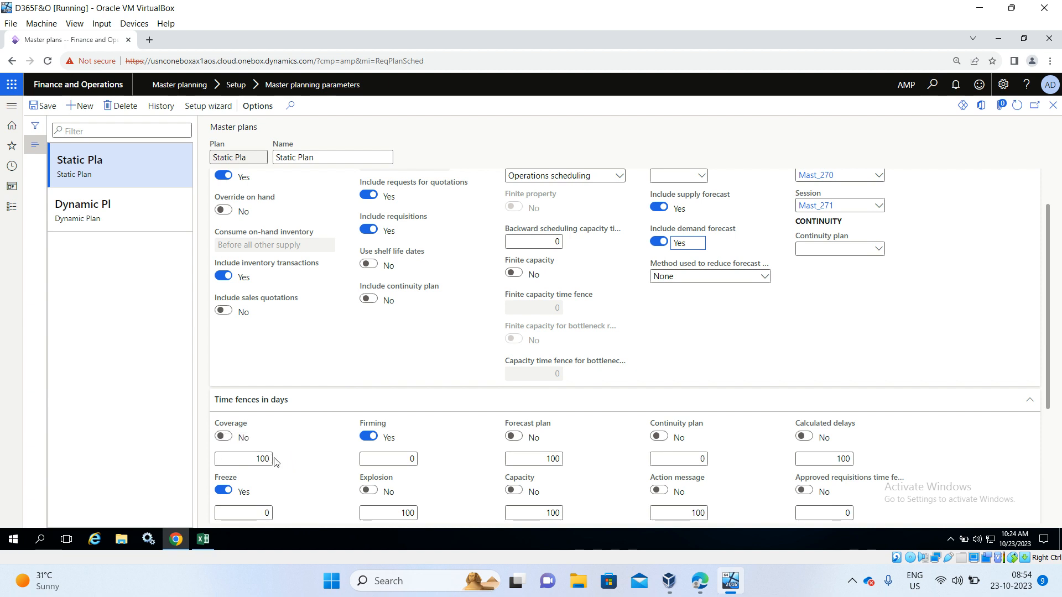
scroll(274, 461, "down", 3)
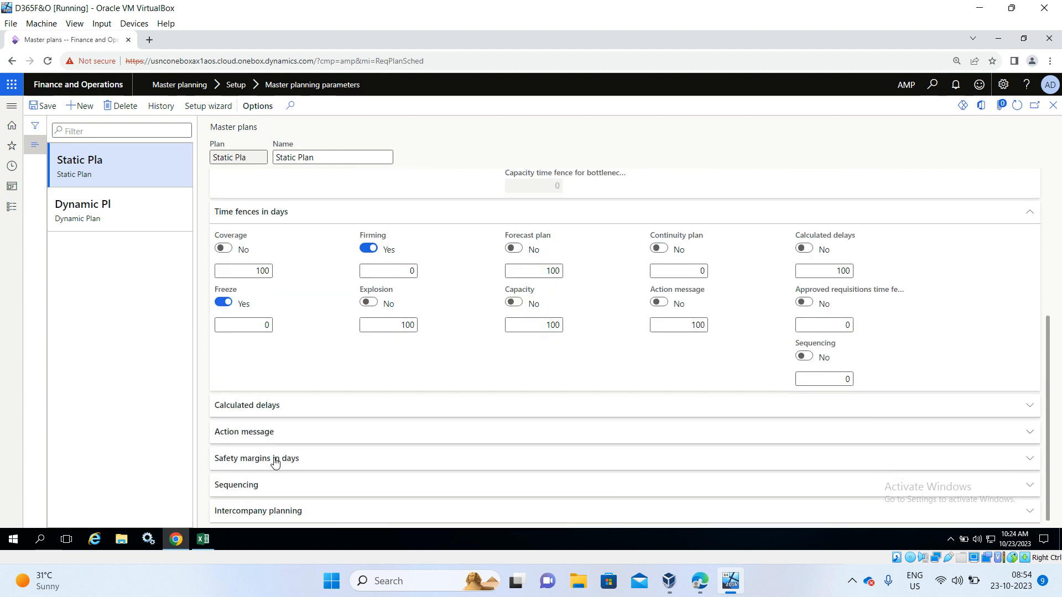
scroll(275, 462, "up", 3)
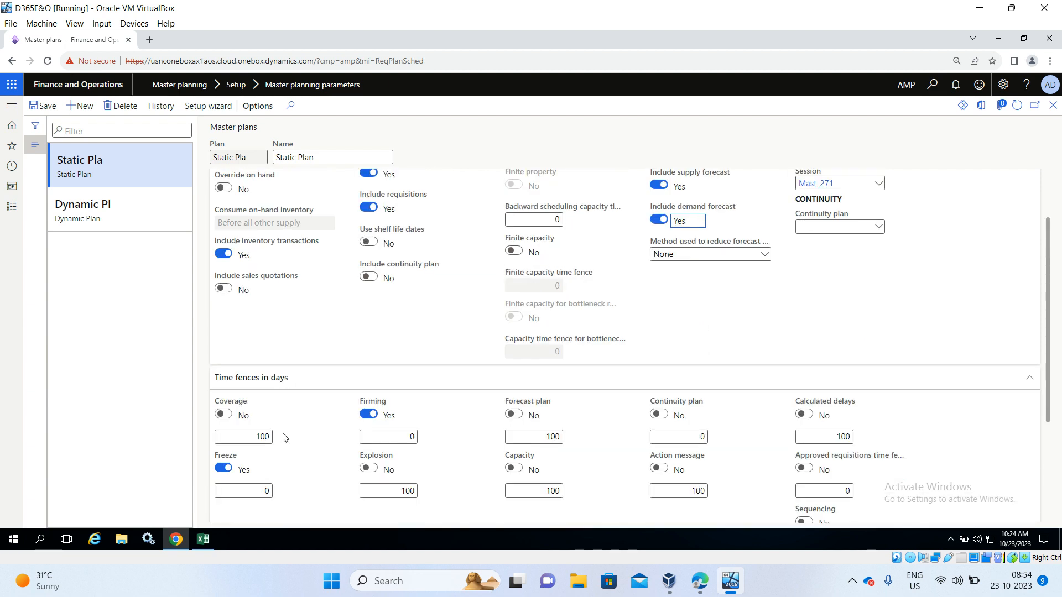
- Review the Static Plan's general settings and its time fences in days
scroll(282, 438, "down", 2)
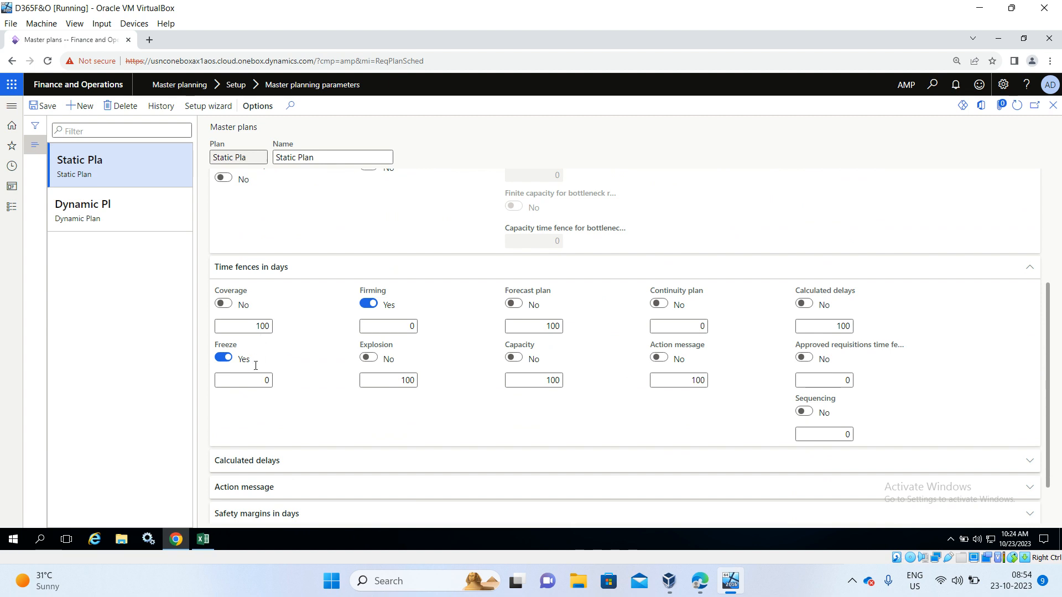
scroll(256, 368, "down", 1)
scroll(257, 365, "up", 3)
scroll(256, 357, "down", 3)
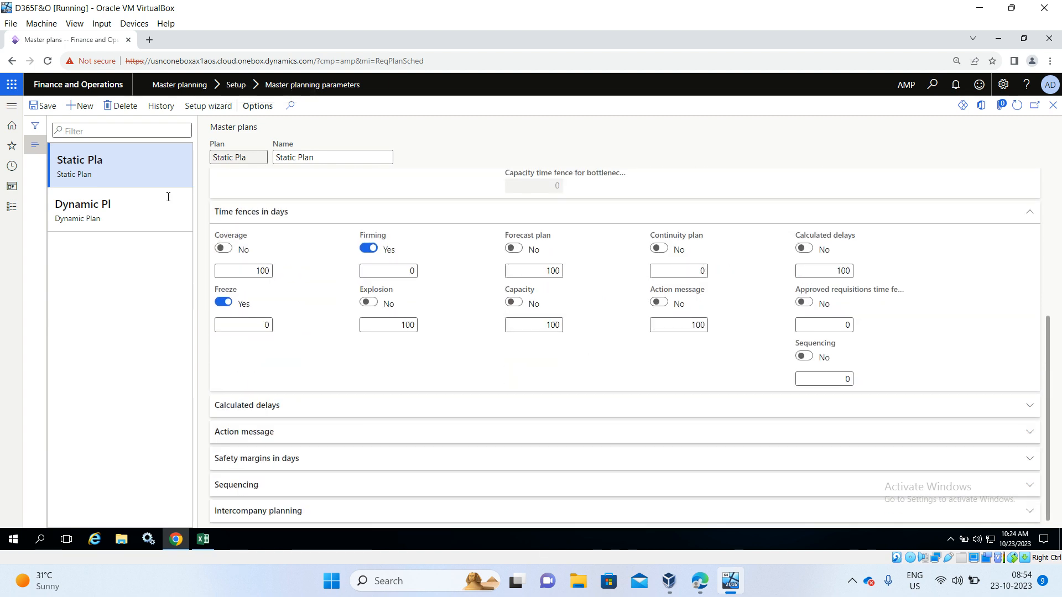
scroll(210, 249, "up", 3)
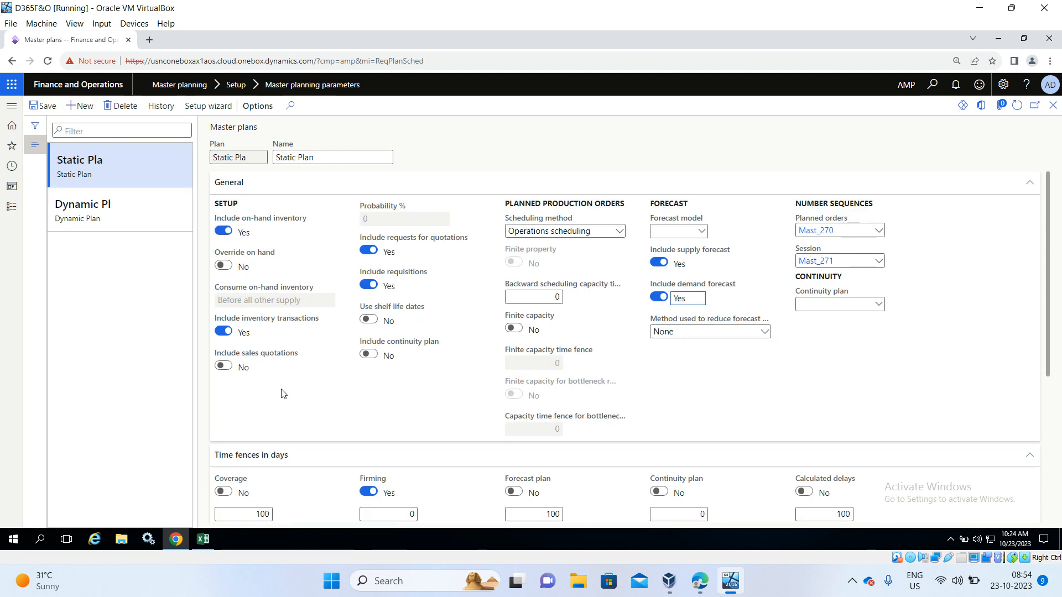
scroll(280, 395, "down", 3)
scroll(282, 394, "up", 1)
scroll(282, 393, "up", 2)
- Back in the master planning parameters, set the current dynamic master plan to Dynamic Pl and the current static master plan to Static Pla
left_click(1054, 110)
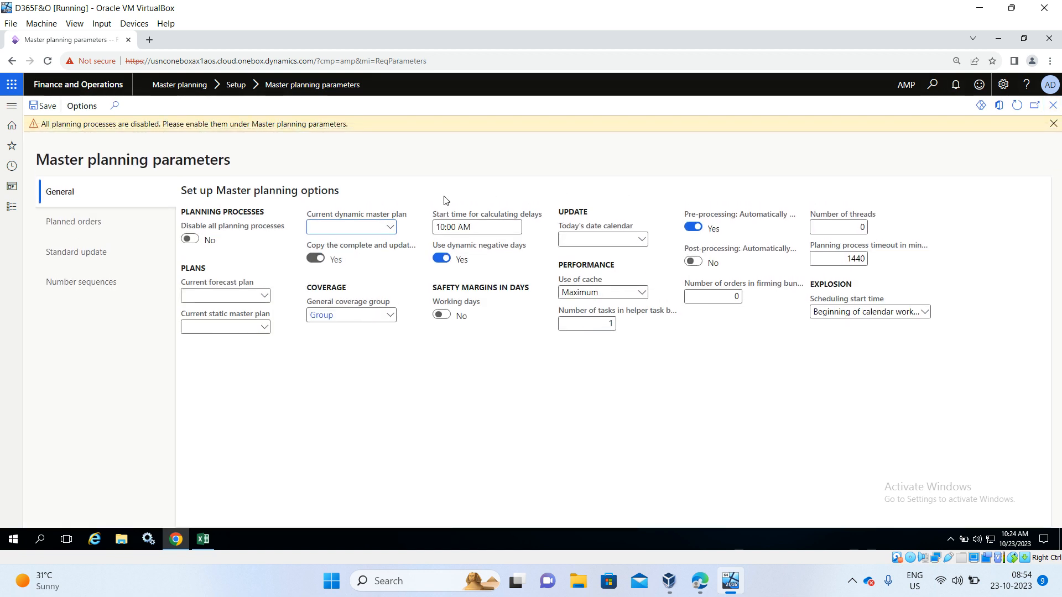
left_click(391, 228)
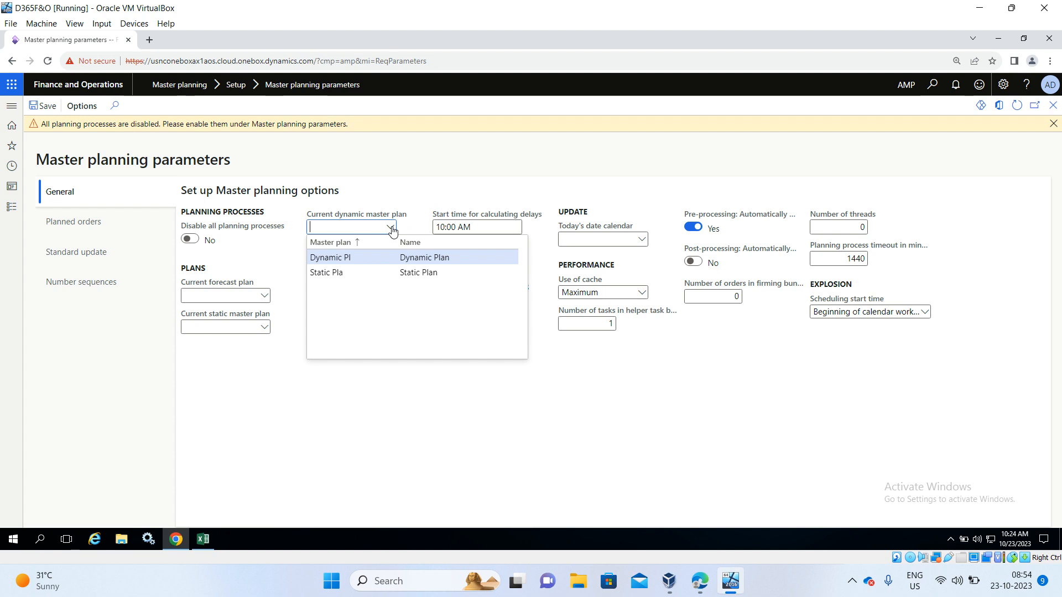
left_click(376, 257)
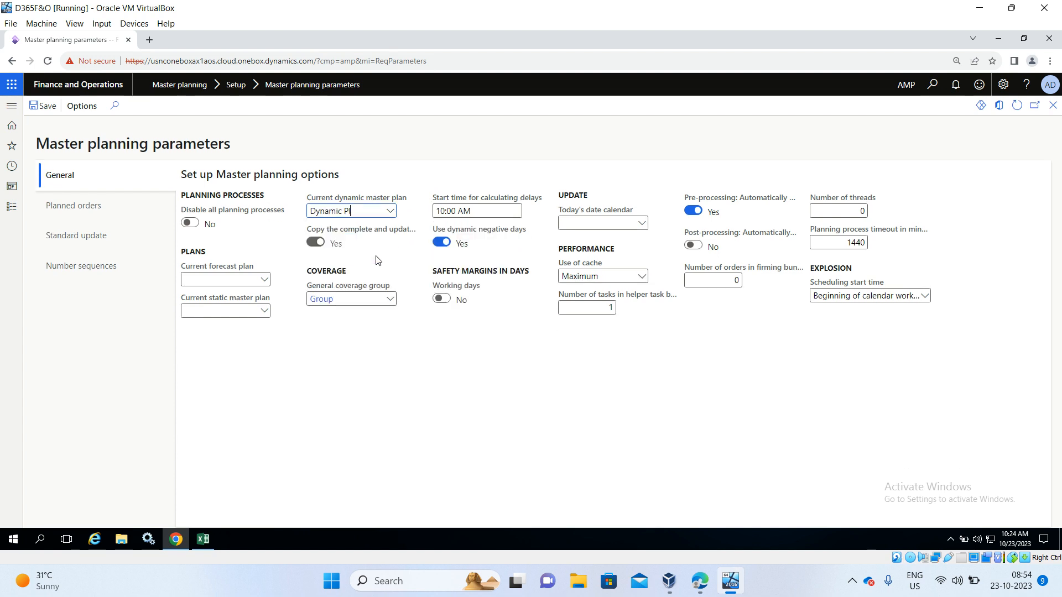
left_click(264, 311)
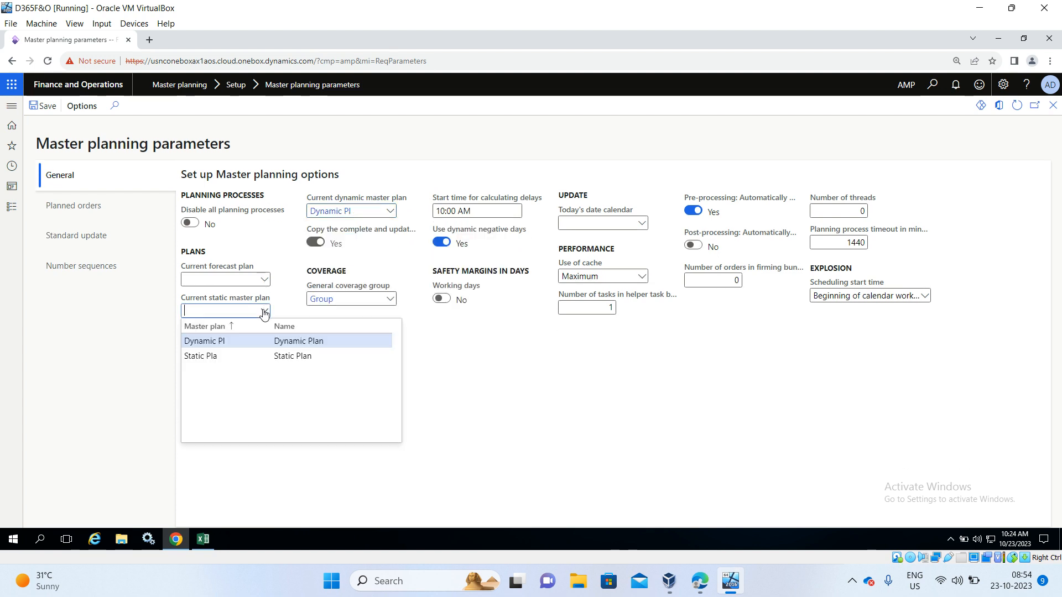
left_click(248, 356)
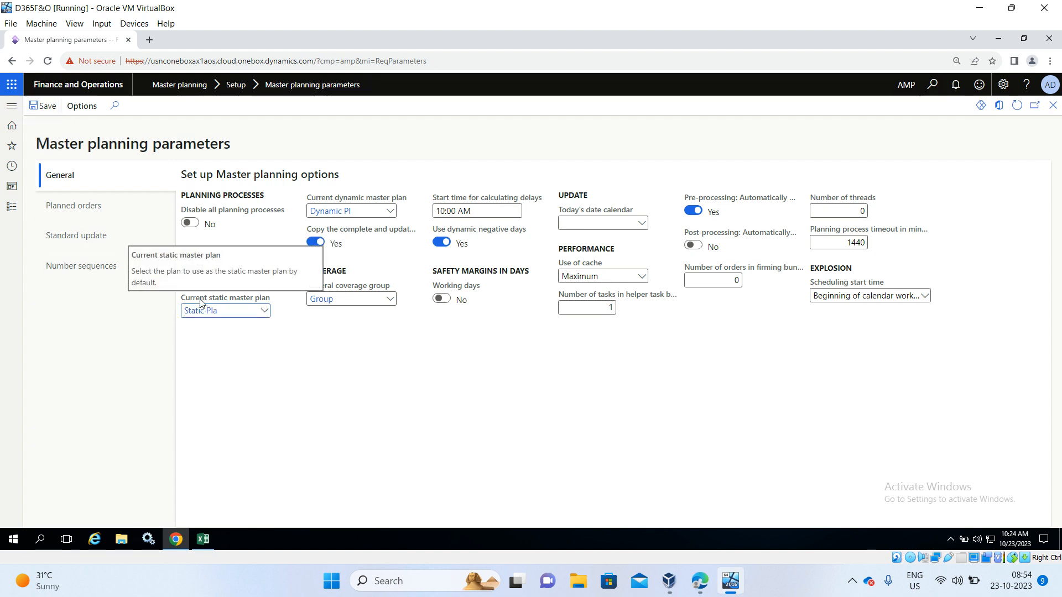
- Check the master planning setup checklist in Excel for the next task and return to the browser
key("alt+Tab")
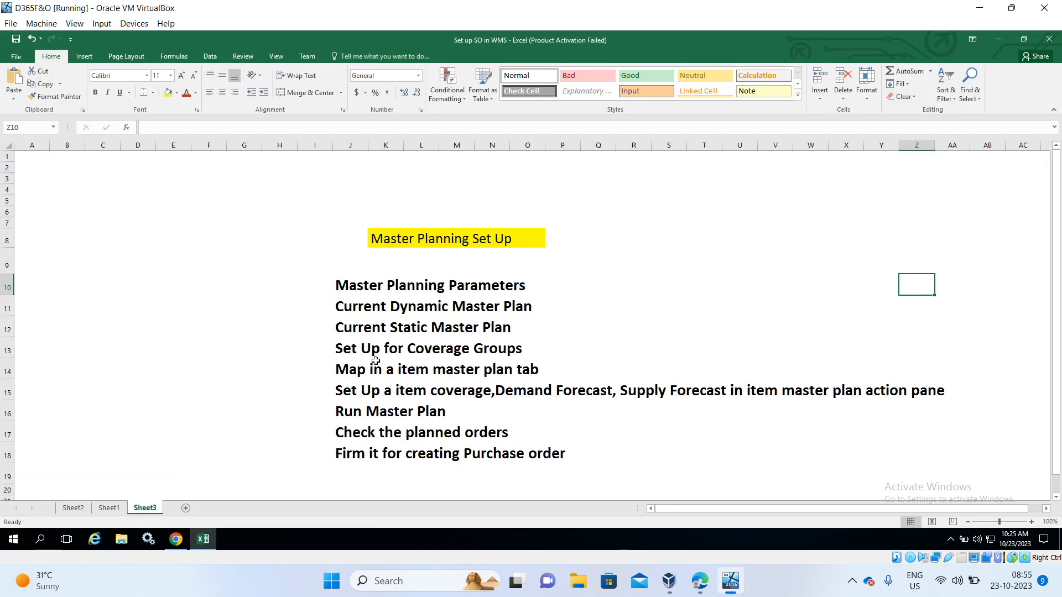
key("alt")
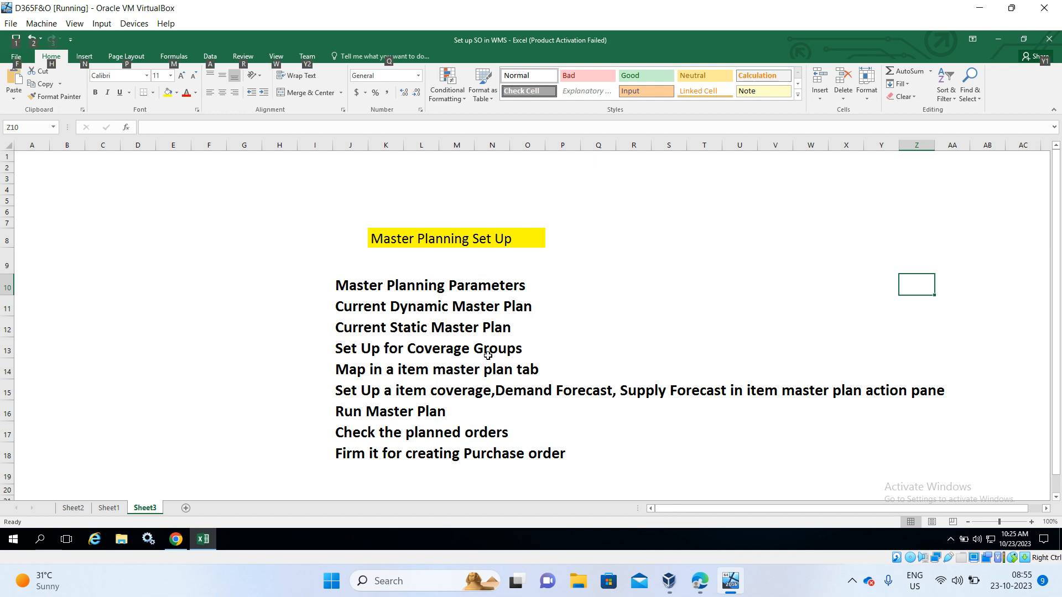
key("alt+Tab")
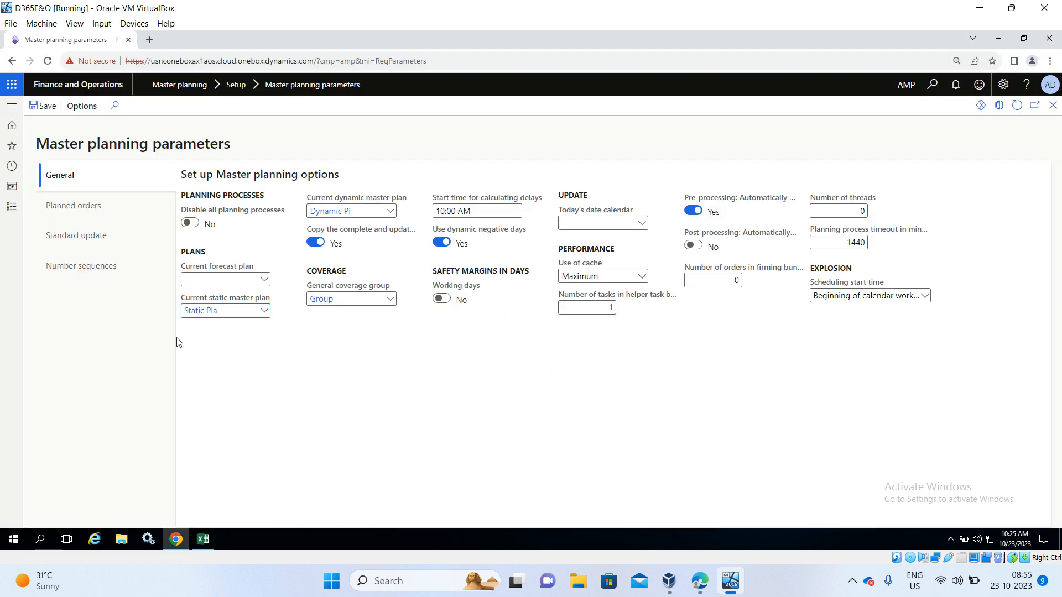
- Open the coverage groups in the master planning setup and start a new coverage group
left_click(11, 207)
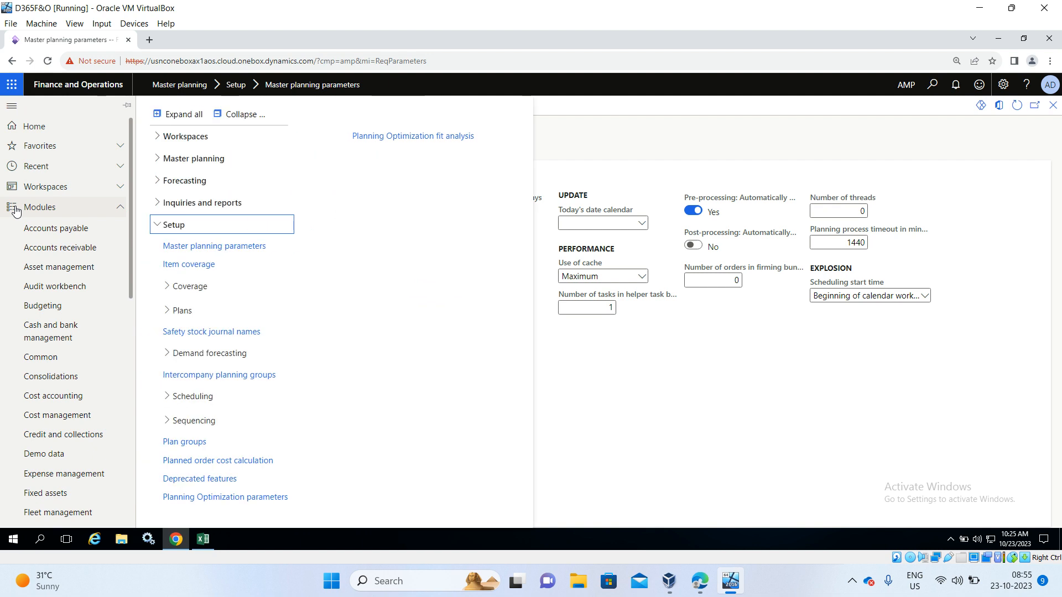
left_click(246, 114)
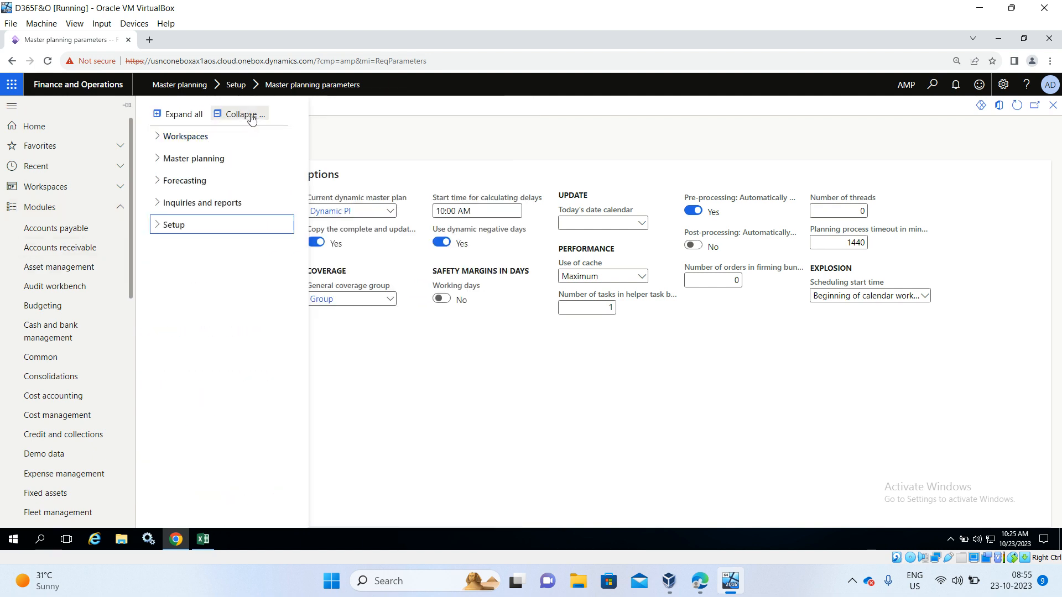
left_click(157, 222)
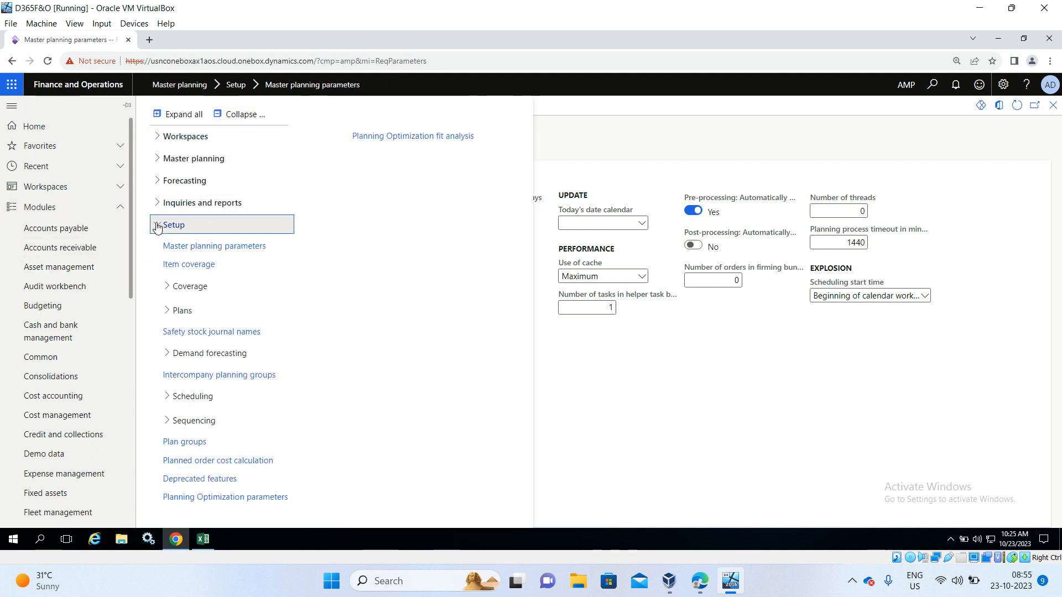
left_click(167, 286)
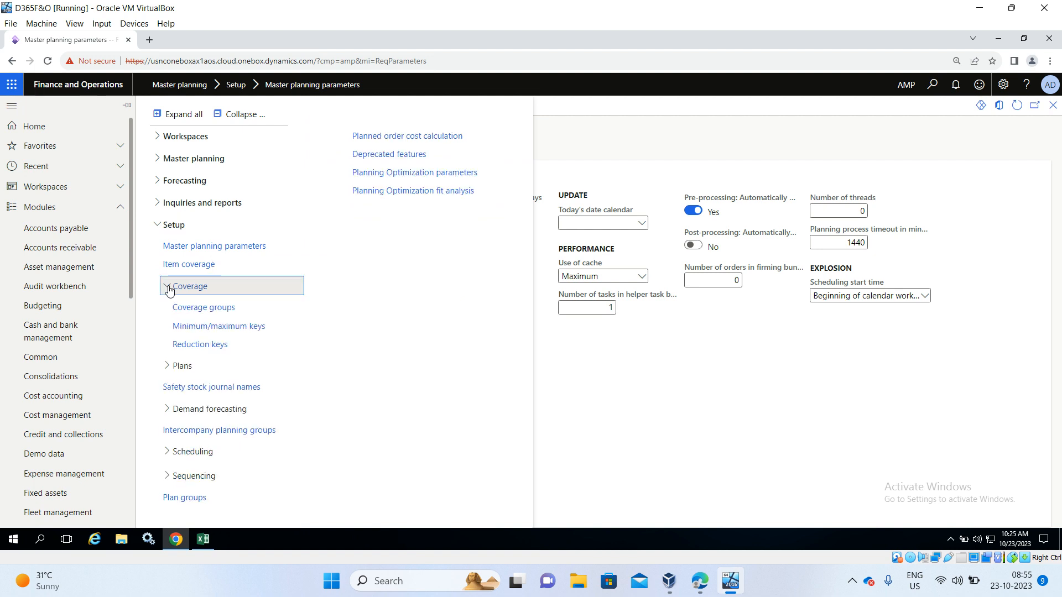
left_click(193, 309)
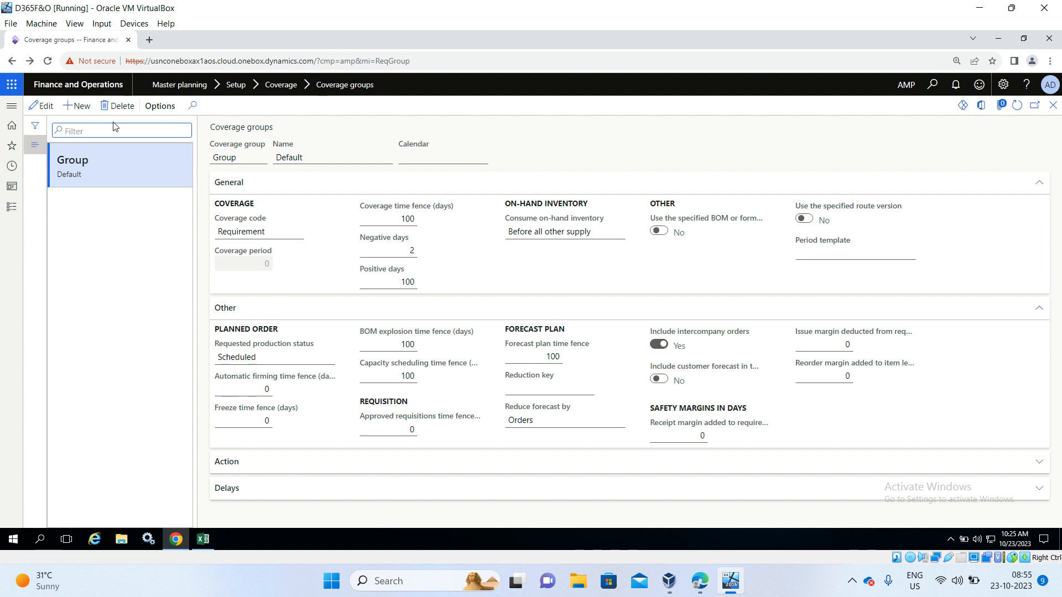
left_click(81, 106)
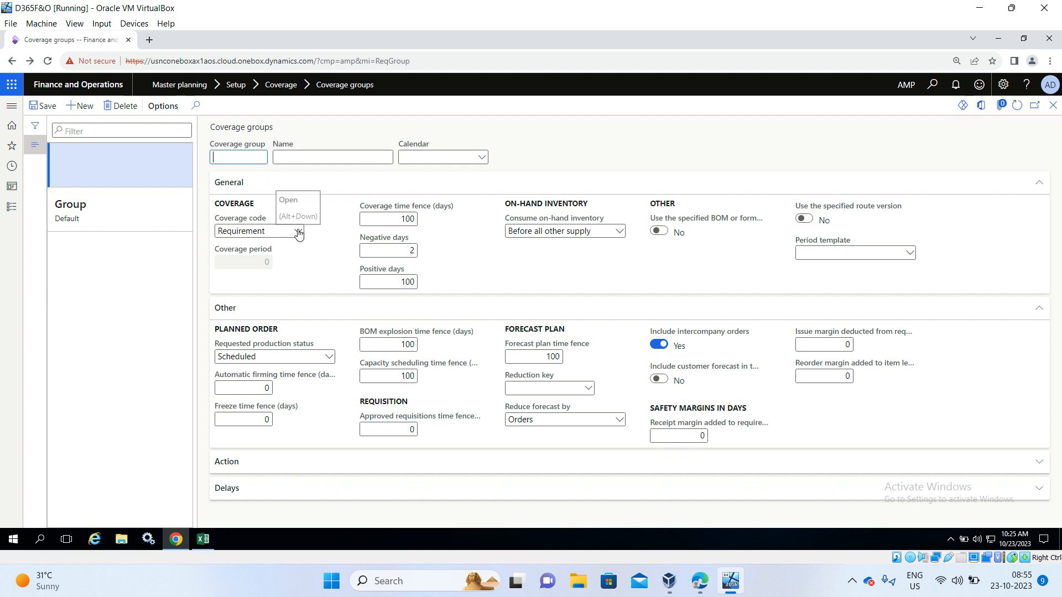
- Try the Period coverage code with a coverage period of 10, and the Requirement code, on the new coverage group
left_click(298, 232)
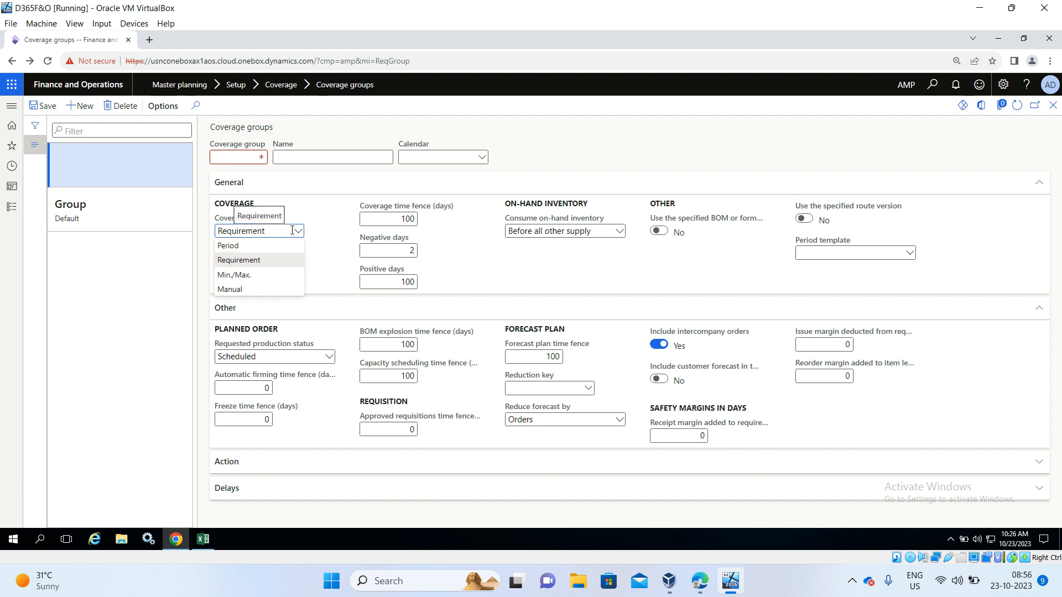
left_click(281, 246)
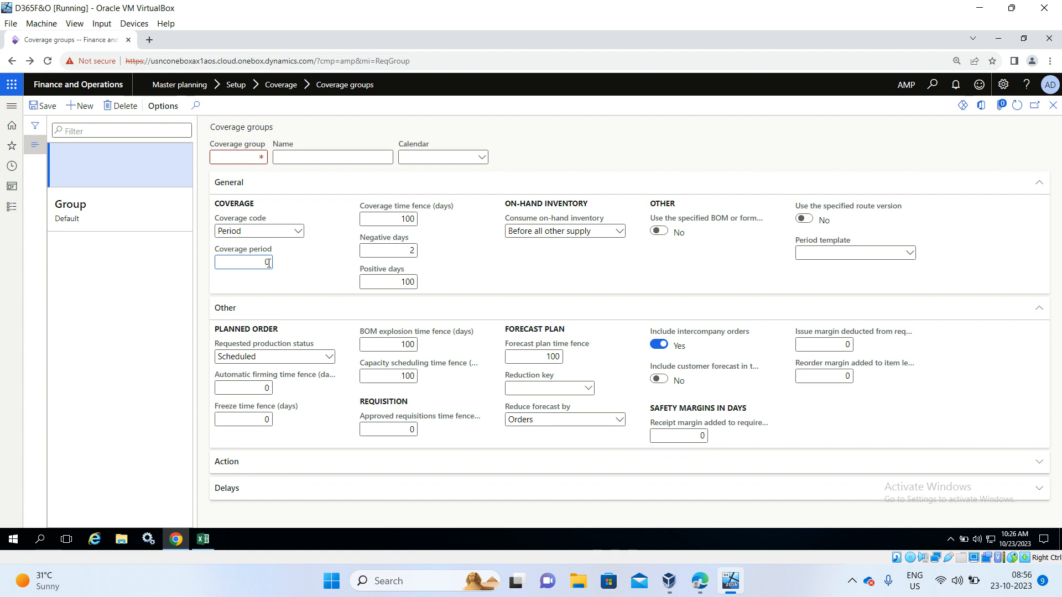
left_click(269, 263)
type("10")
key("BackSpace")
left_click(298, 231)
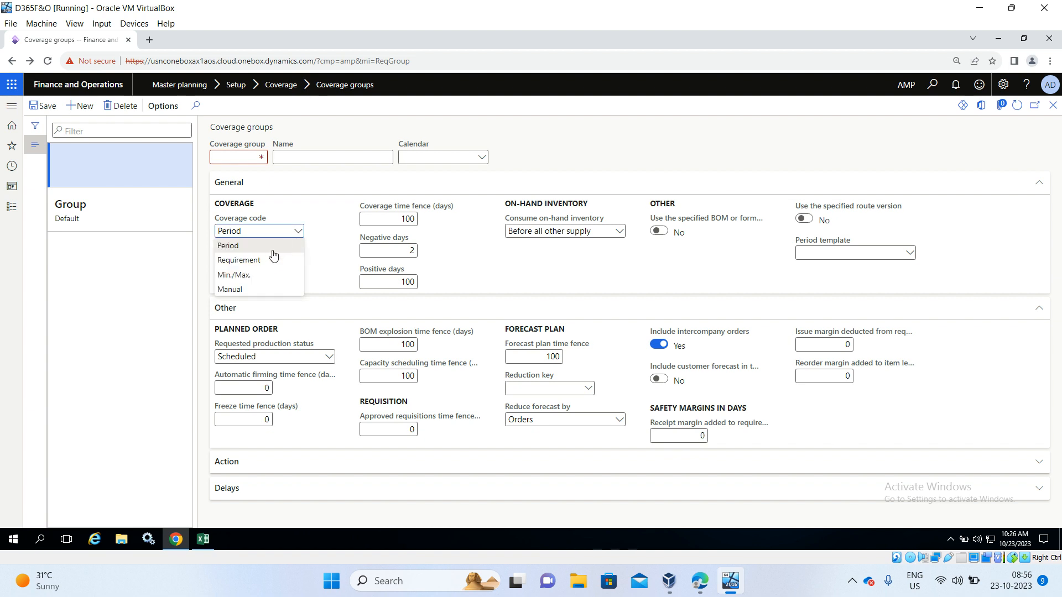
left_click(256, 262)
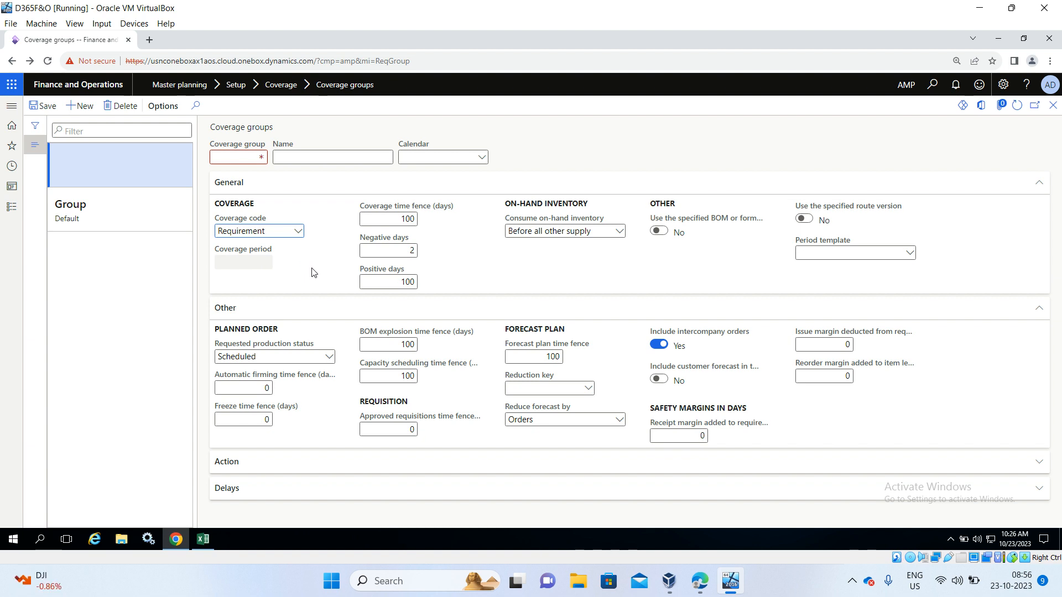
- Set the new coverage group's coverage code to Min./Max
left_click(298, 230)
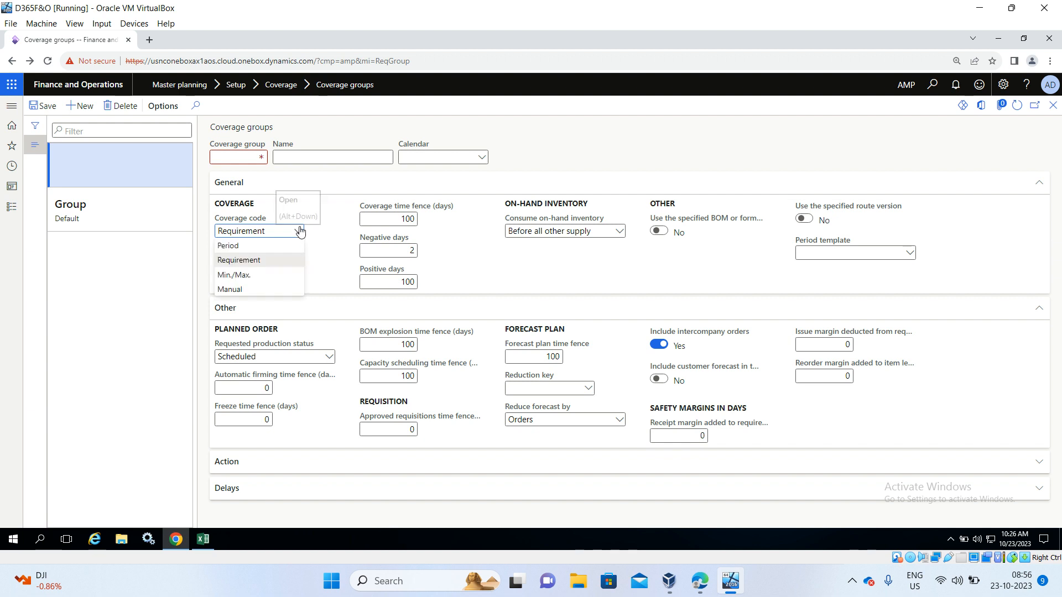
left_click(265, 275)
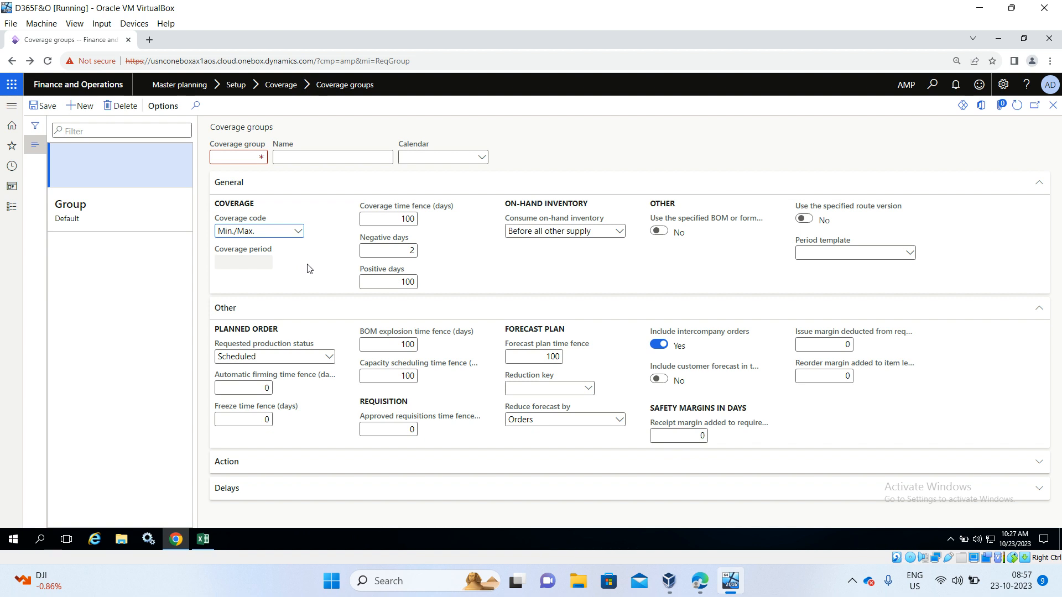
left_click(298, 232)
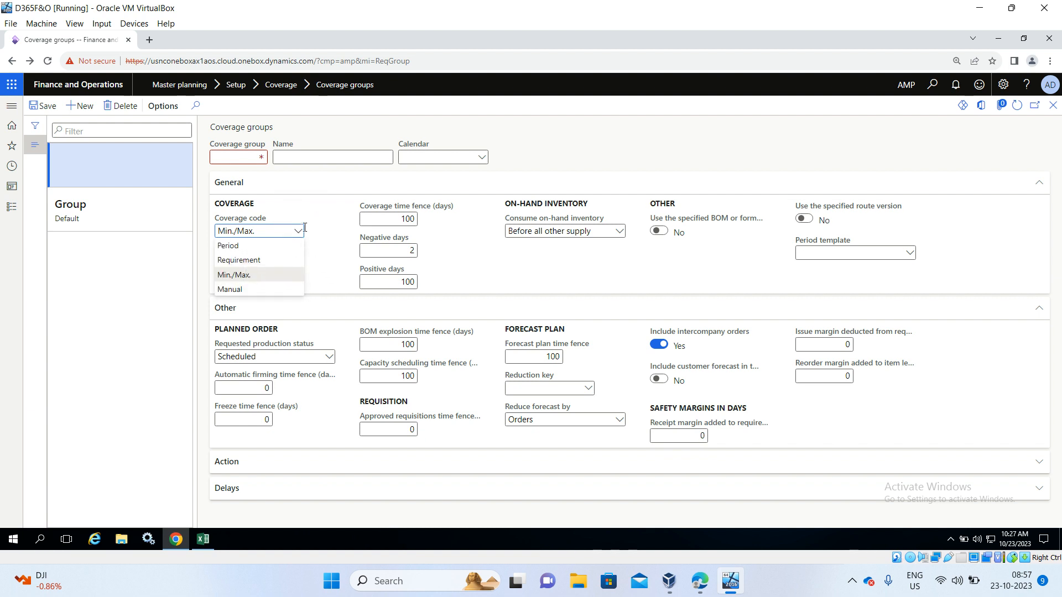
left_click(322, 223)
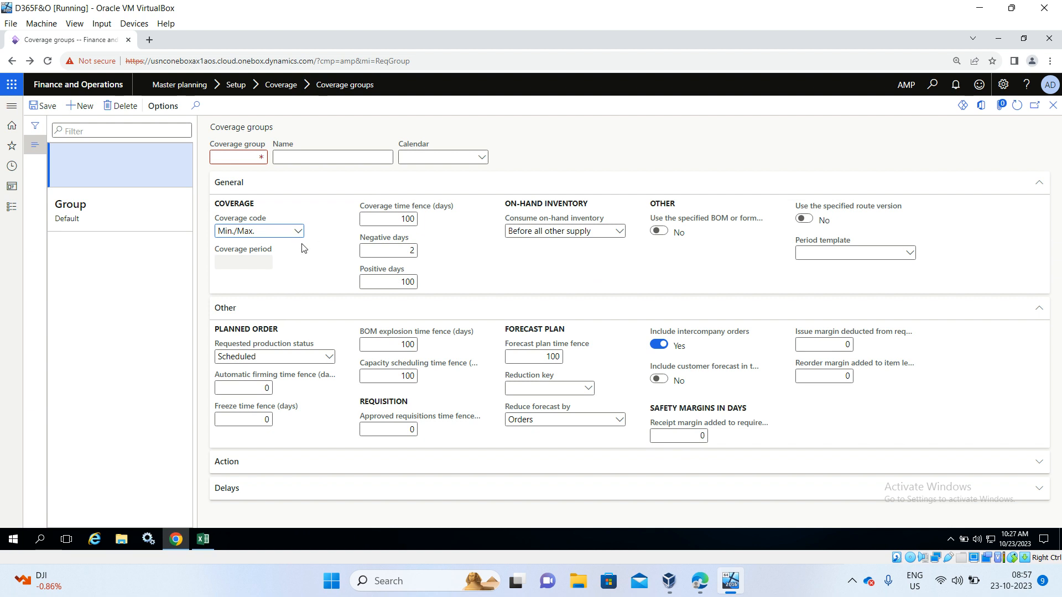
- Enter "Min & Max" as both the ID and the name of the new coverage group
left_click(225, 160)
type("M")
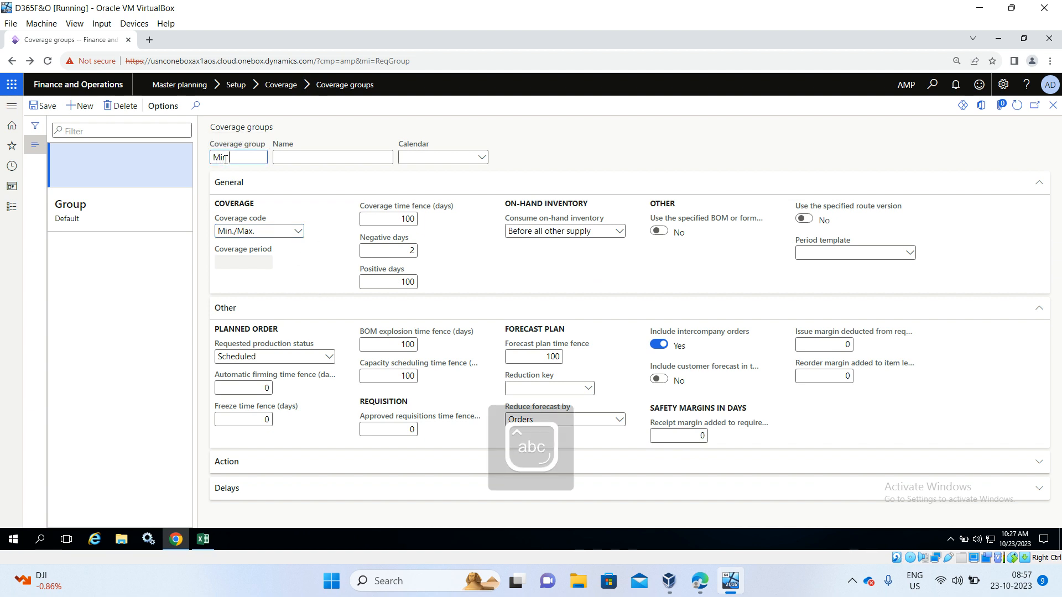
type("in & Max")
key("Tab")
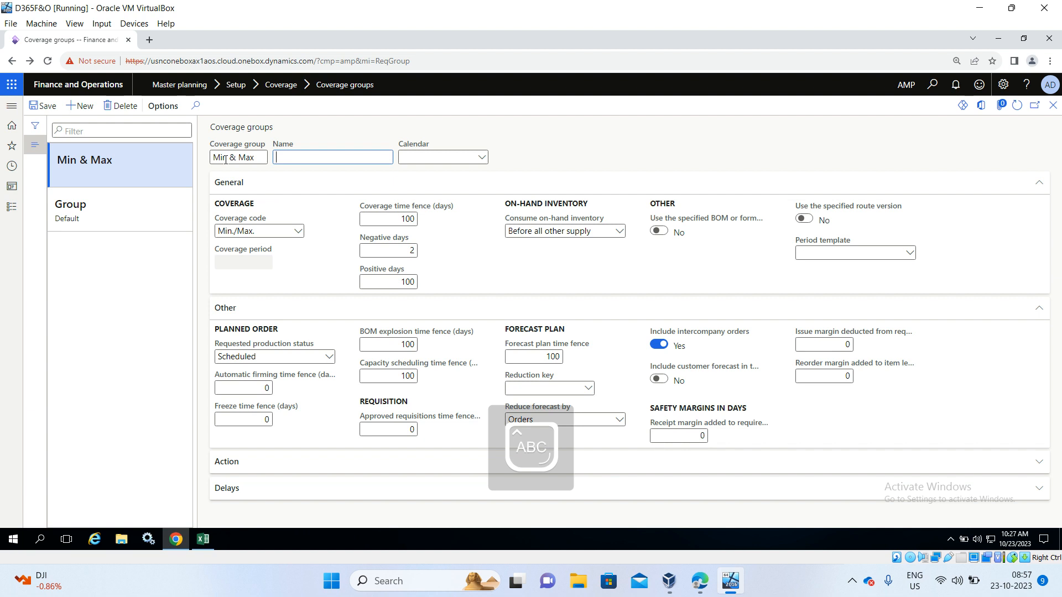
type("Min & Max")
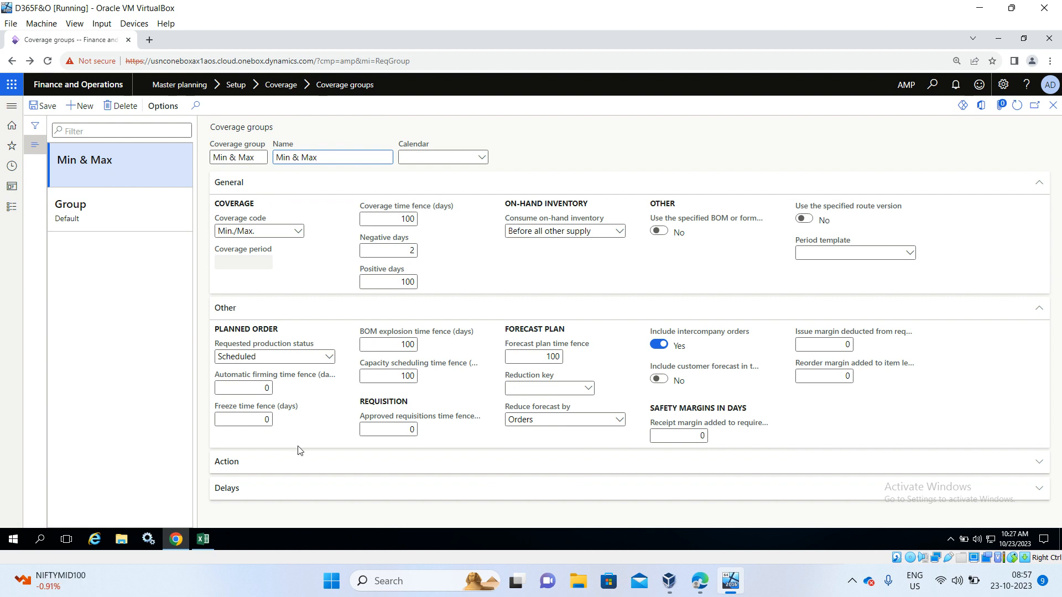
- Check the period template choices and save the Min & Max coverage group
left_click(910, 254)
left_click(910, 254)
left_click(659, 255)
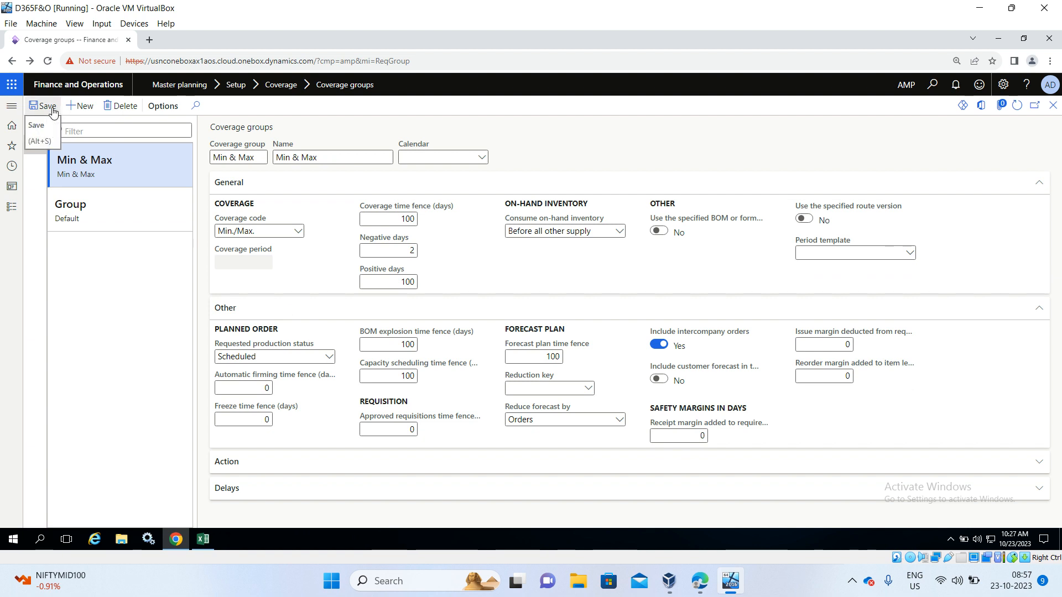
left_click(45, 105)
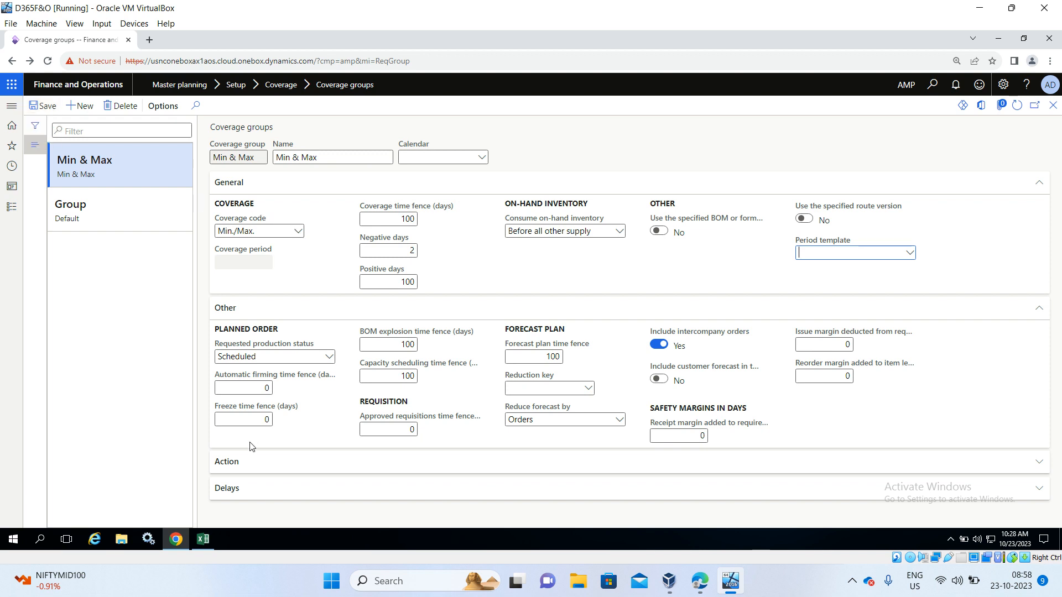
- Consult the setup checklist in Excel and duplicate the Coverage groups page in a second browser tab
key("alt+Tab")
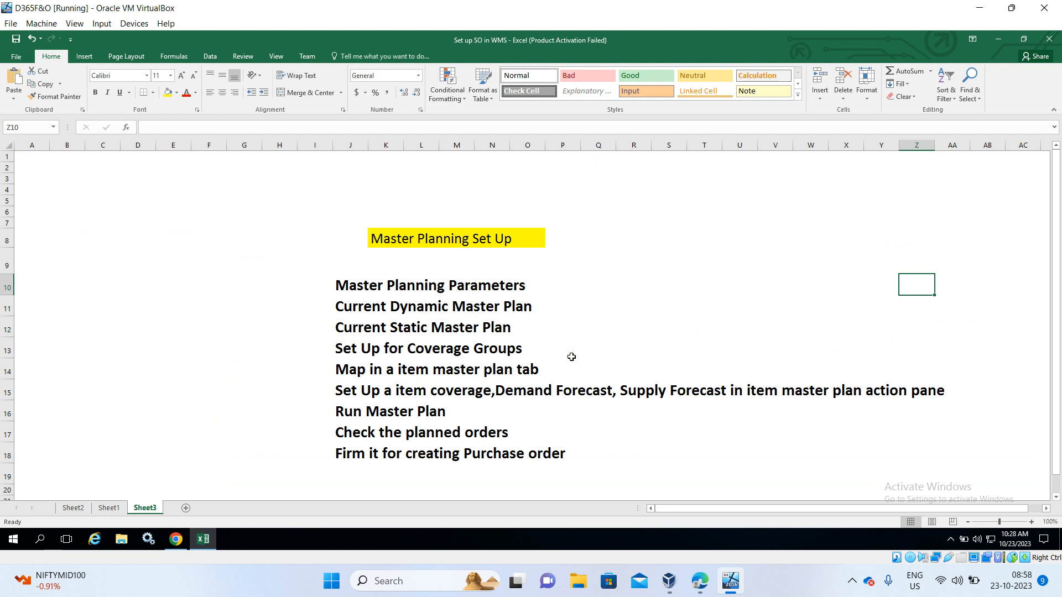
key("alt+Tab")
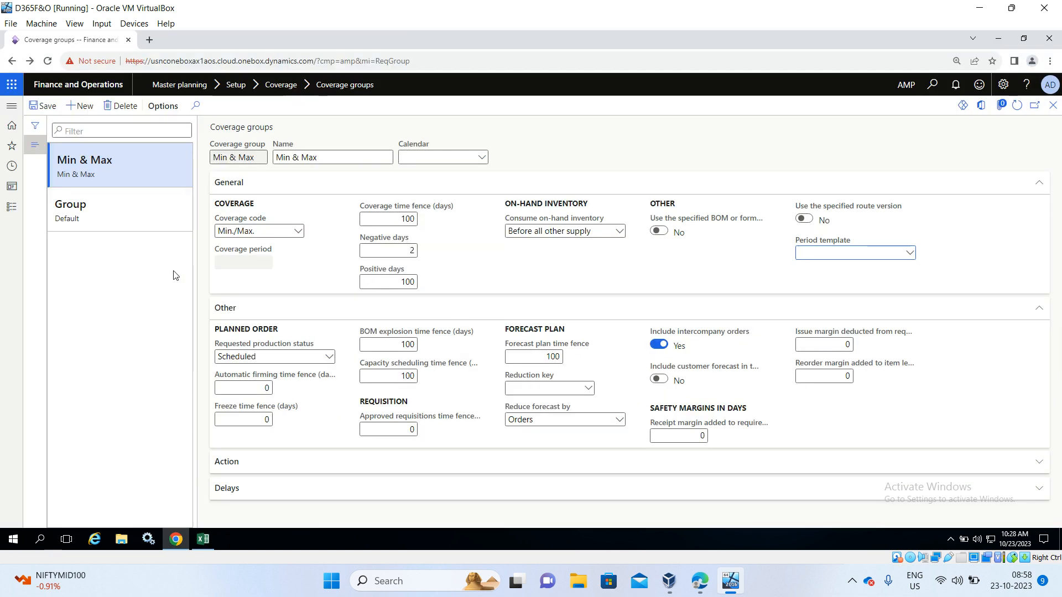
right_click(102, 43)
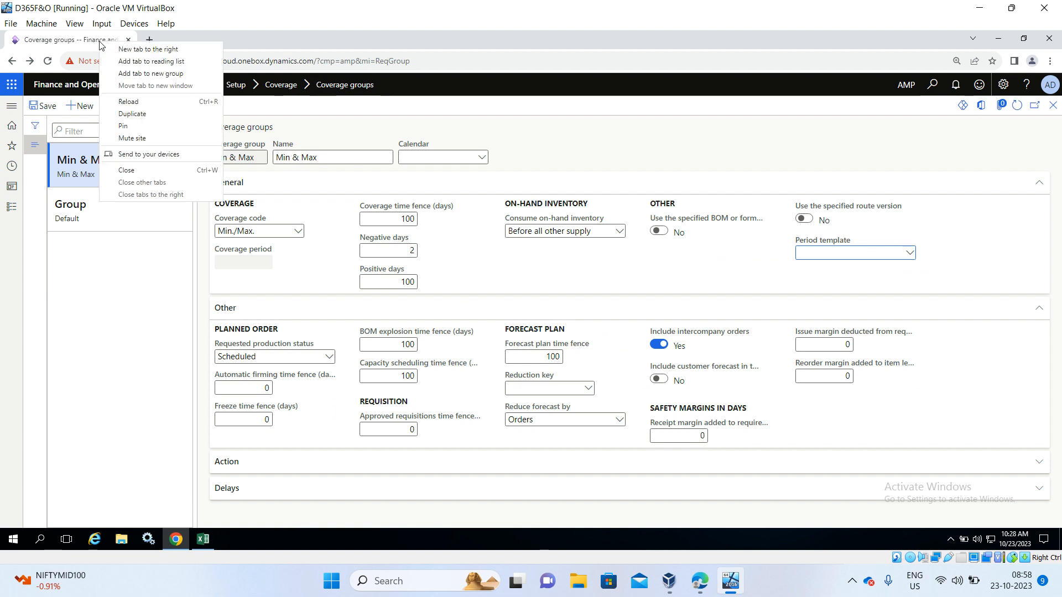
left_click(136, 114)
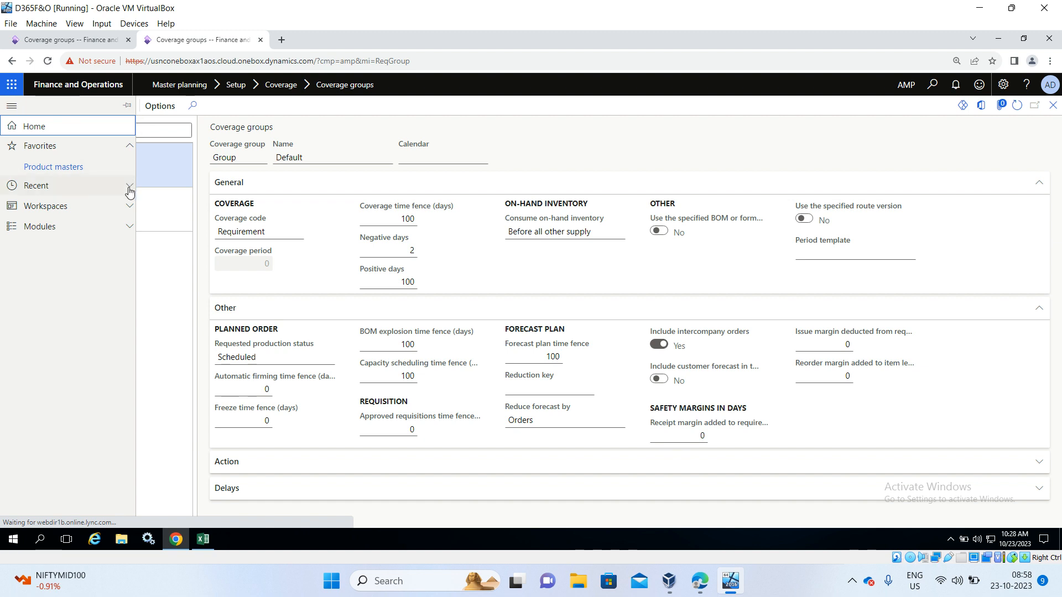
- Open the Released products list in the Product information management module
left_click(129, 225)
scroll(130, 225, "down", 4)
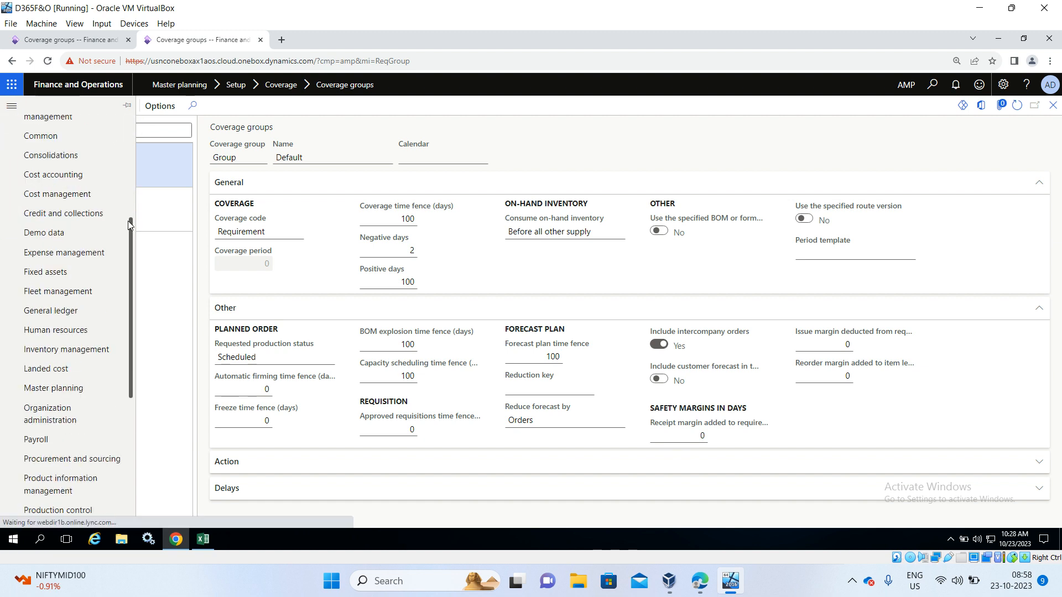
scroll(65, 246, "down", 5)
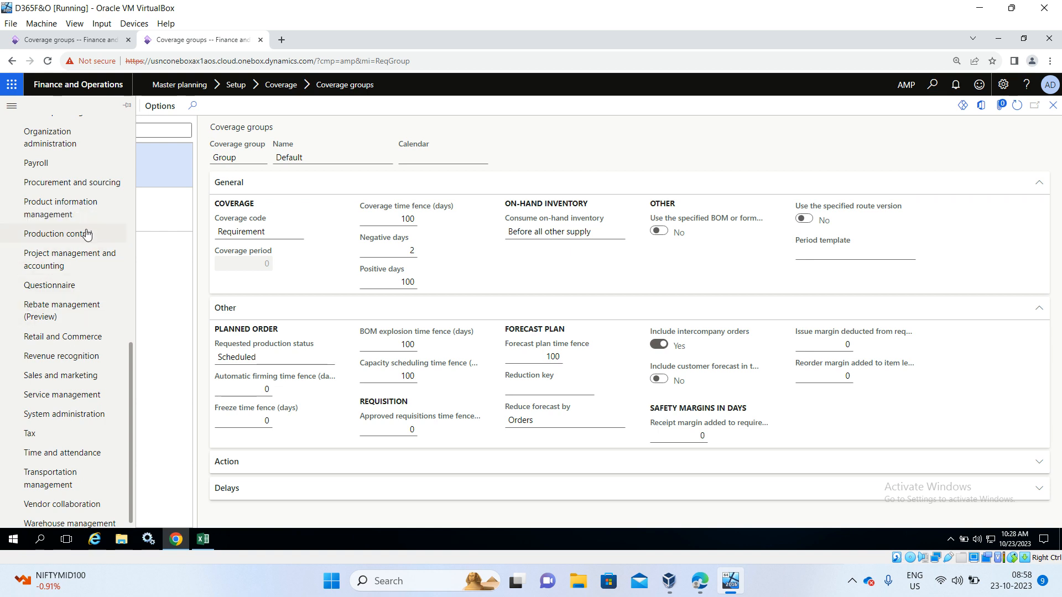
left_click(60, 210)
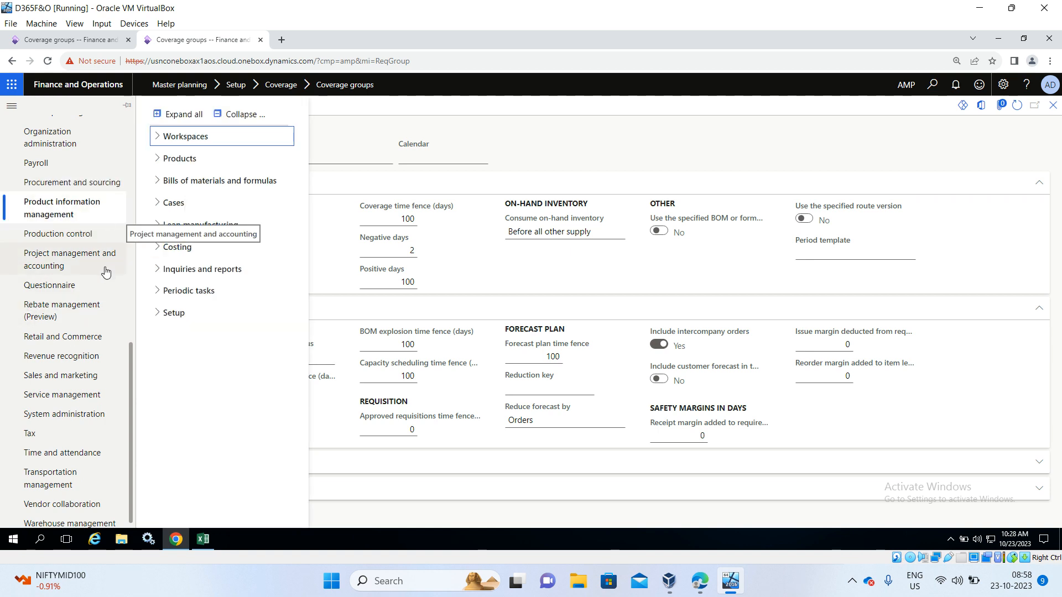
left_click(156, 160)
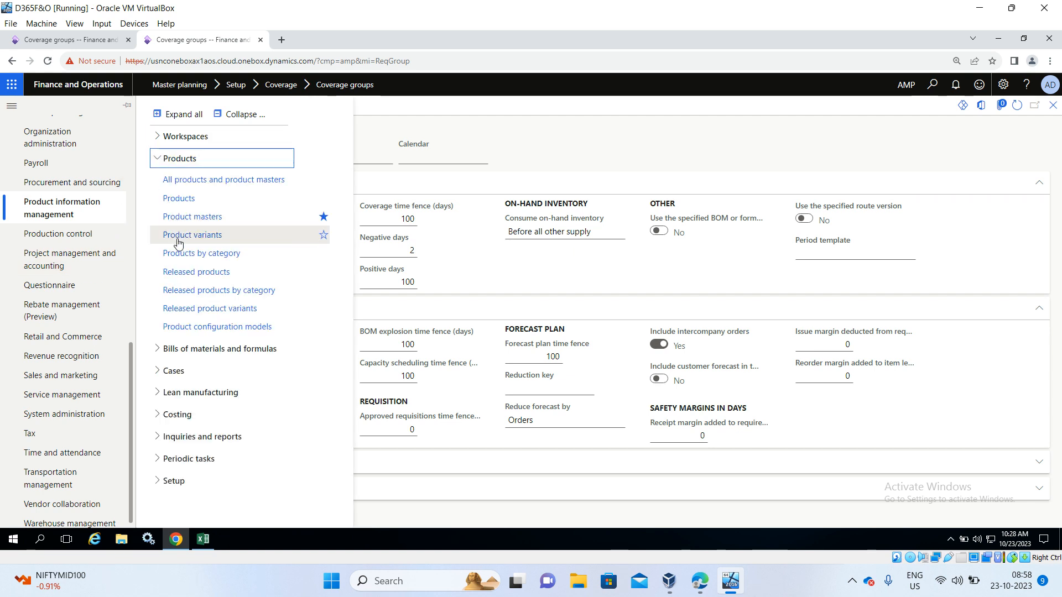
left_click(181, 273)
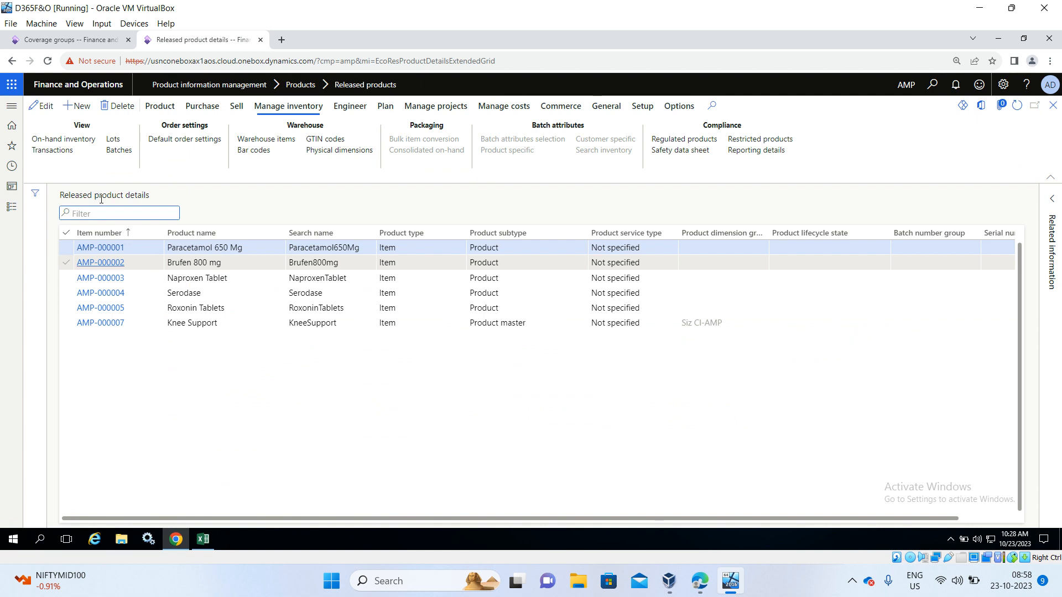
- Check the on-hand inventory of items AMP-000001 (Paracetamol 650 Mg) and AMP-000002 (Brufen 800 mg), returning to the product list
left_click(84, 142)
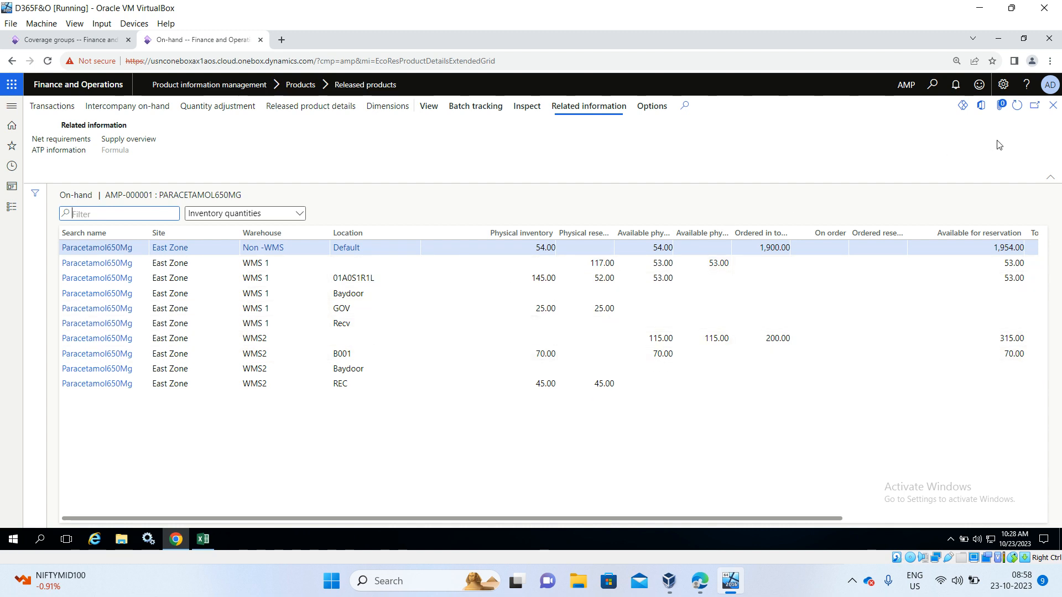
left_click(1052, 105)
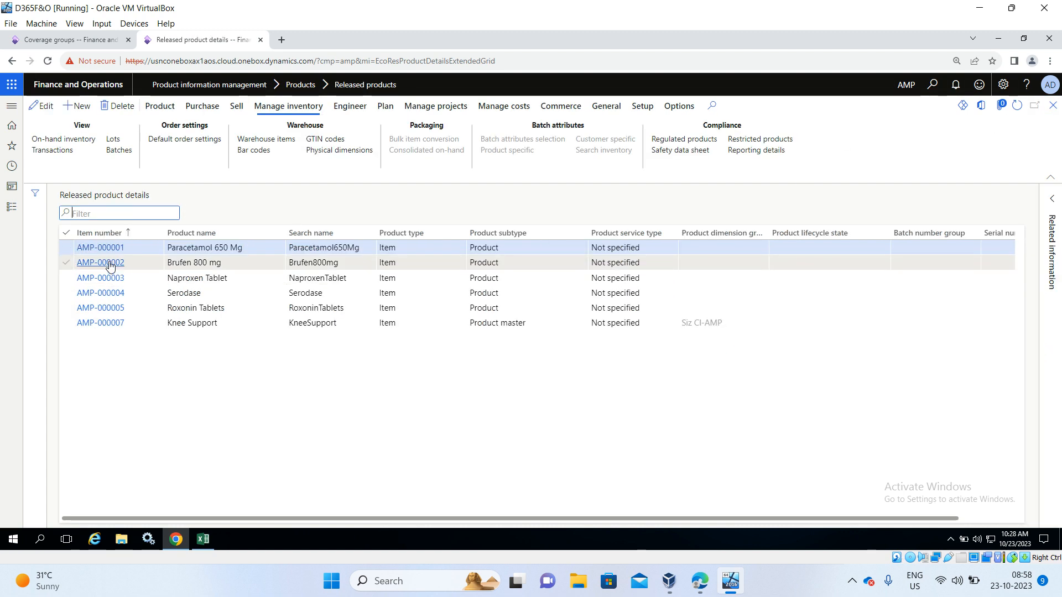
left_click(110, 266)
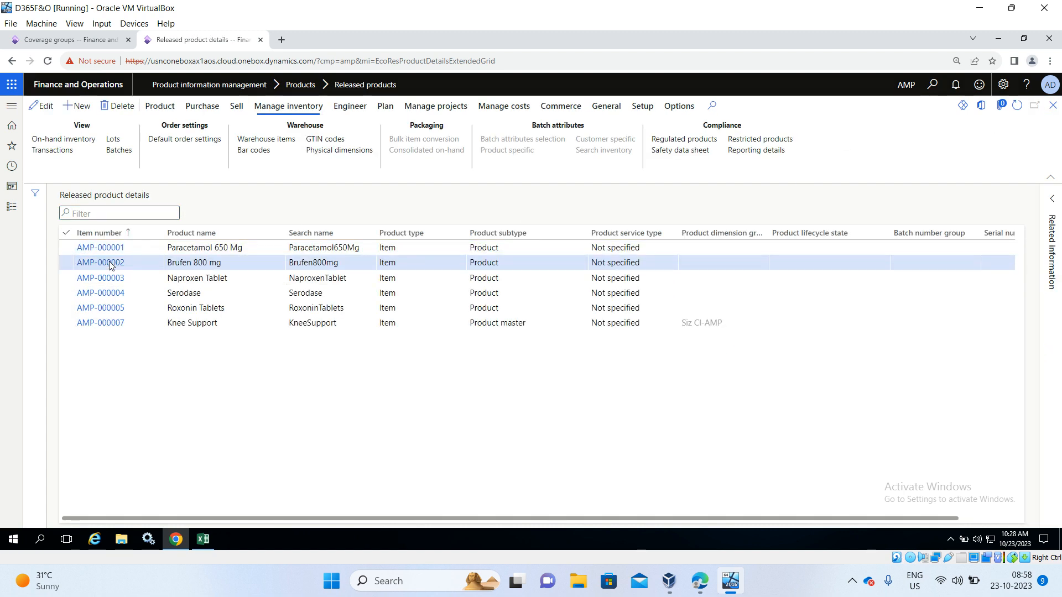
left_click(118, 264)
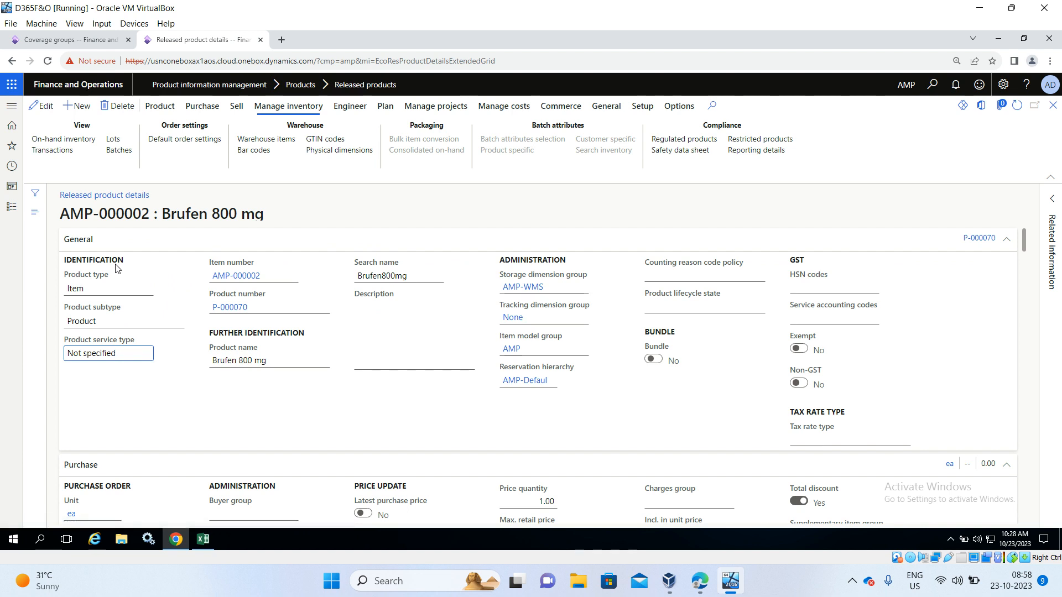
left_click(77, 143)
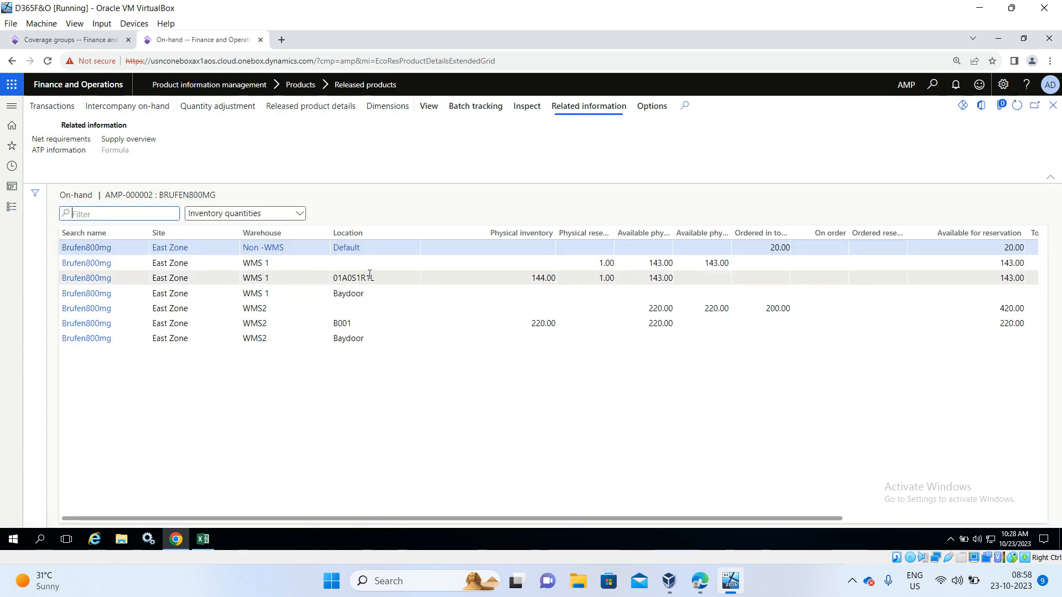
left_click(1052, 110)
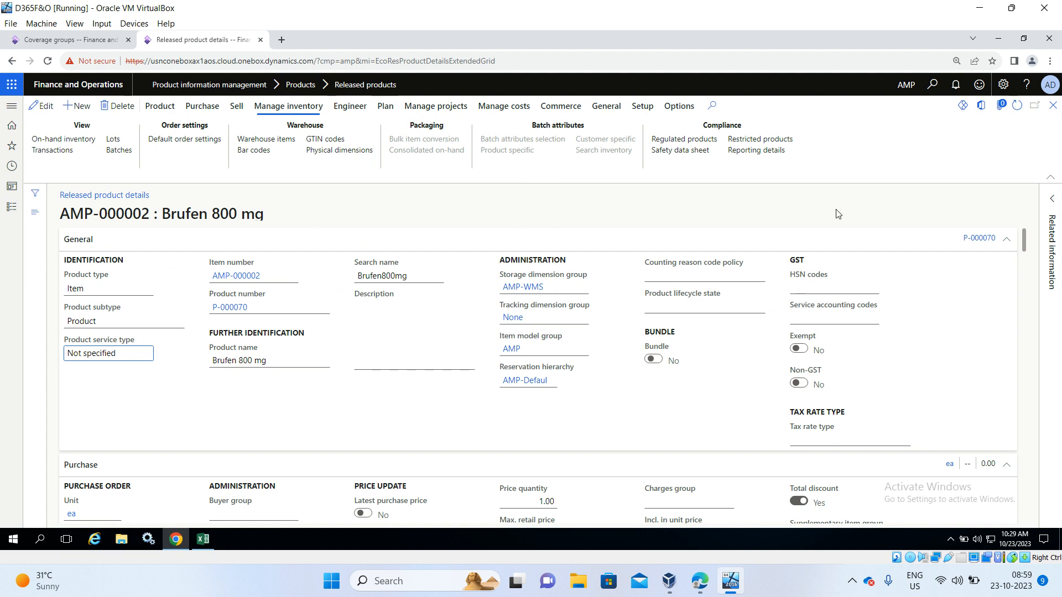
left_click(1053, 108)
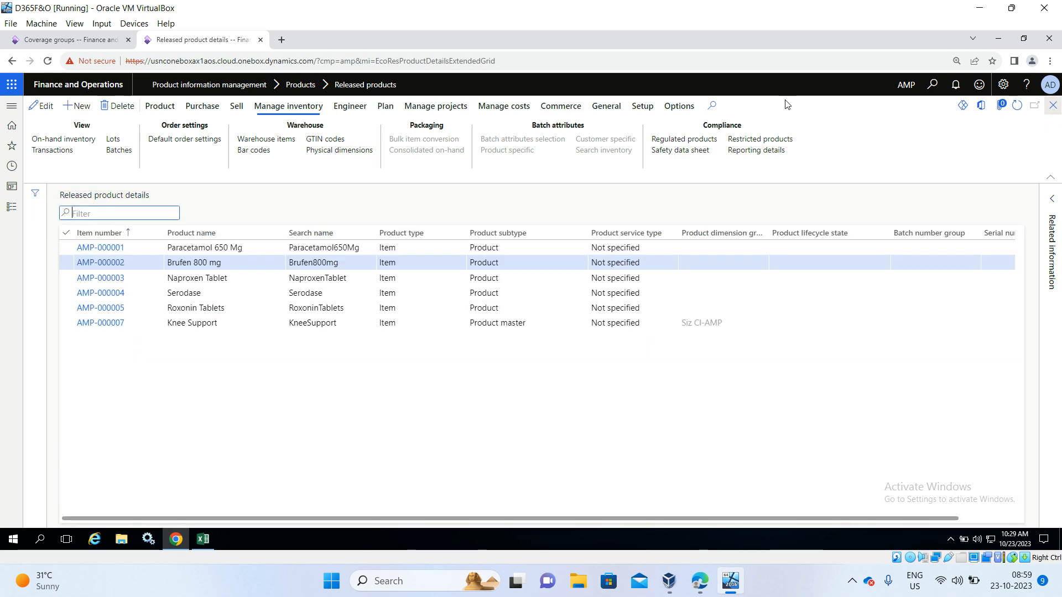
- Open released product AMP-000003 (Naproxen Tablet) and check its on-hand inventory
left_click(111, 278)
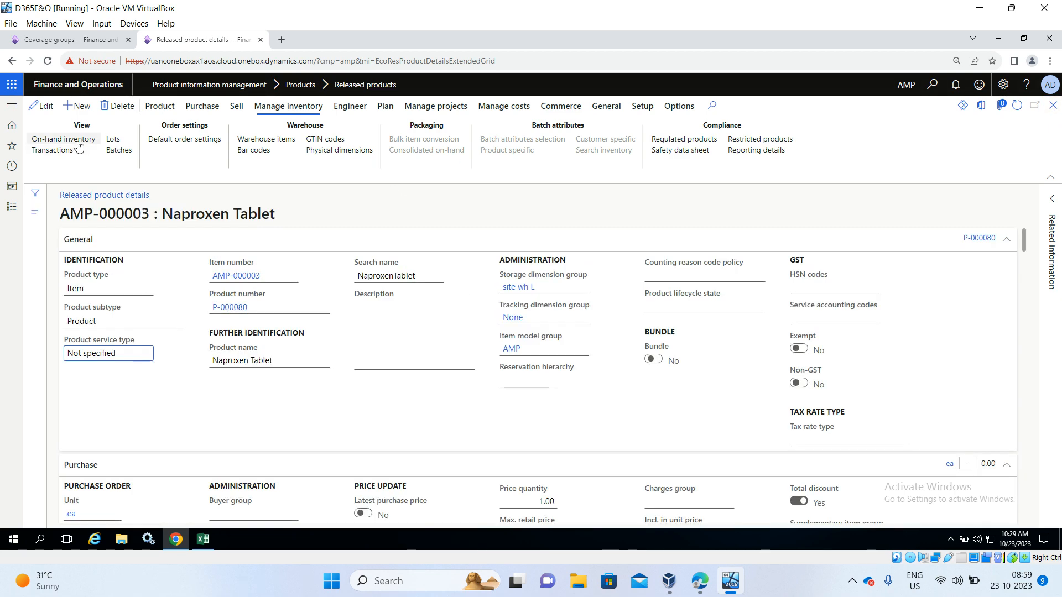
left_click(78, 142)
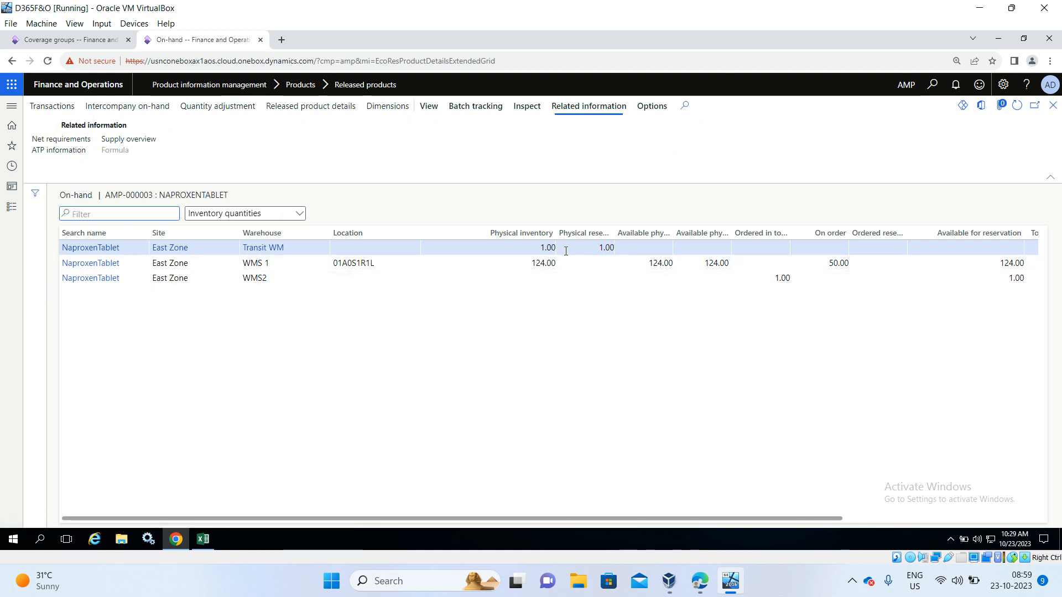
left_click(1051, 106)
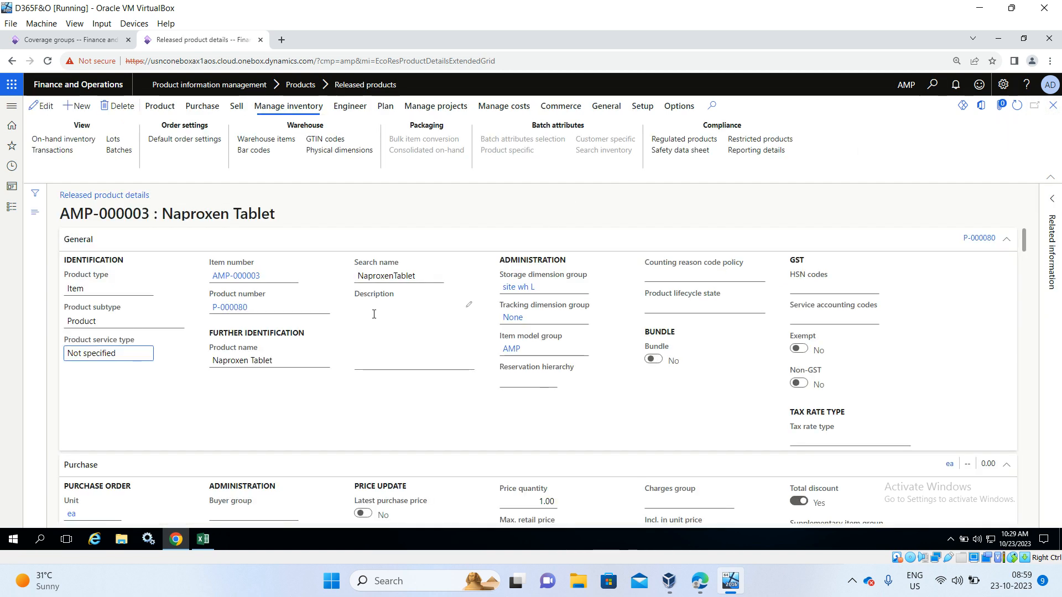
- Make the Naproxen Tablet record editable, assign the Min & Max coverage group in its Plan section and save the item
scroll(374, 314, "down", 10)
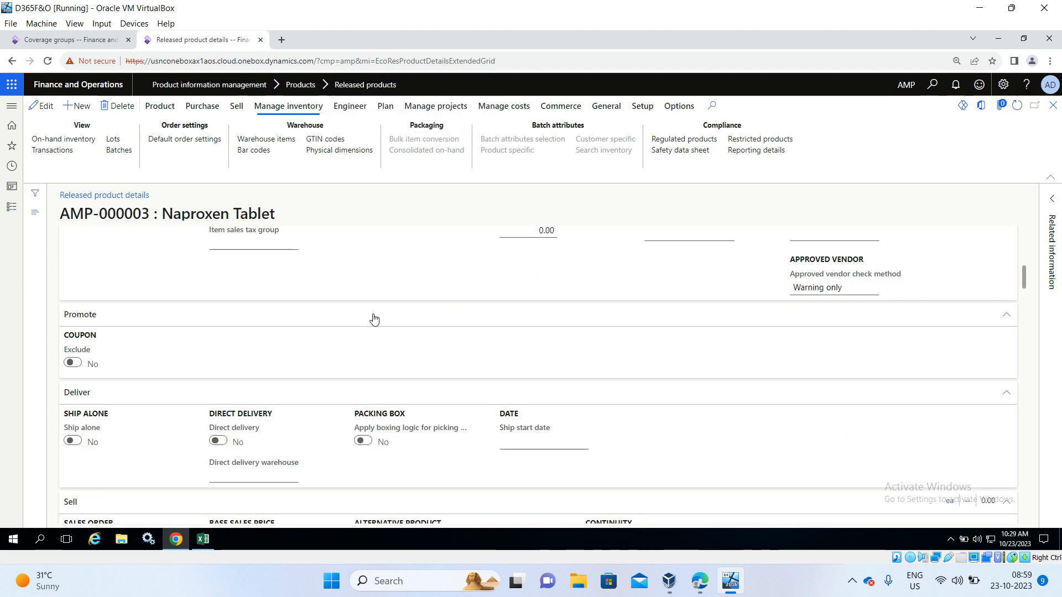
scroll(374, 319, "down", 4)
scroll(374, 319, "down", 12)
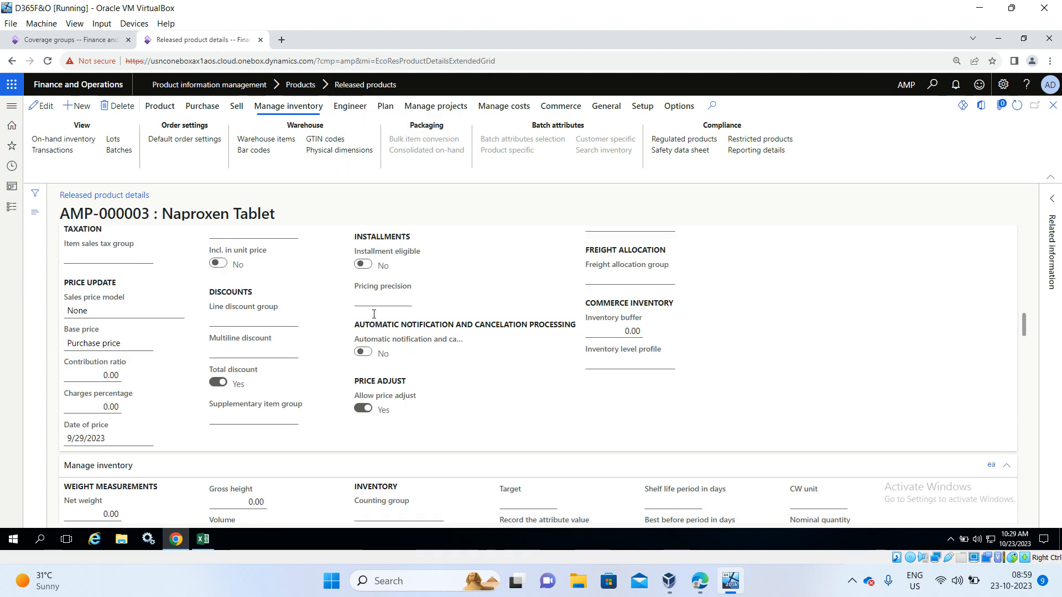
scroll(374, 318, "down", 4)
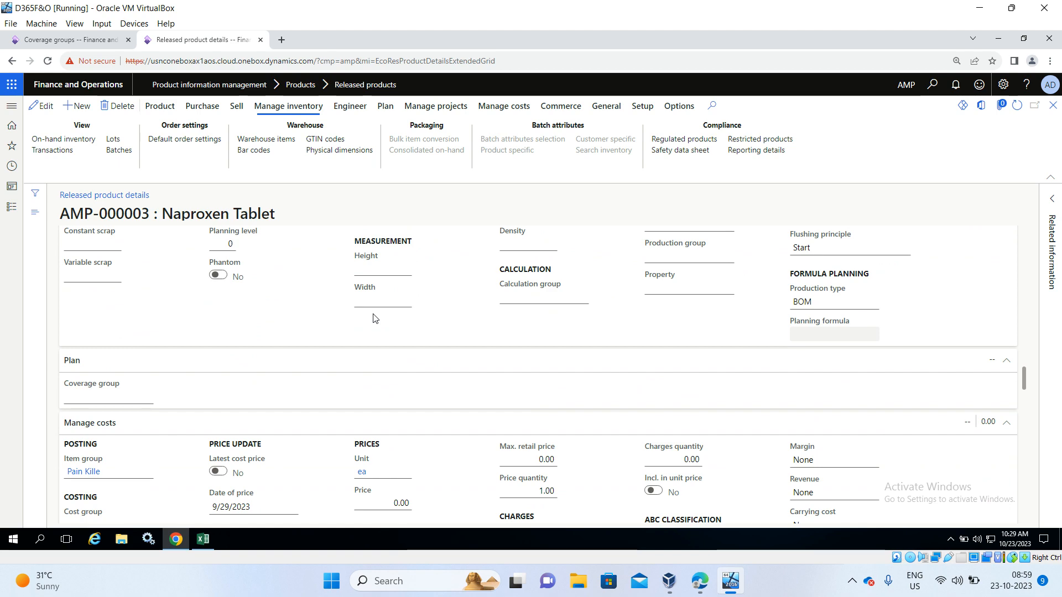
key("F2")
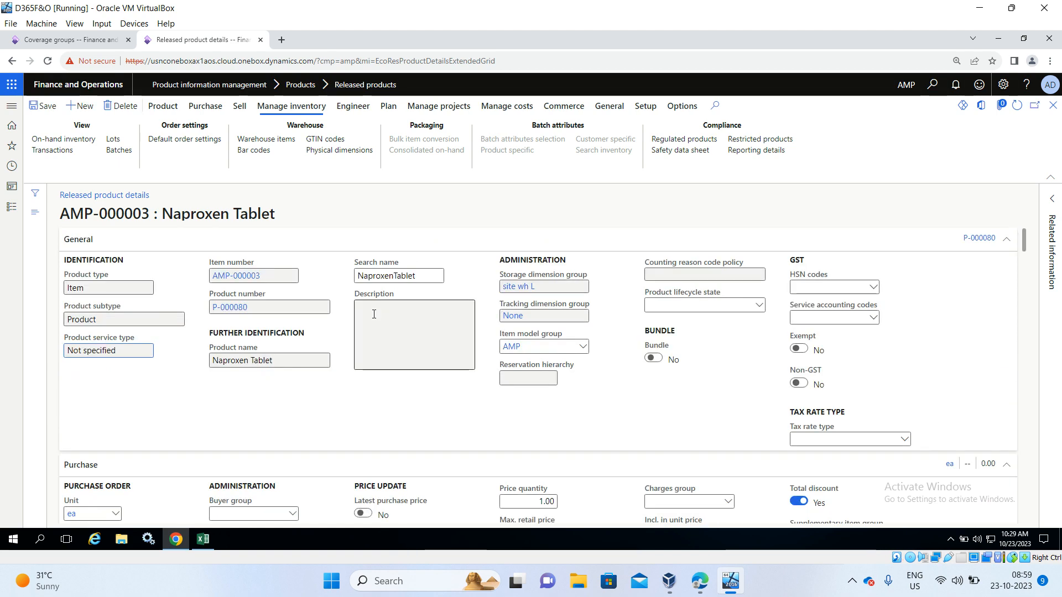
scroll(375, 319, "down", 7)
scroll(374, 319, "down", 15)
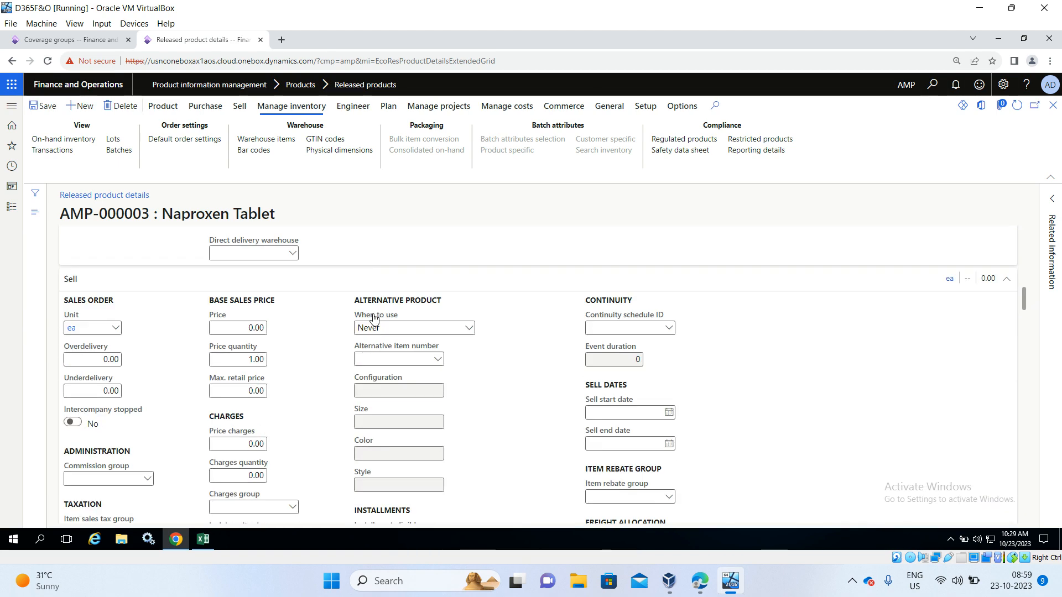
scroll(375, 319, "down", 5)
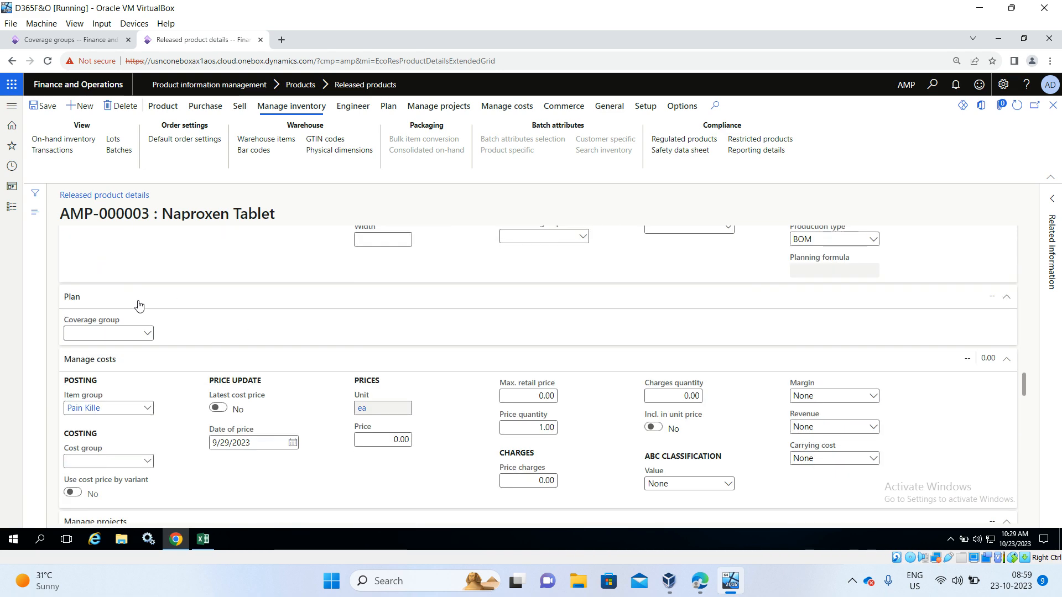
left_click(148, 333)
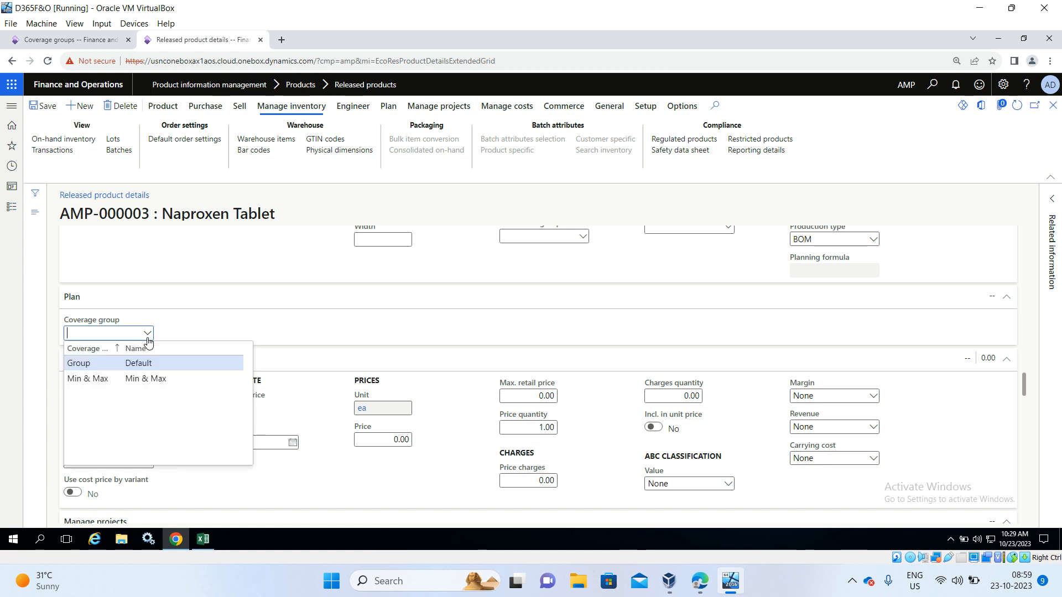
left_click(155, 378)
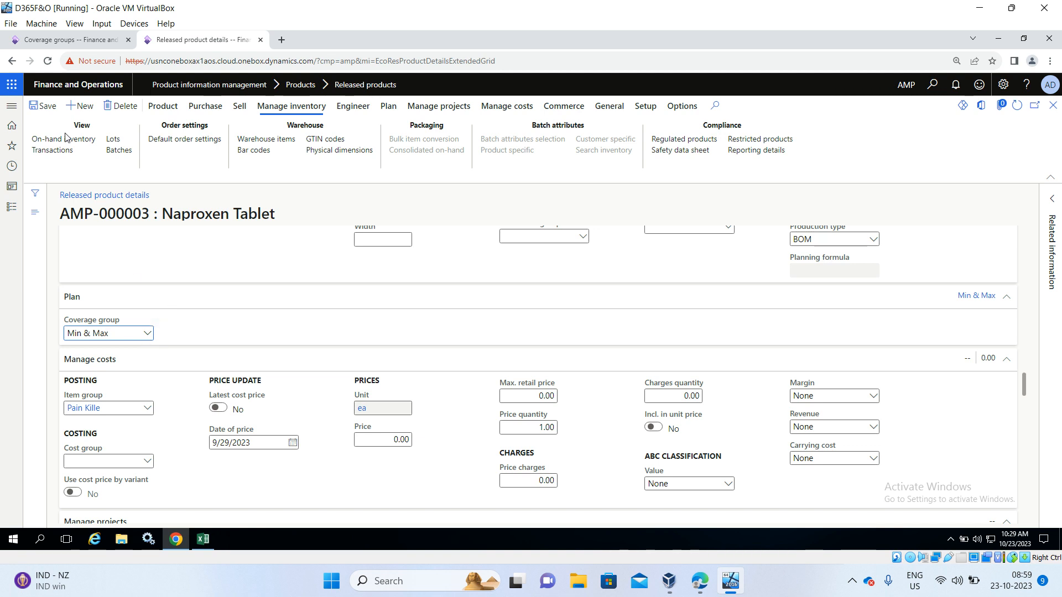
left_click(48, 106)
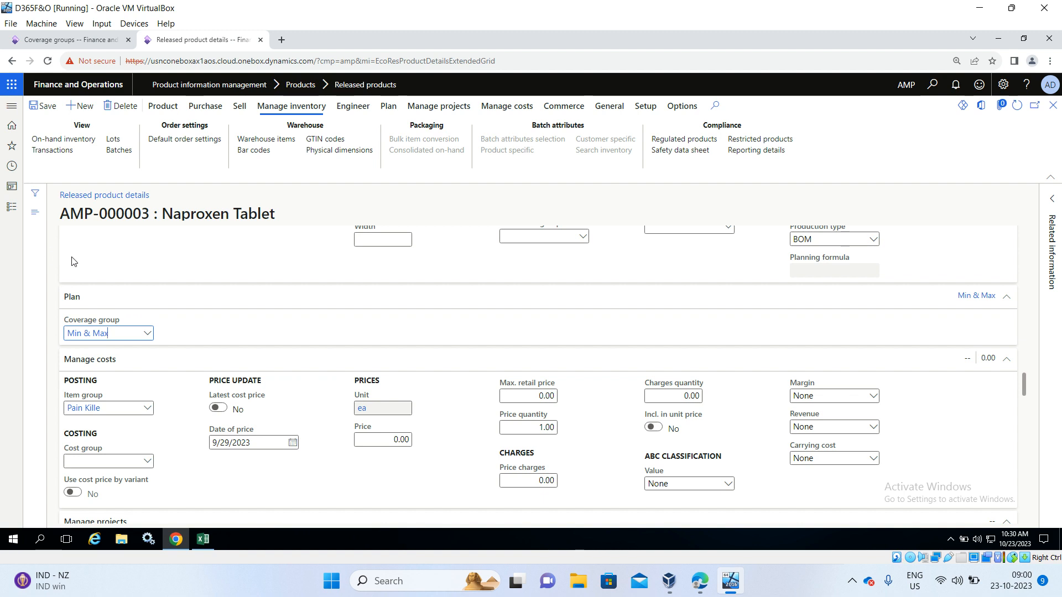
- Open the Master planning parameters page from the Master planning module's setup
left_click(14, 210)
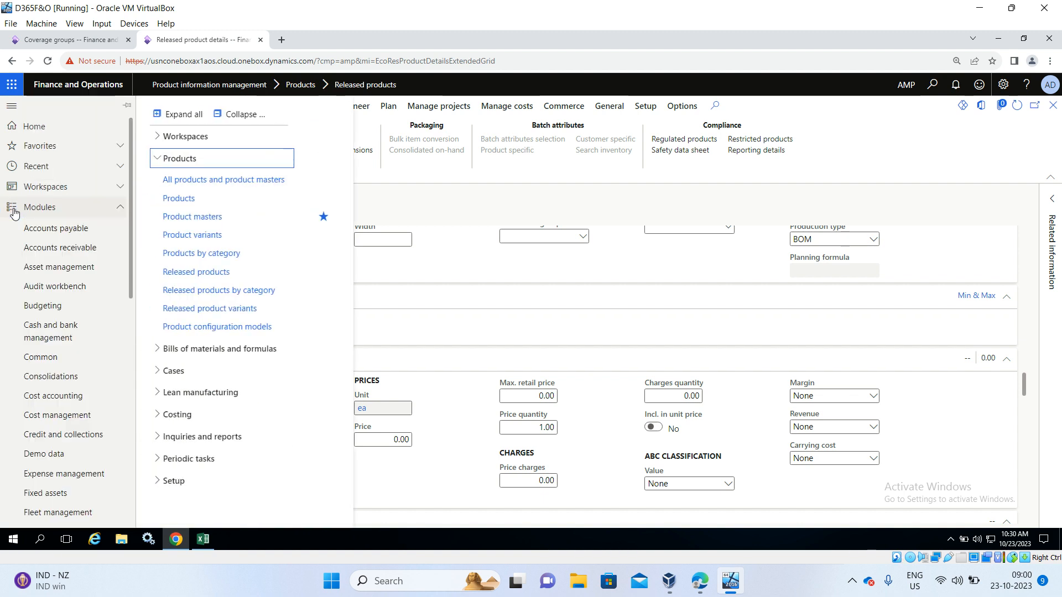
scroll(108, 271, "down", 9)
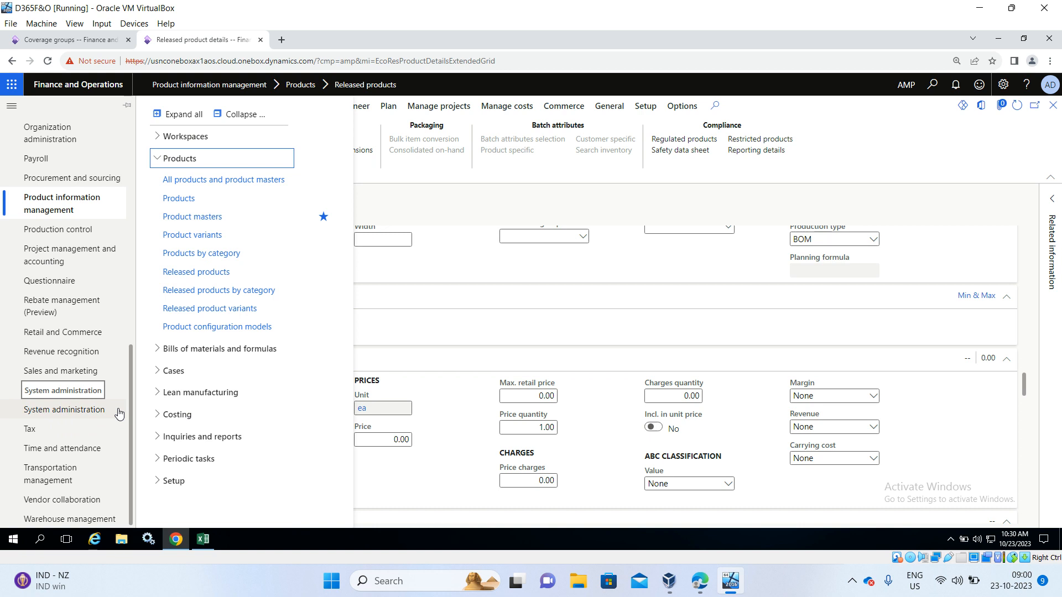
scroll(119, 413, "up", 4)
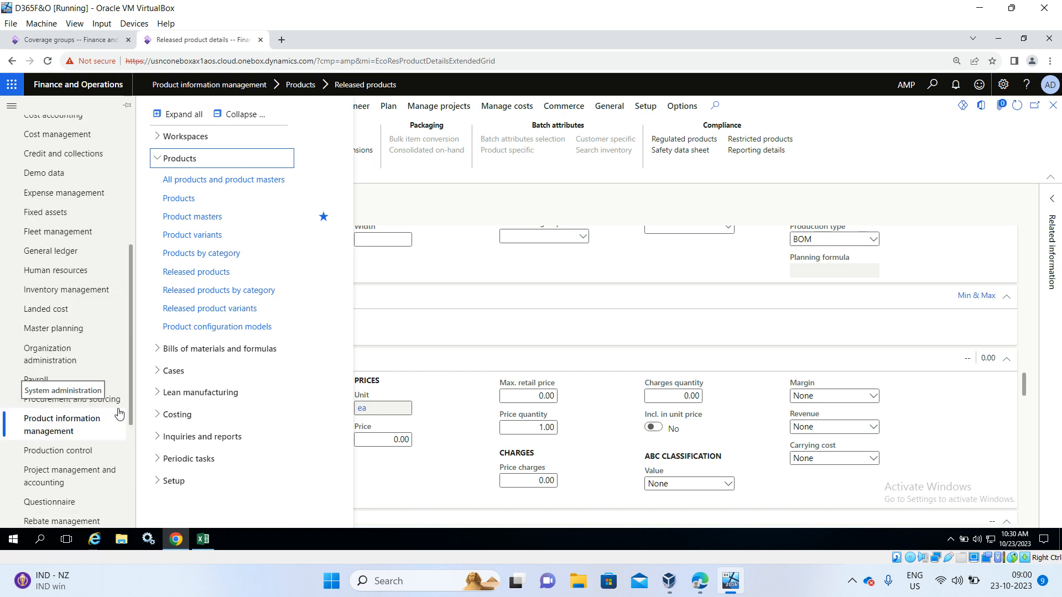
left_click(76, 329)
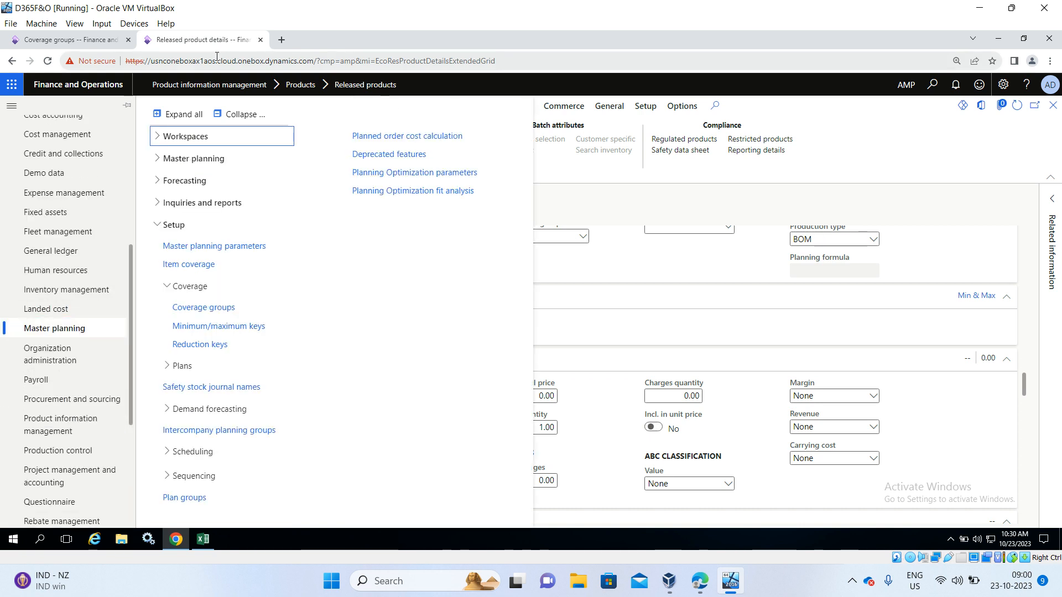
left_click(240, 115)
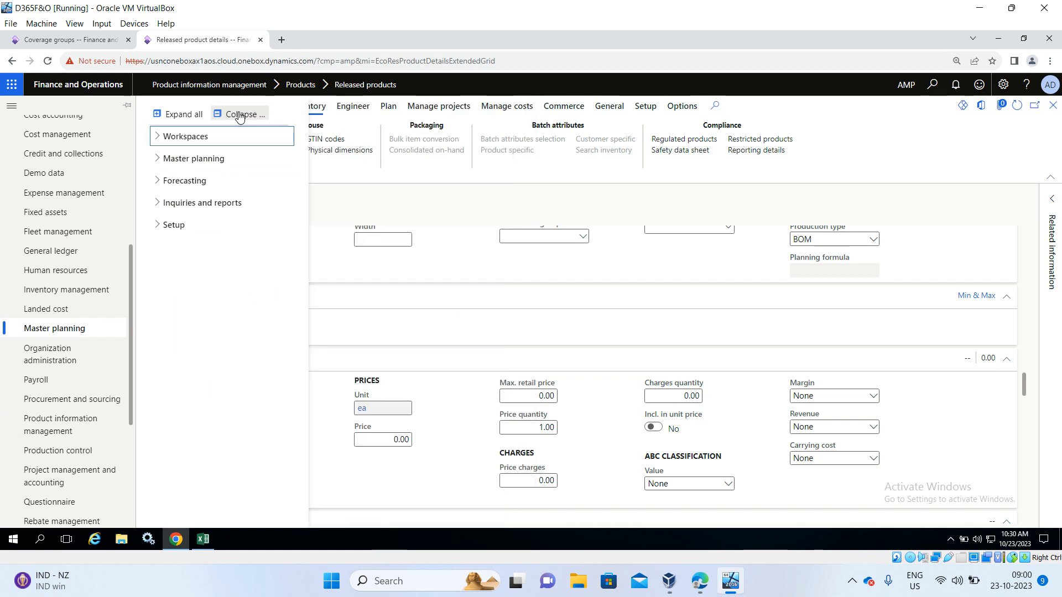
left_click(167, 224)
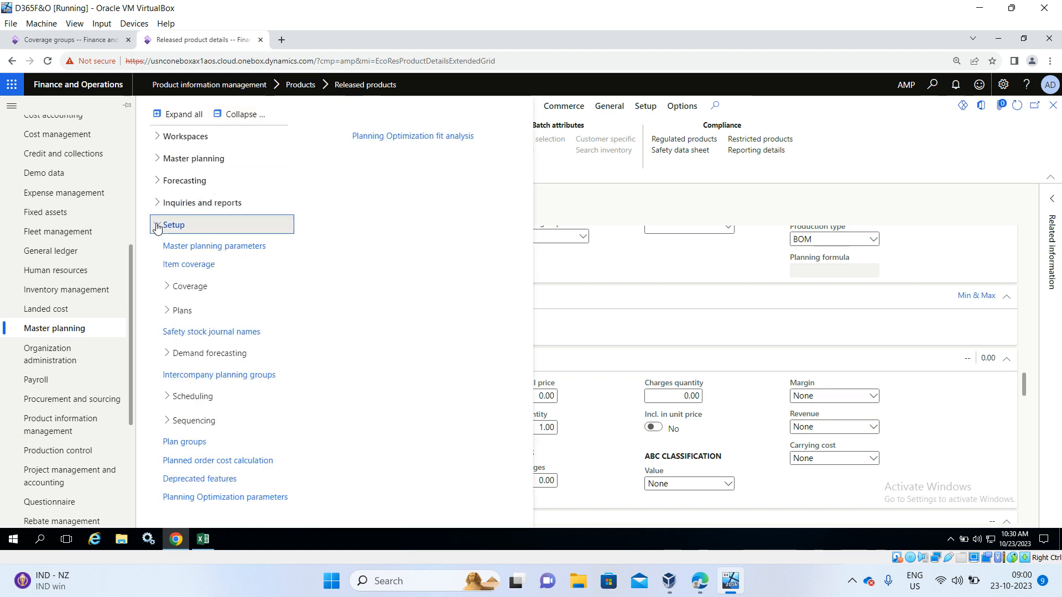
left_click(200, 254)
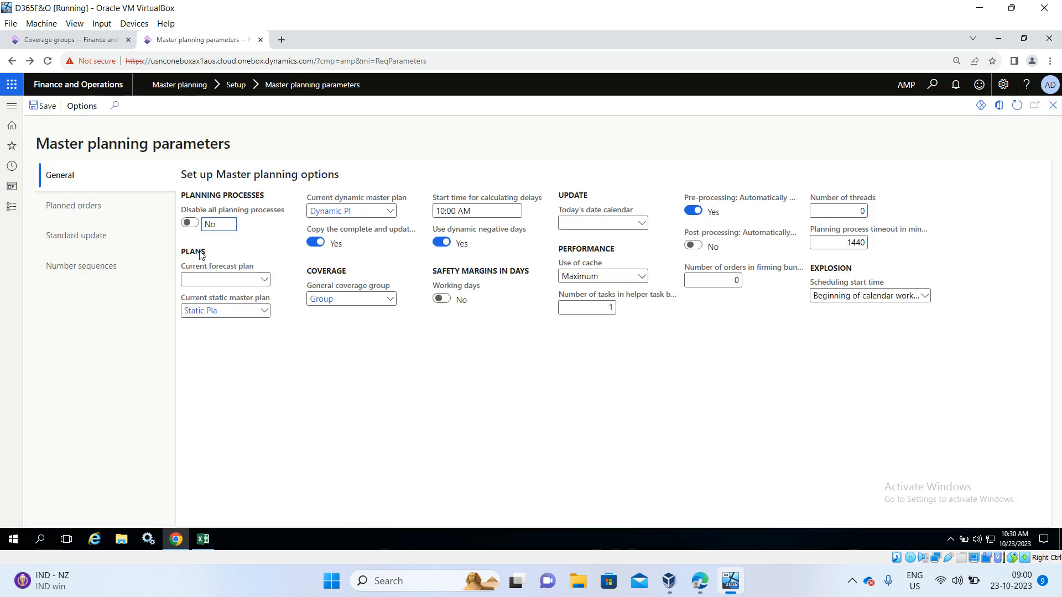
- Set the general coverage group to Min & Max and save the master planning parameters
left_click(392, 298)
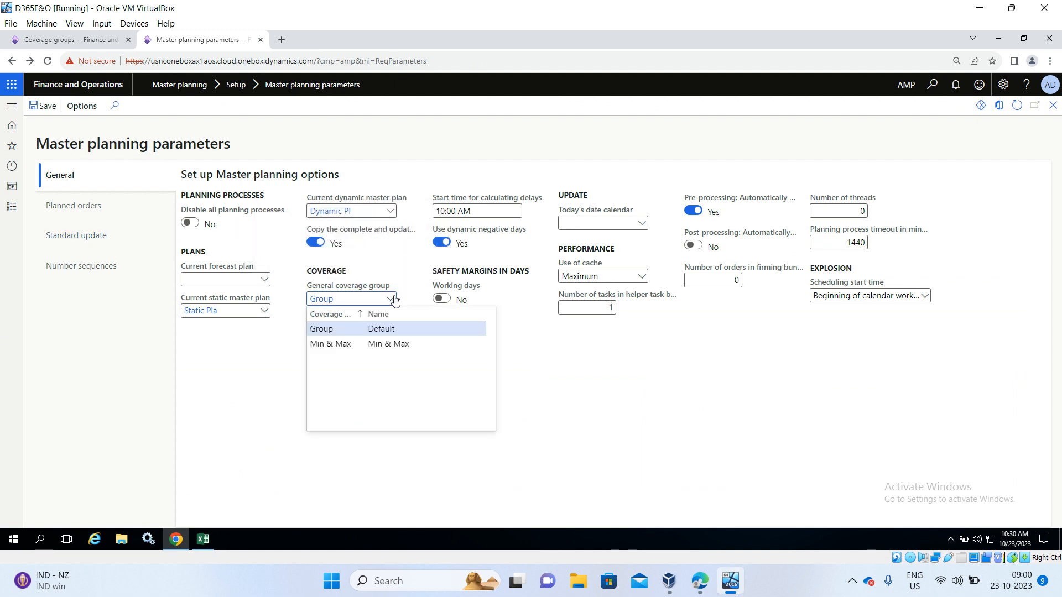
left_click(383, 345)
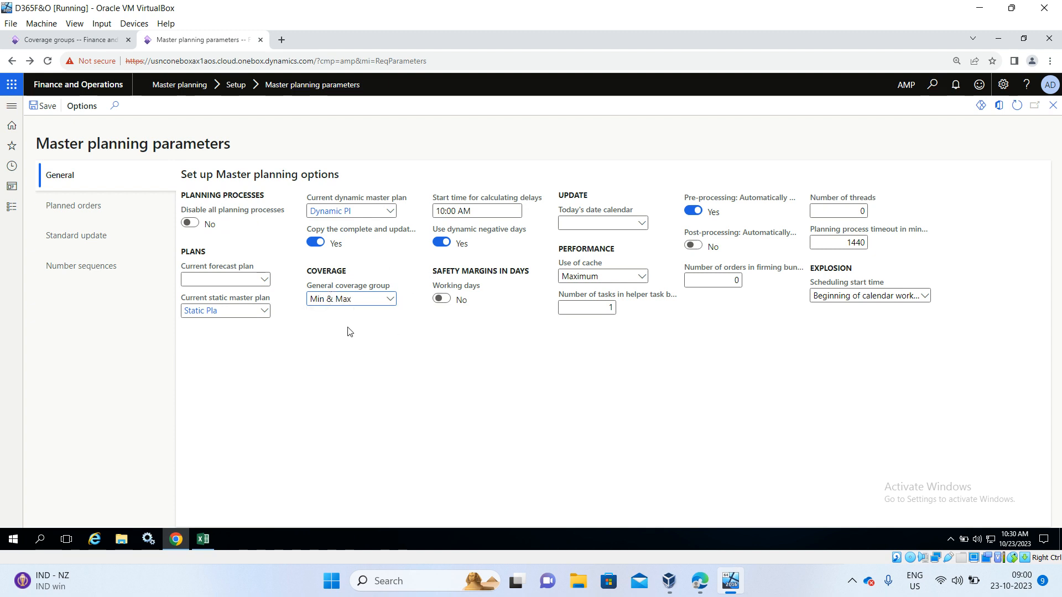
left_click(46, 113)
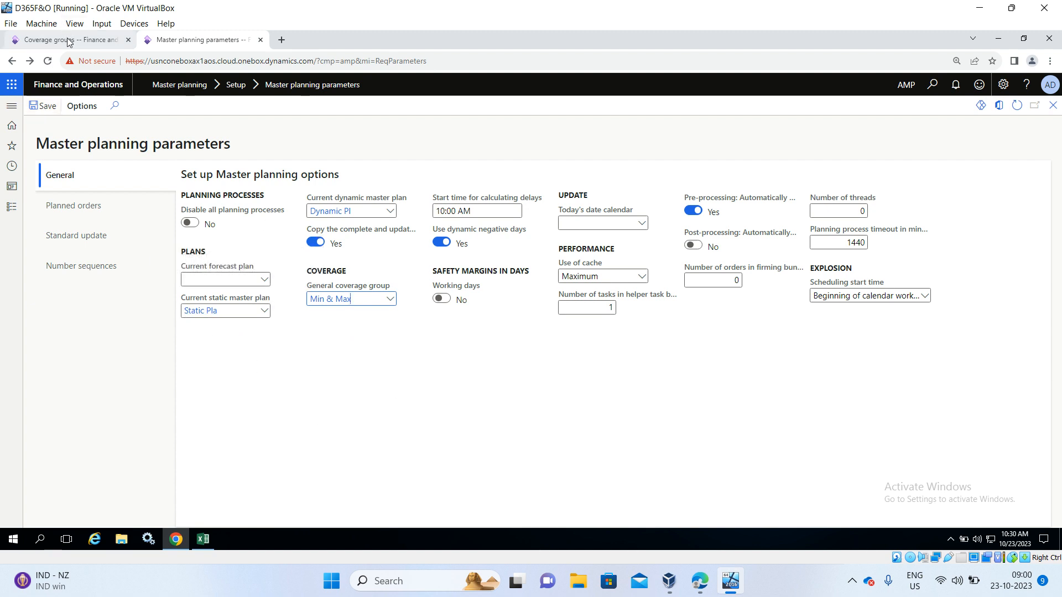
- Review the Master Planning Set Up checklist in the Excel workbook and return to the master planning parameters in the browser
left_click(9, 209)
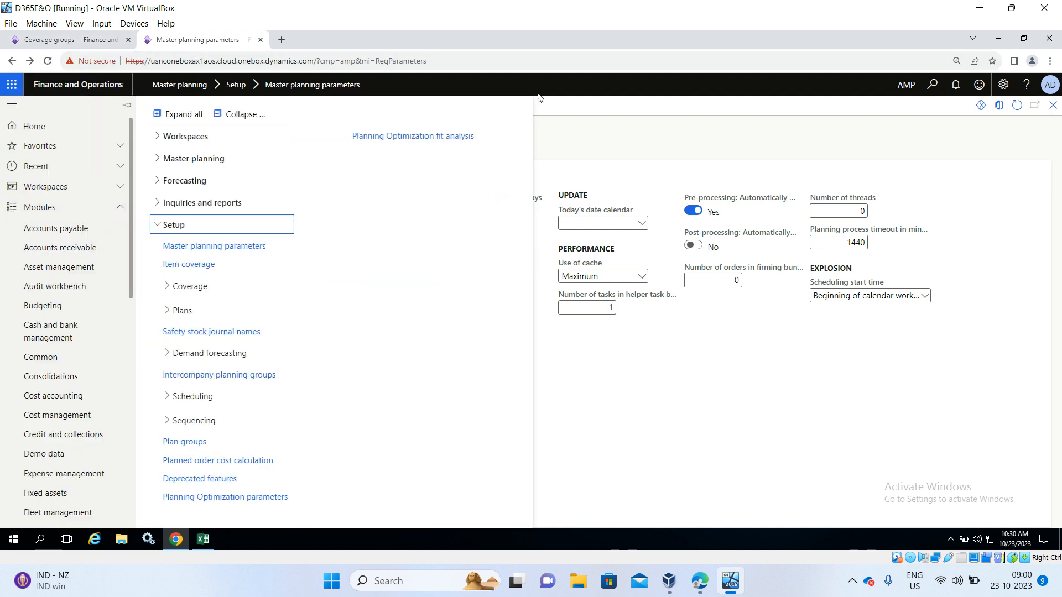
left_click(640, 143)
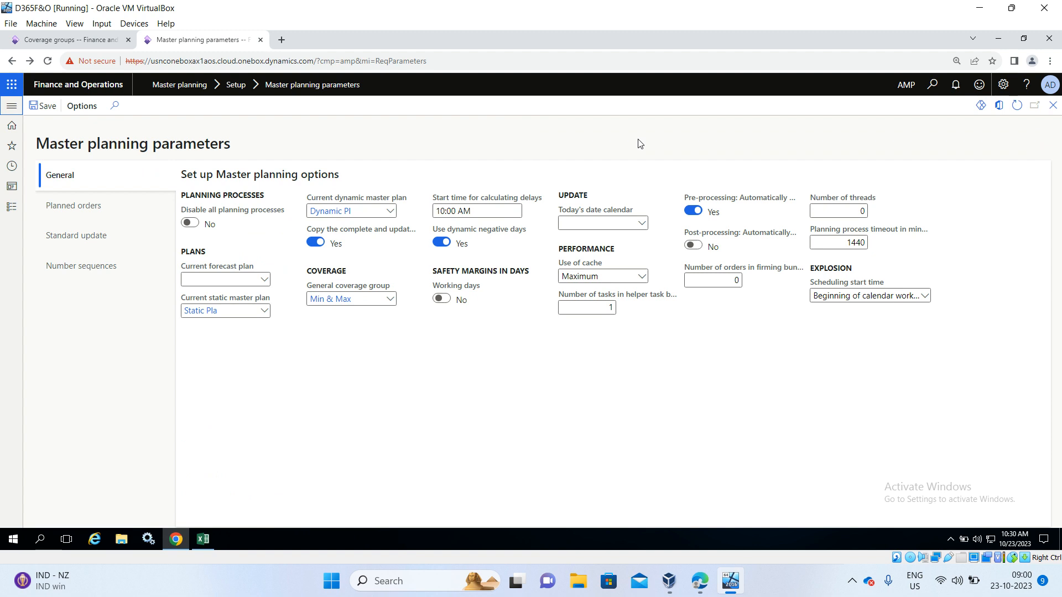
key("alt+Tab")
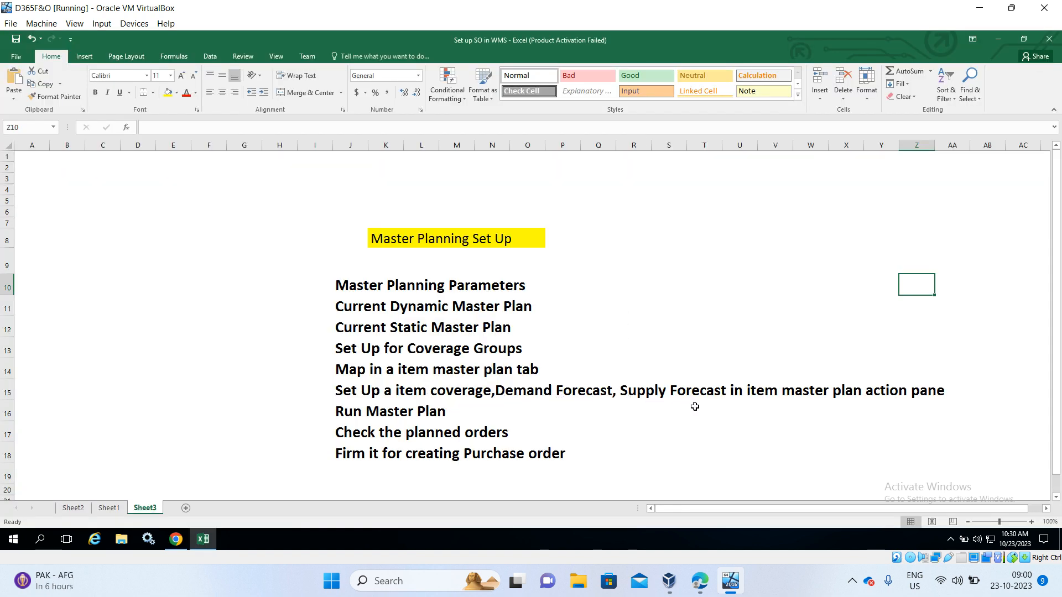
key("alt+Tab")
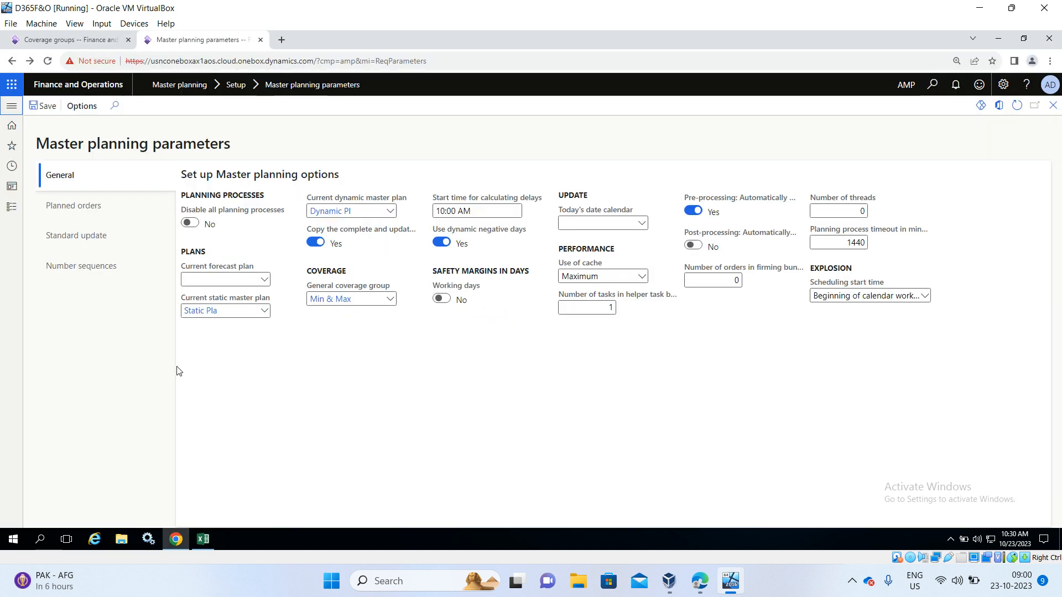
- Open released product AMP-000003 (Naproxen Tablet) from the Product information management module
left_click(11, 207)
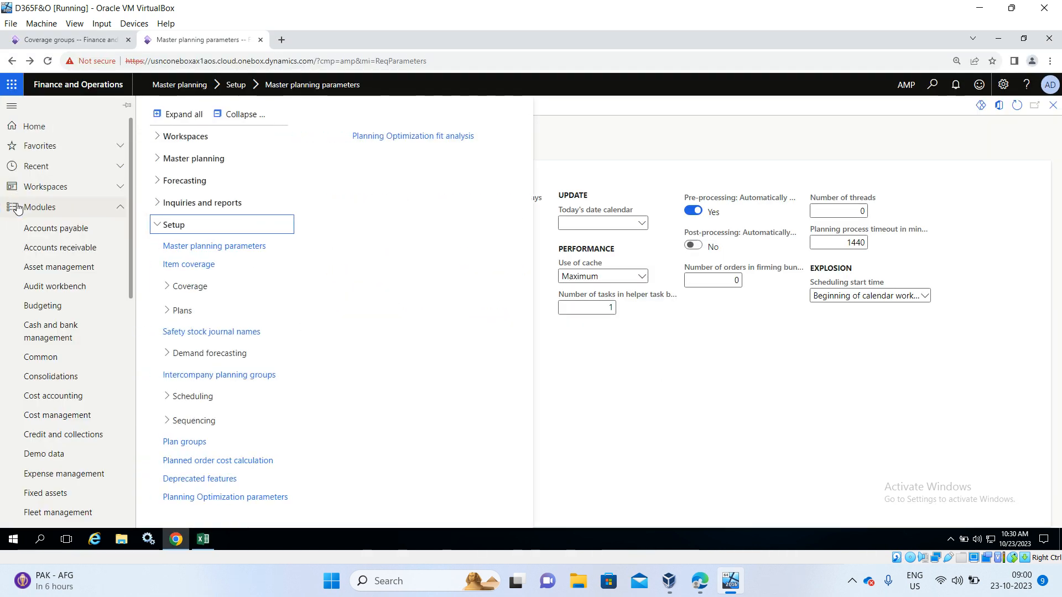
scroll(42, 254, "down", 7)
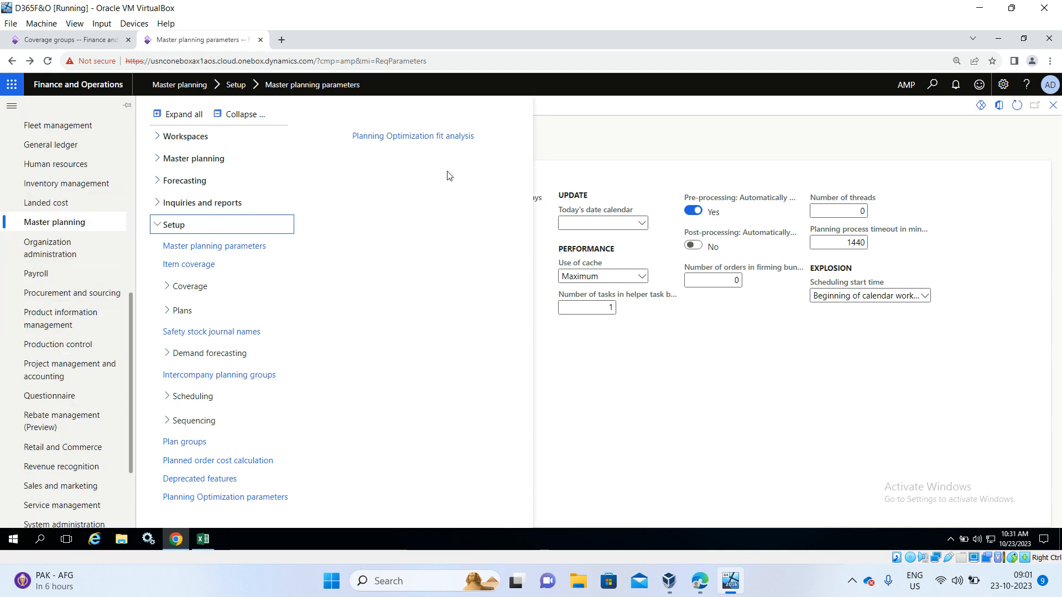
left_click(103, 326)
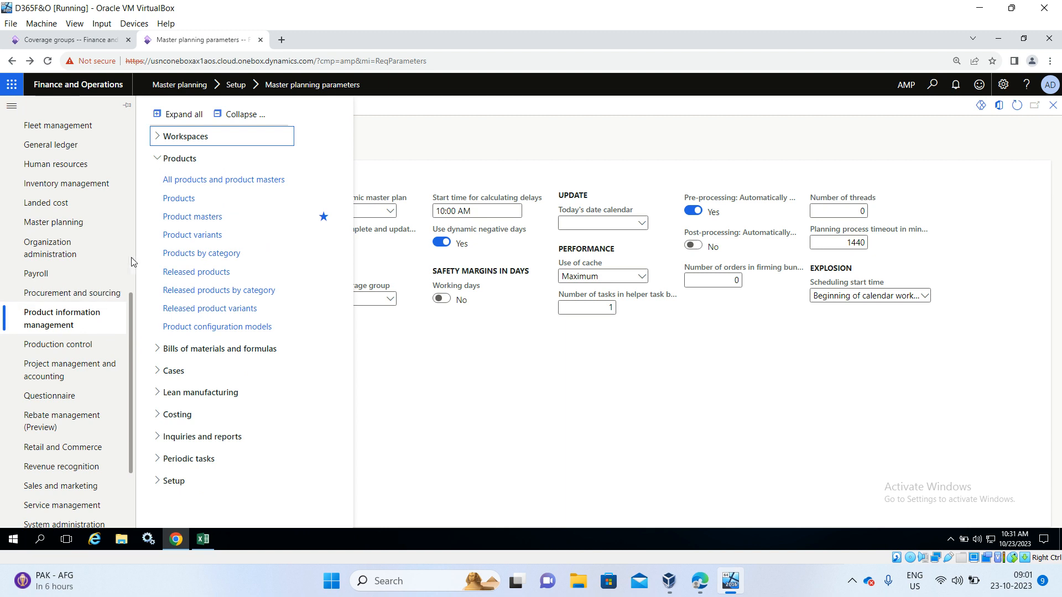
left_click(187, 273)
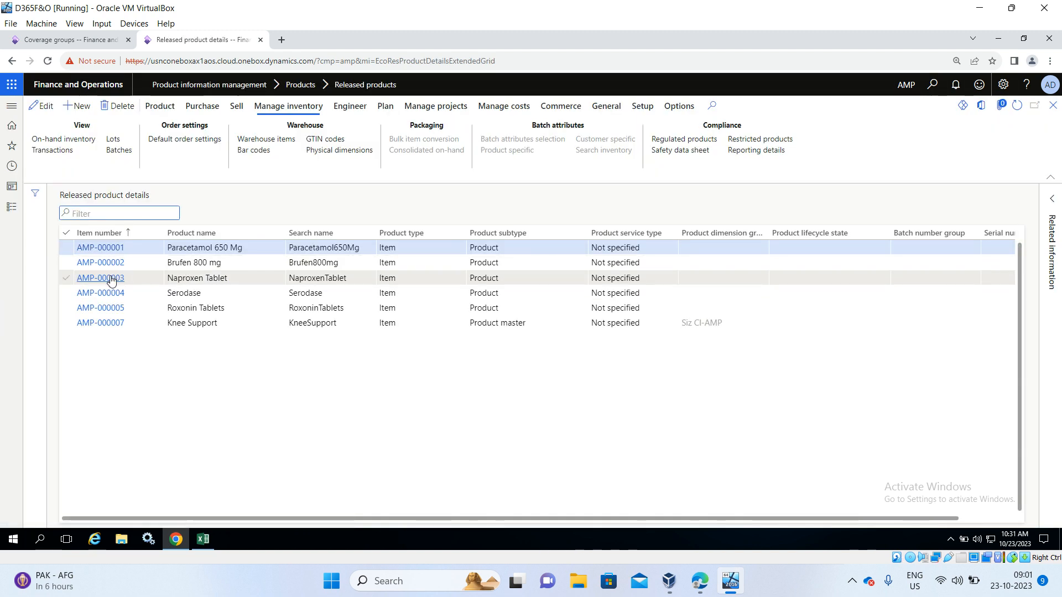
left_click(111, 279)
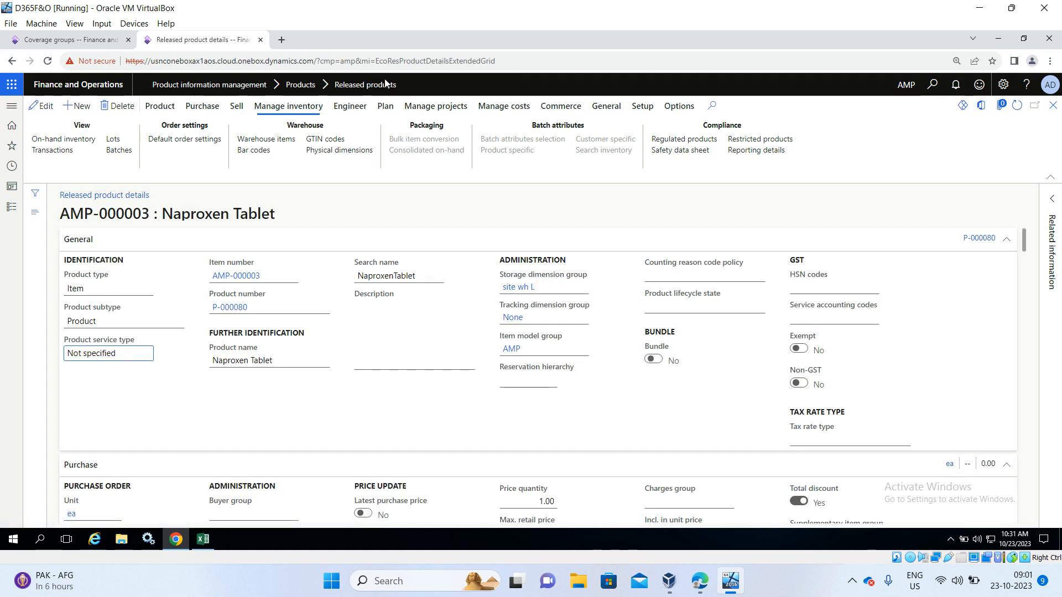
- Add a new demand forecast line for Naproxen Tablet to examine its fields, and delete the line before returning to the product
left_click(387, 107)
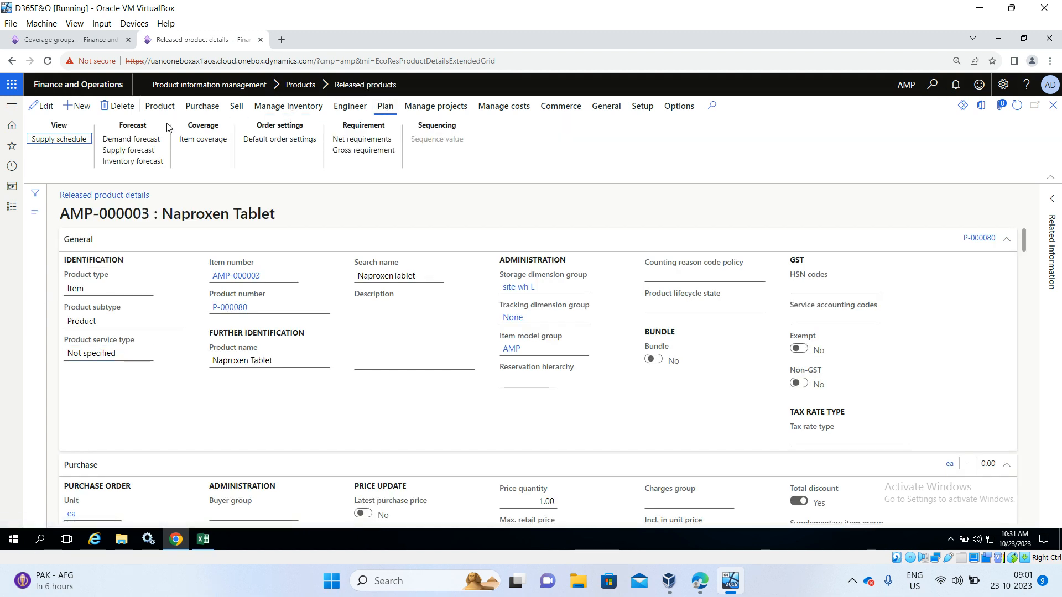
left_click(143, 141)
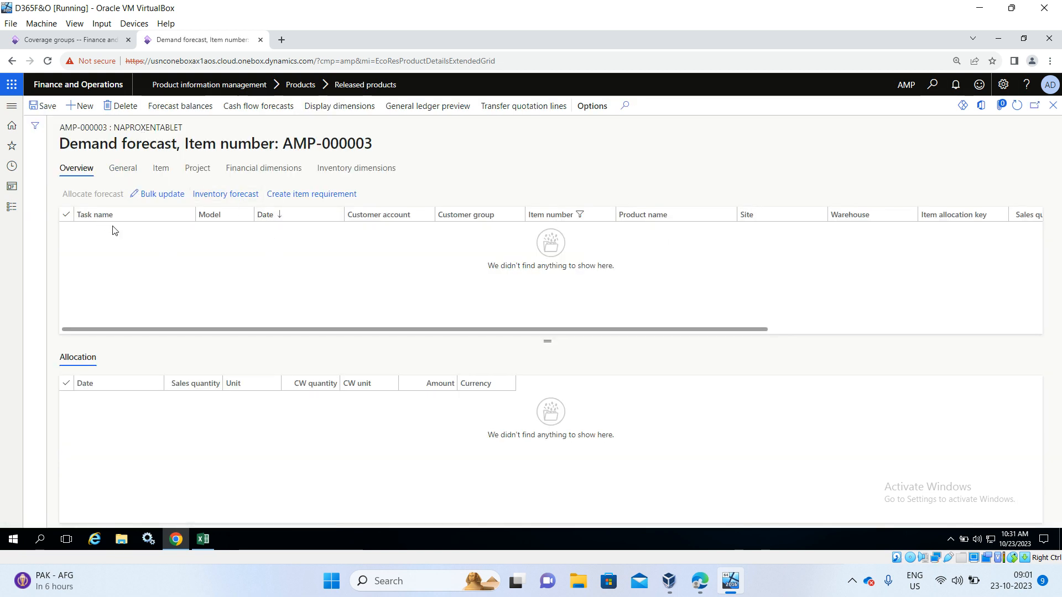
left_click(84, 107)
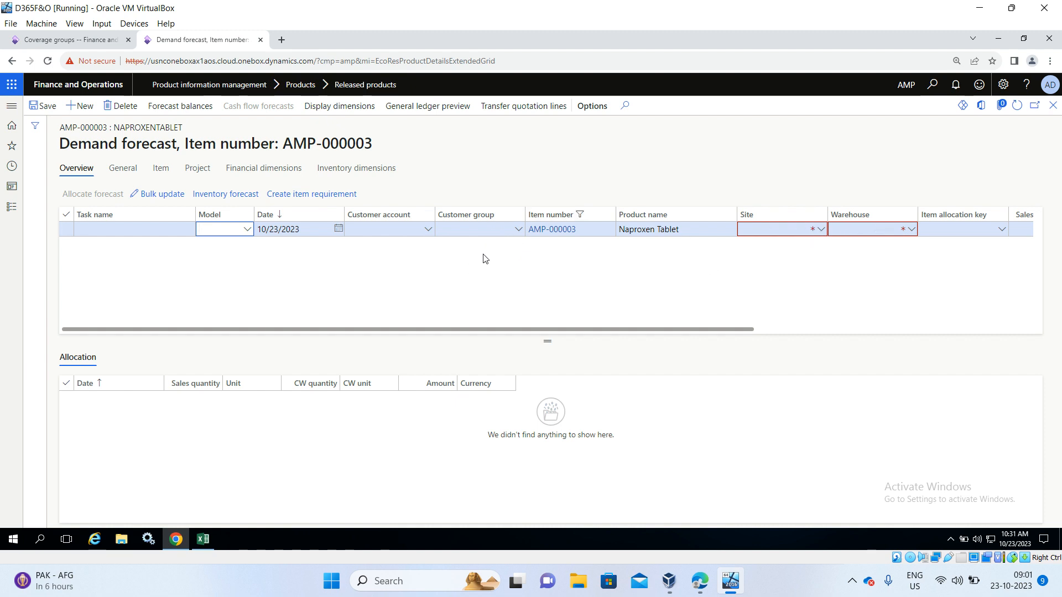
left_click(120, 106)
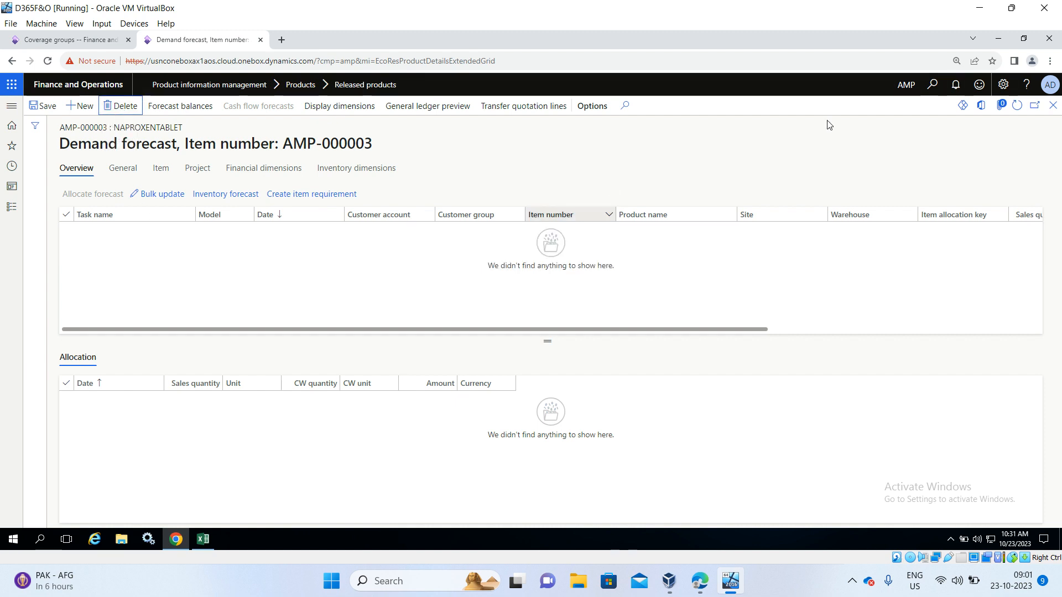
left_click(1053, 106)
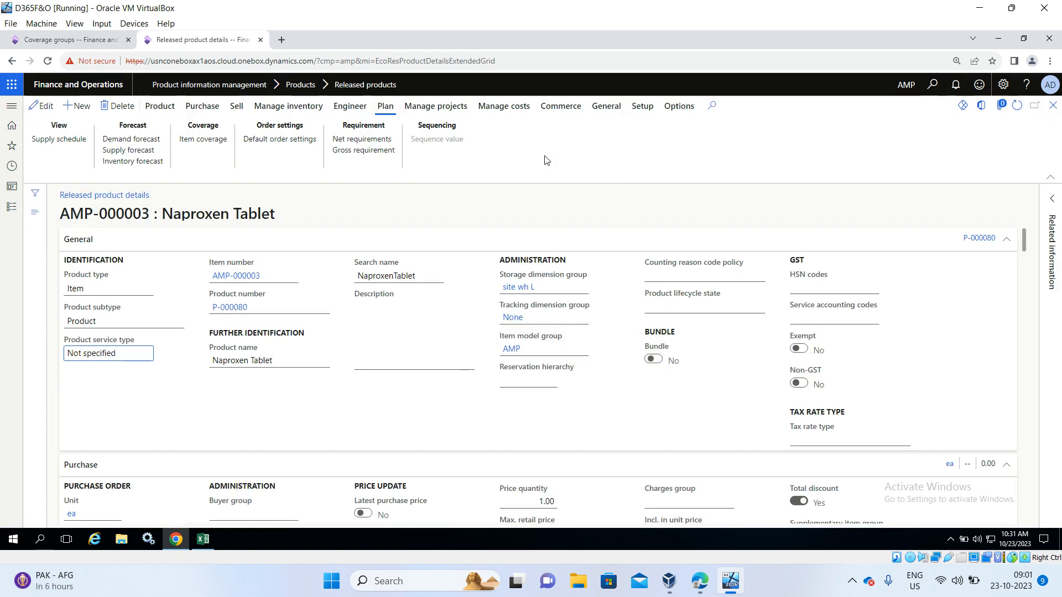
- Start a new supply forecast line for Naproxen Tablet to examine its fields, and return to the product without filling it in
left_click(129, 151)
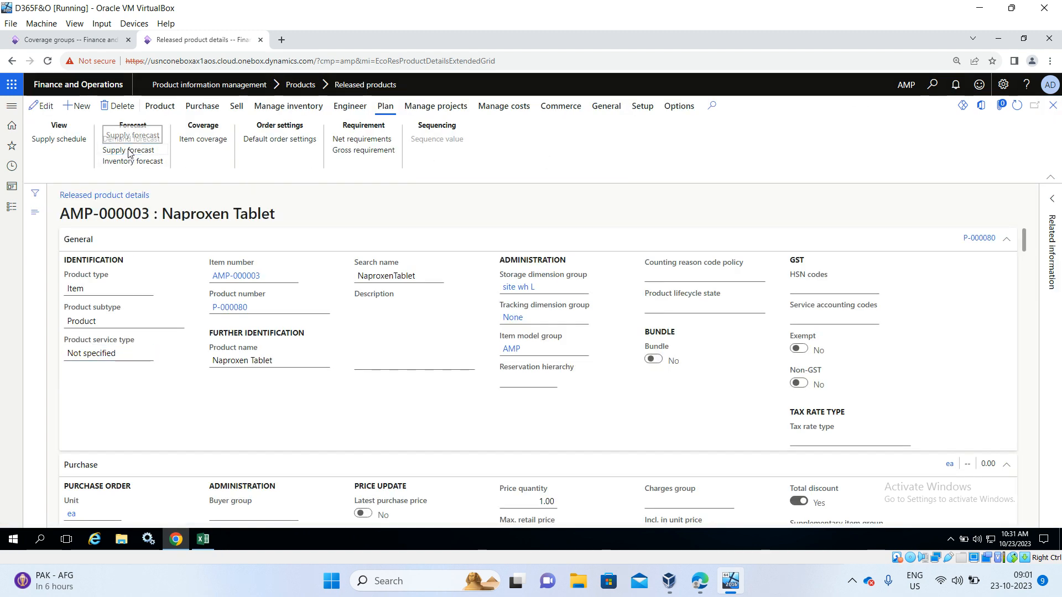
left_click(78, 105)
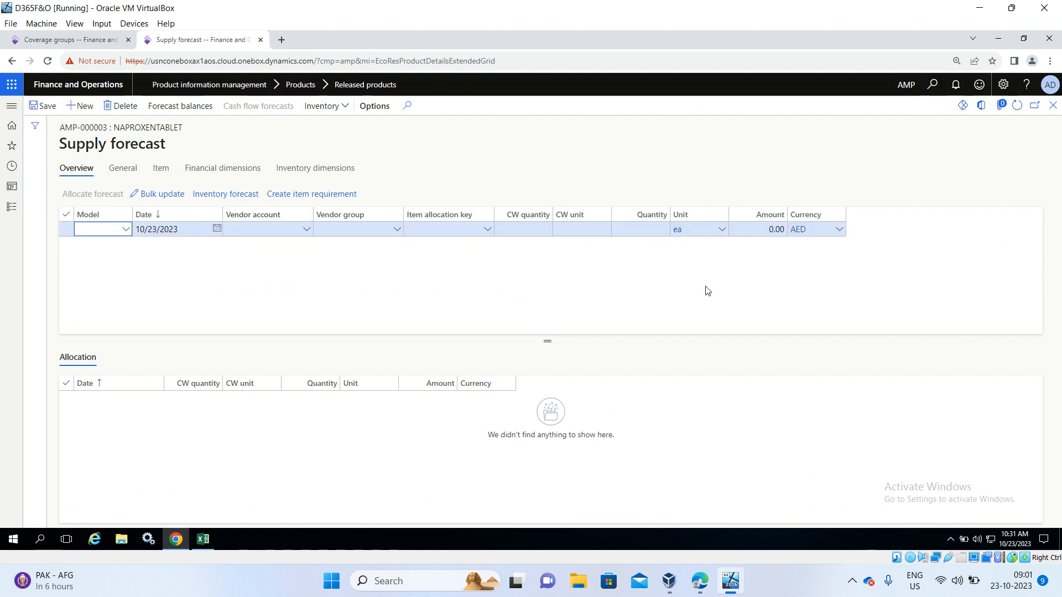
left_click(1053, 105)
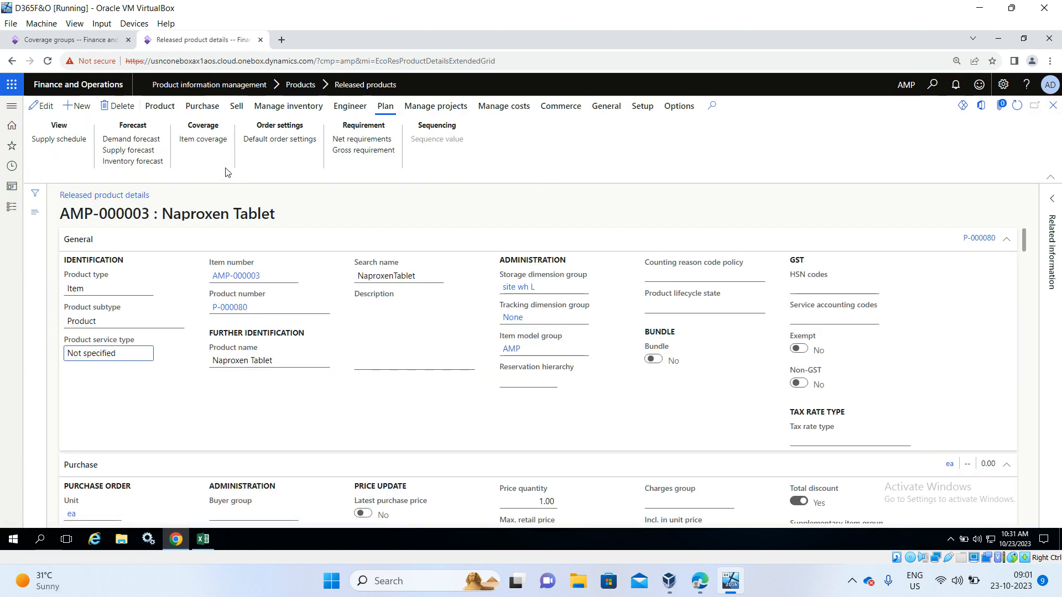
- Add an item coverage line for Naproxen Tablet with warehouse WMS 1, a minimum of 200 and a maximum of 500
left_click(201, 141)
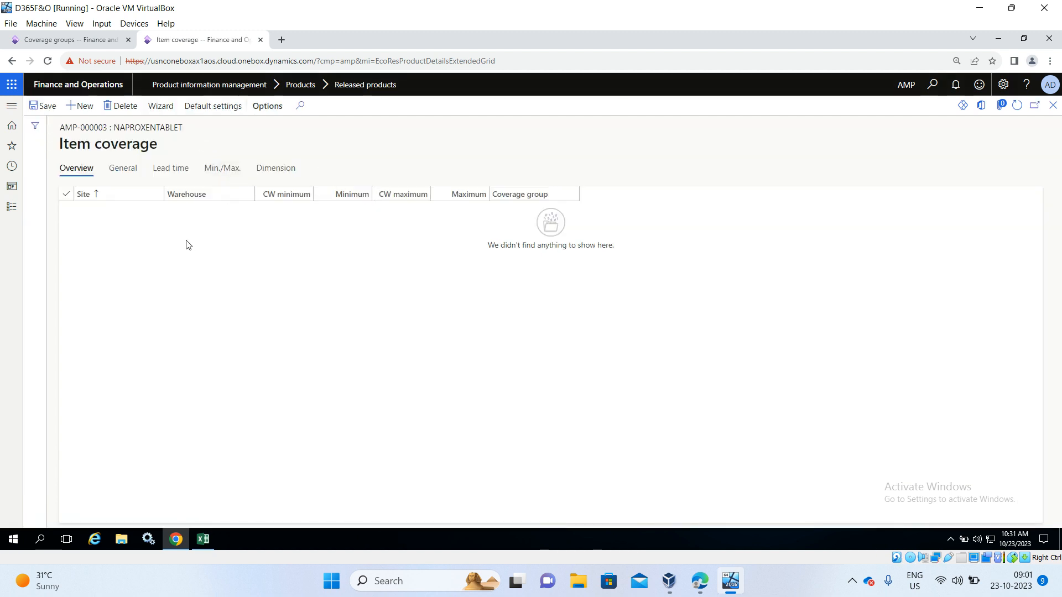
left_click(83, 113)
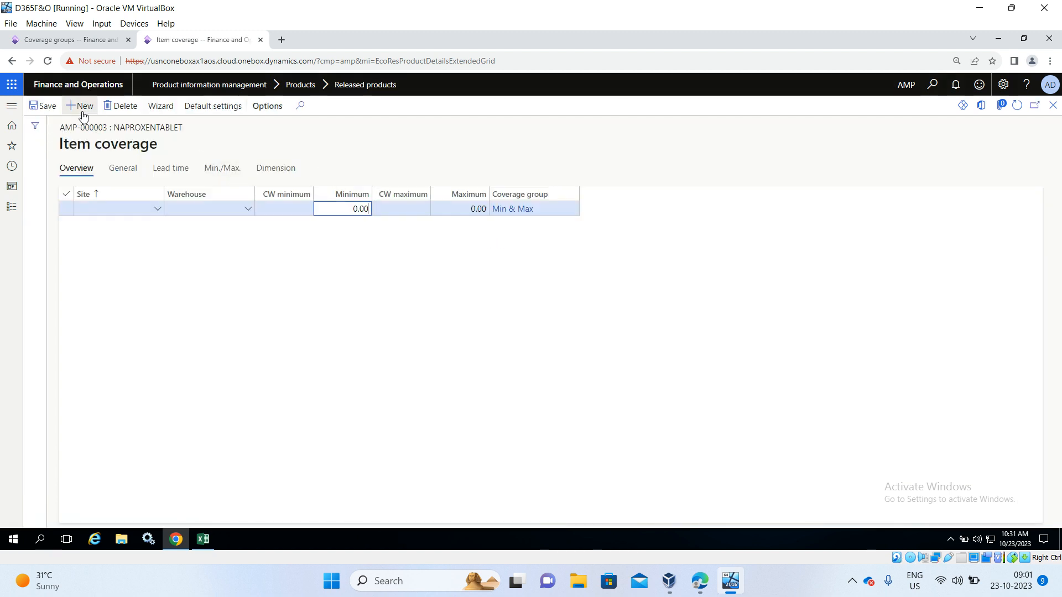
left_click(245, 214)
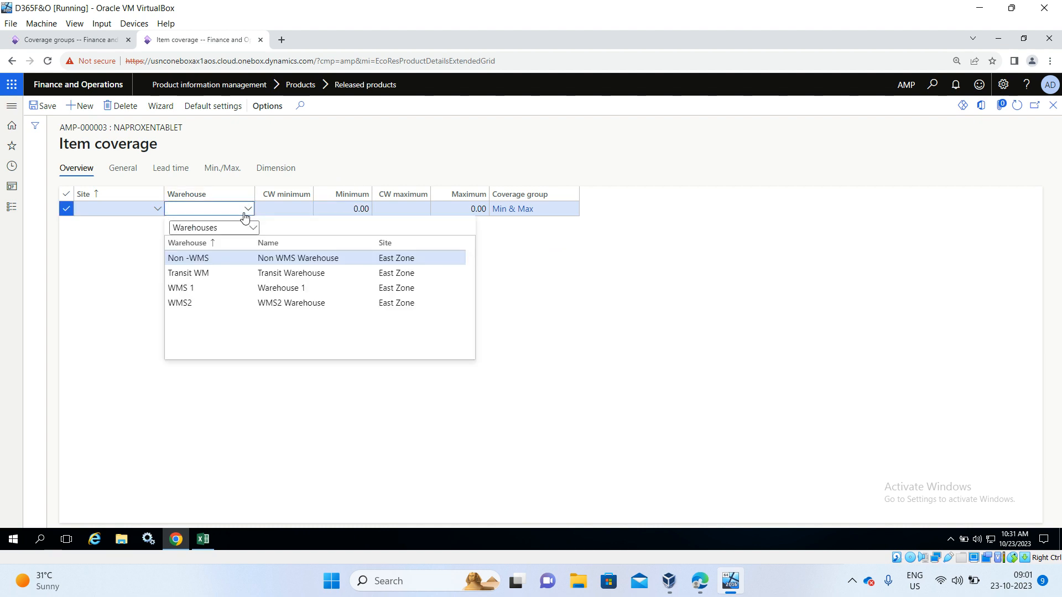
left_click(208, 288)
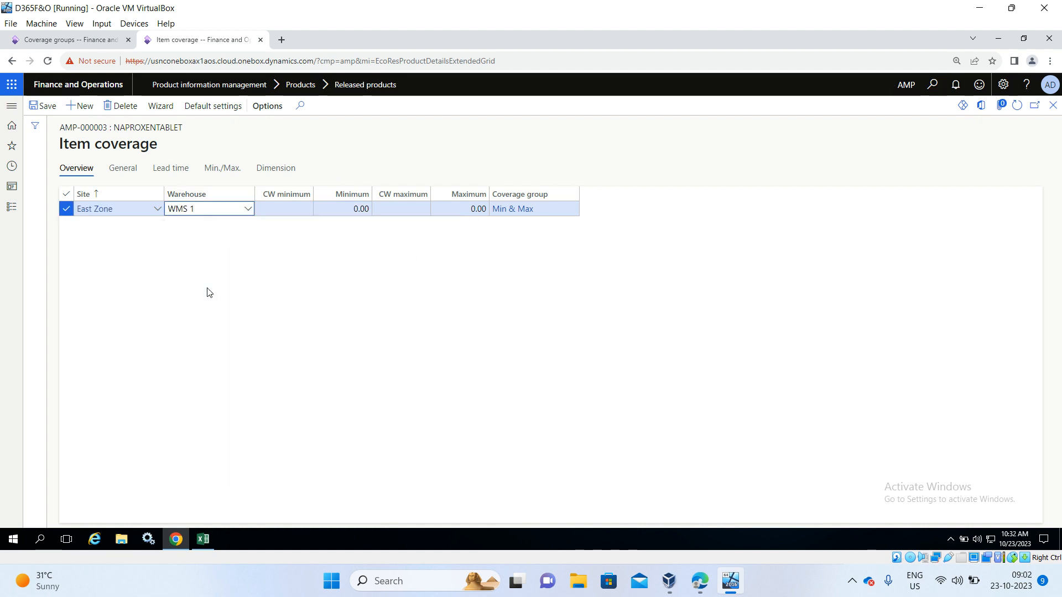
left_click(370, 210)
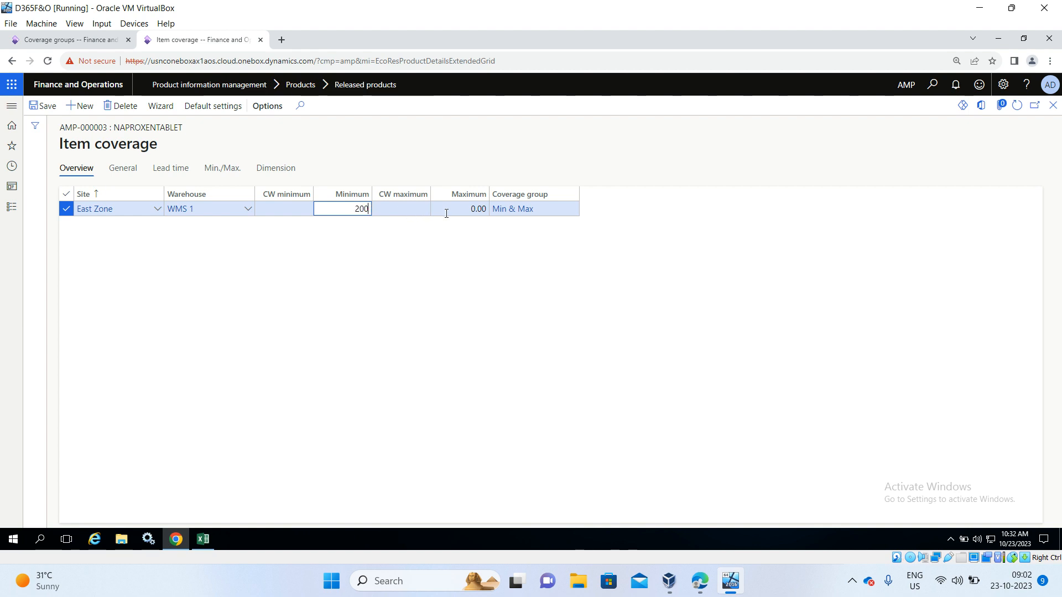
left_click(485, 213)
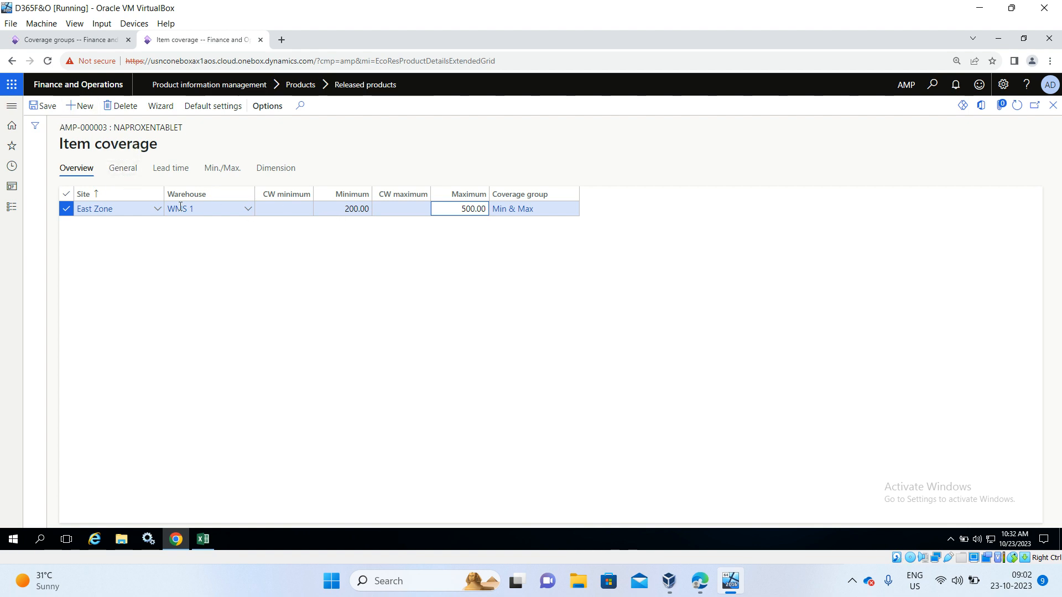
- Try changing the coverage line's planned order type to Transfer, and turn the planned order type override off again
left_click(123, 169)
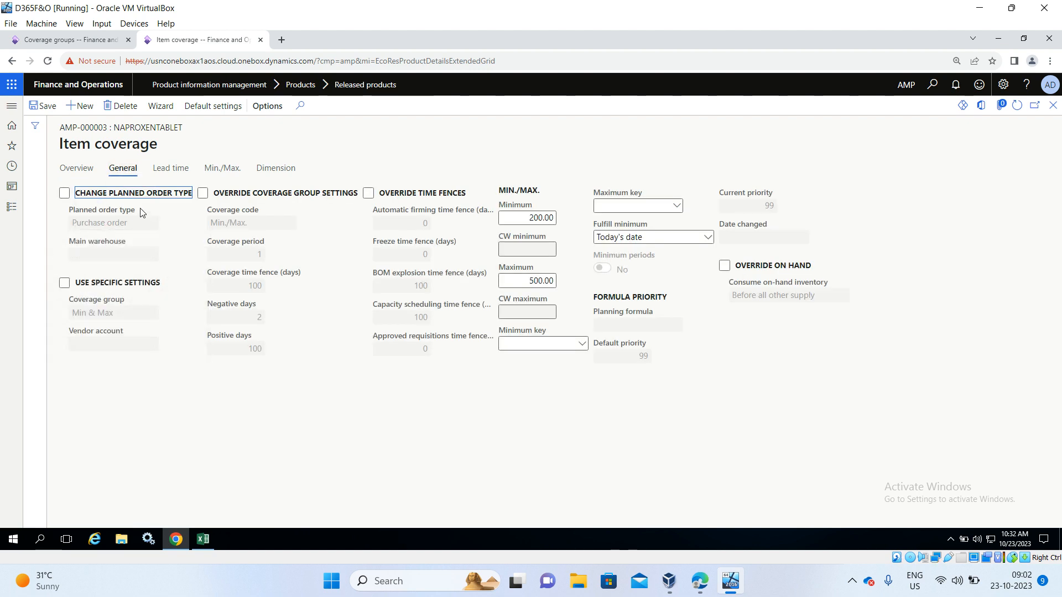
mouse_move(117, 223)
left_click(64, 193)
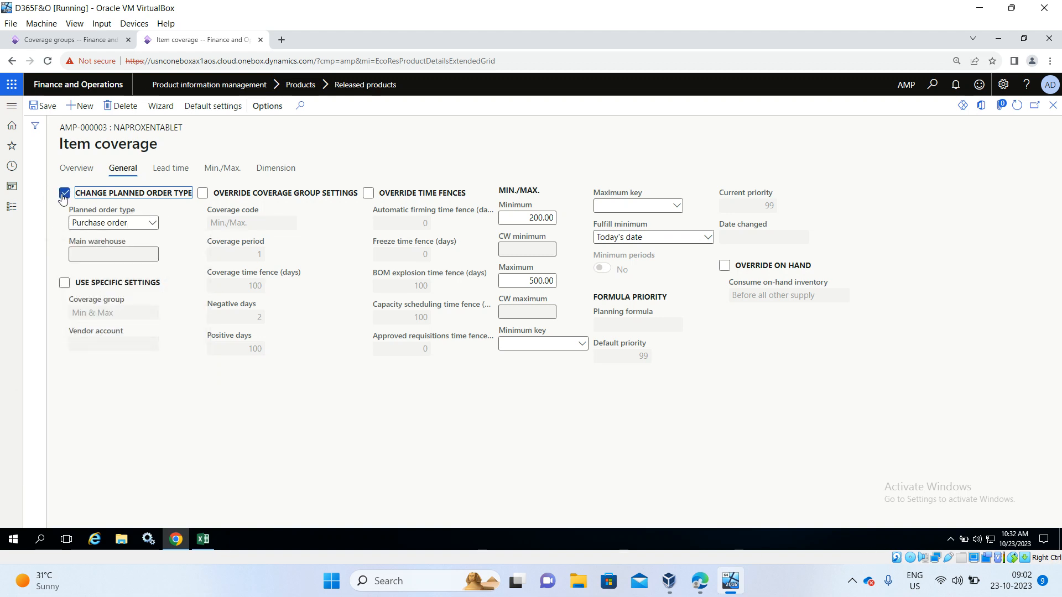
left_click(153, 225)
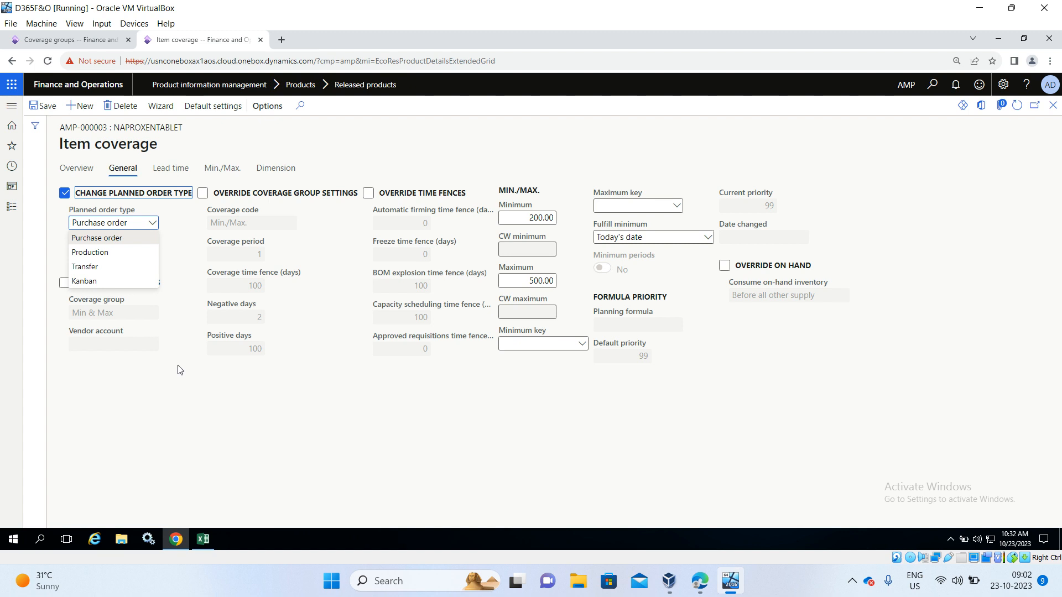
left_click(96, 268)
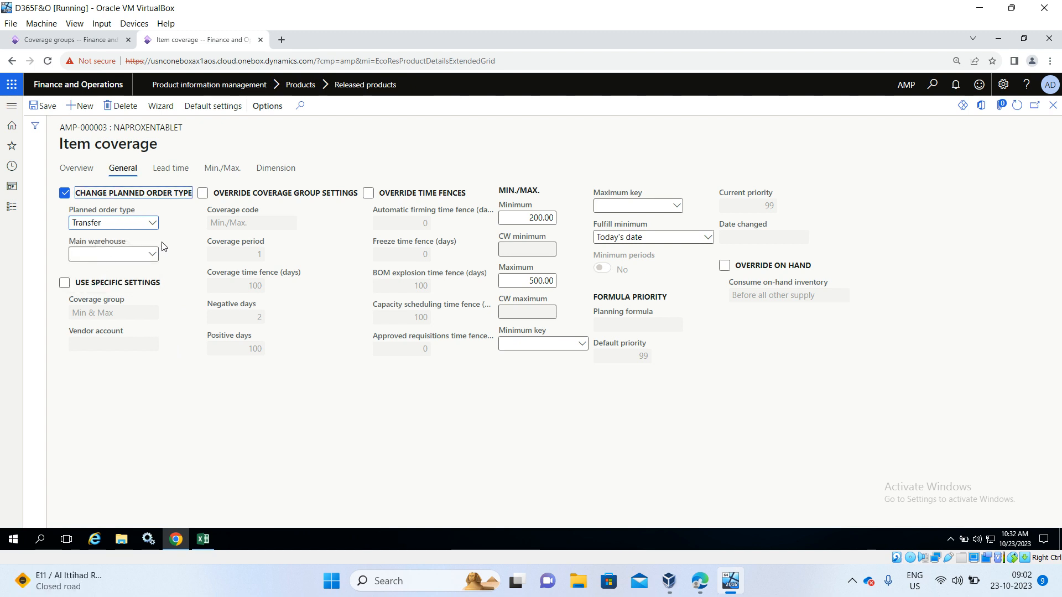
left_click(153, 223)
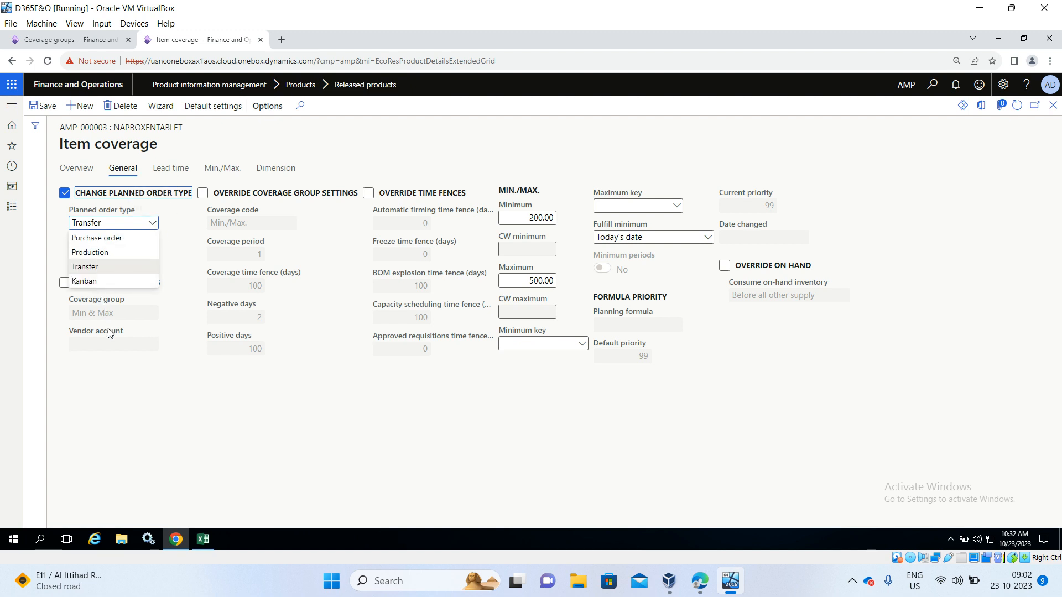
left_click(64, 195)
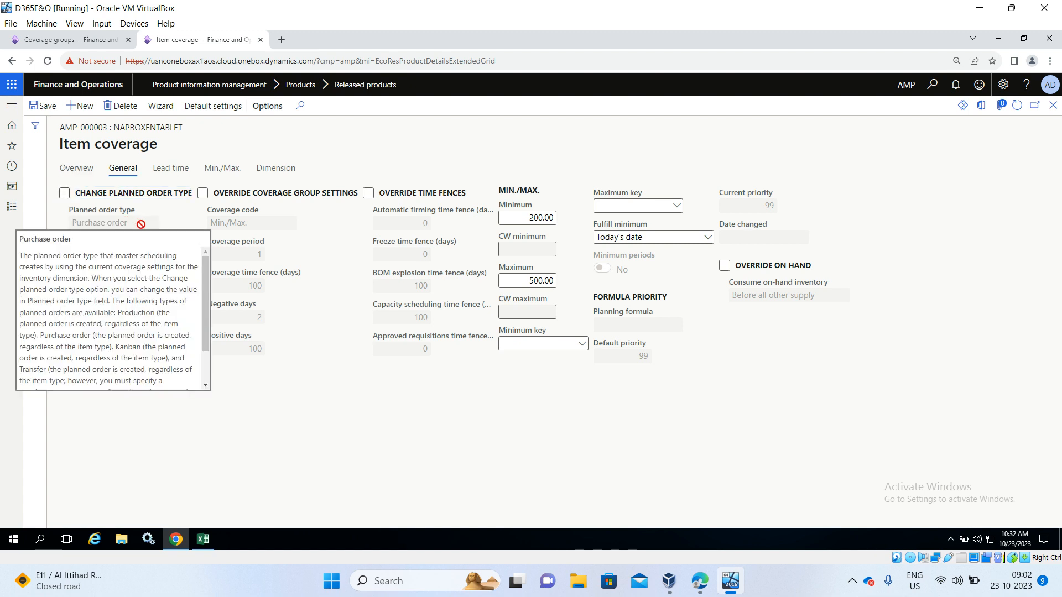
- Enable the purchase lead time override on the item coverage line and enter its purchase time
left_click(171, 170)
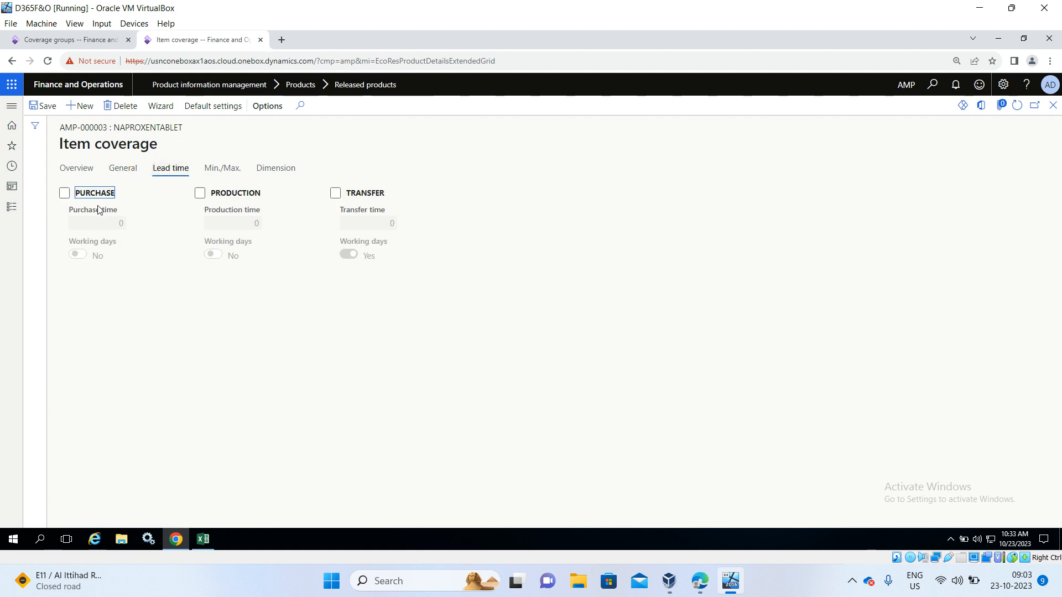
mouse_move(121, 221)
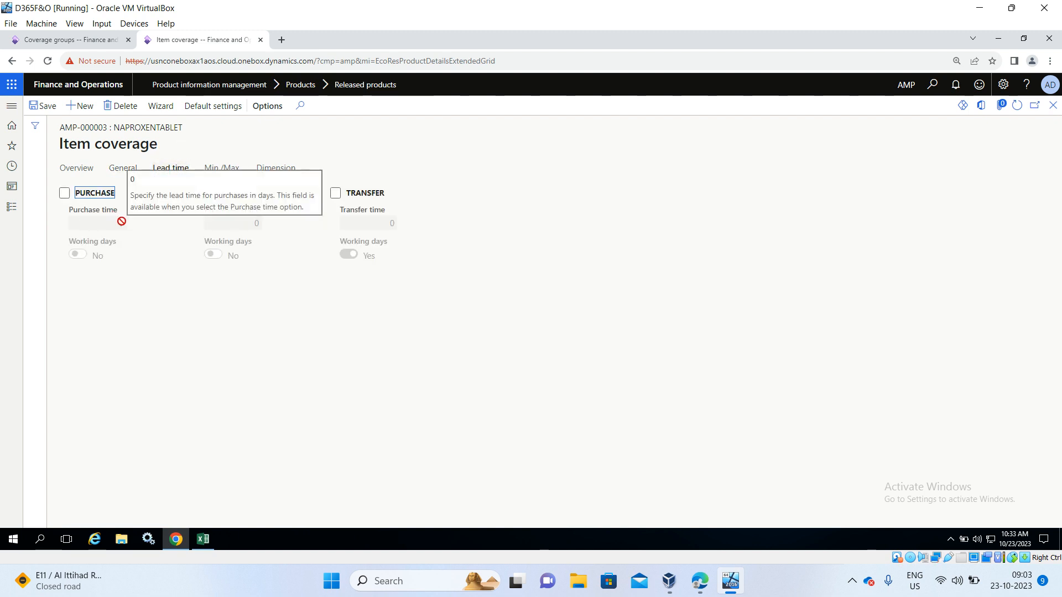
left_click(64, 193)
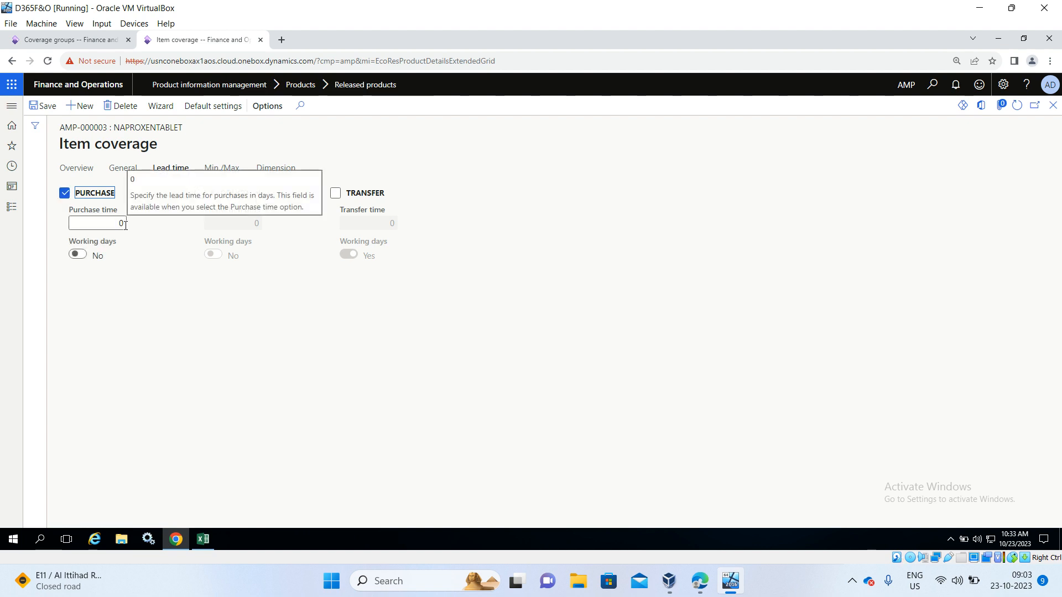
left_click(125, 224)
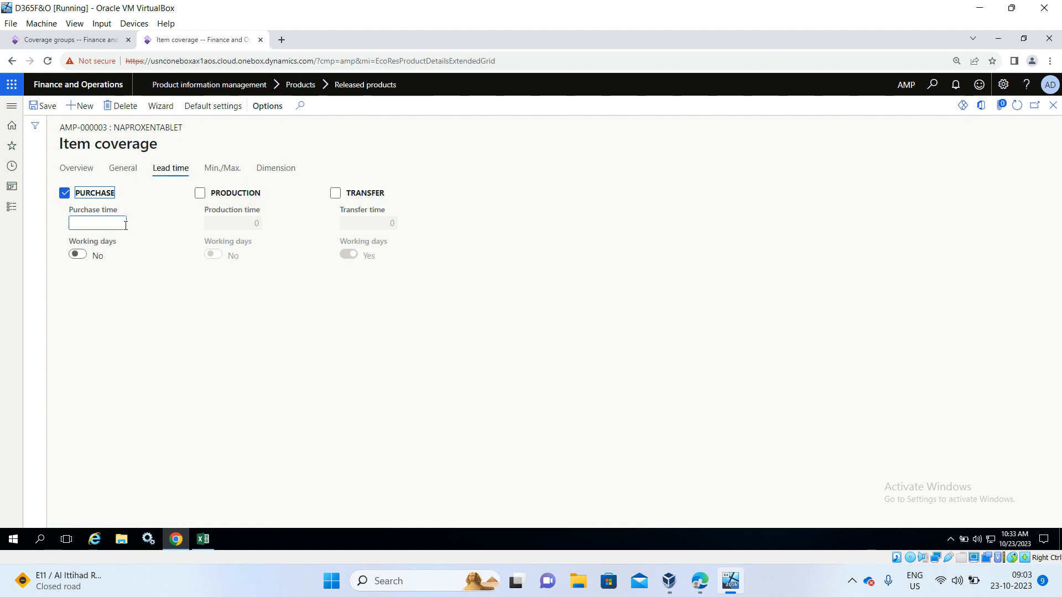
left_click(148, 313)
- Review the coverage line's minimum and maximum on-hand inventory settings and its coverage dimensions
left_click(215, 174)
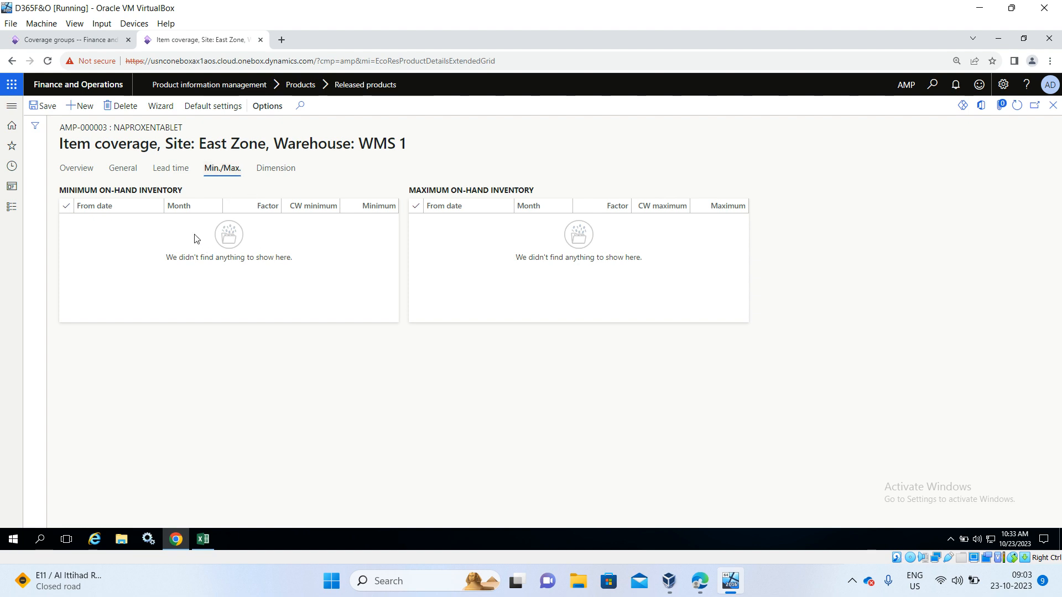
left_click(286, 171)
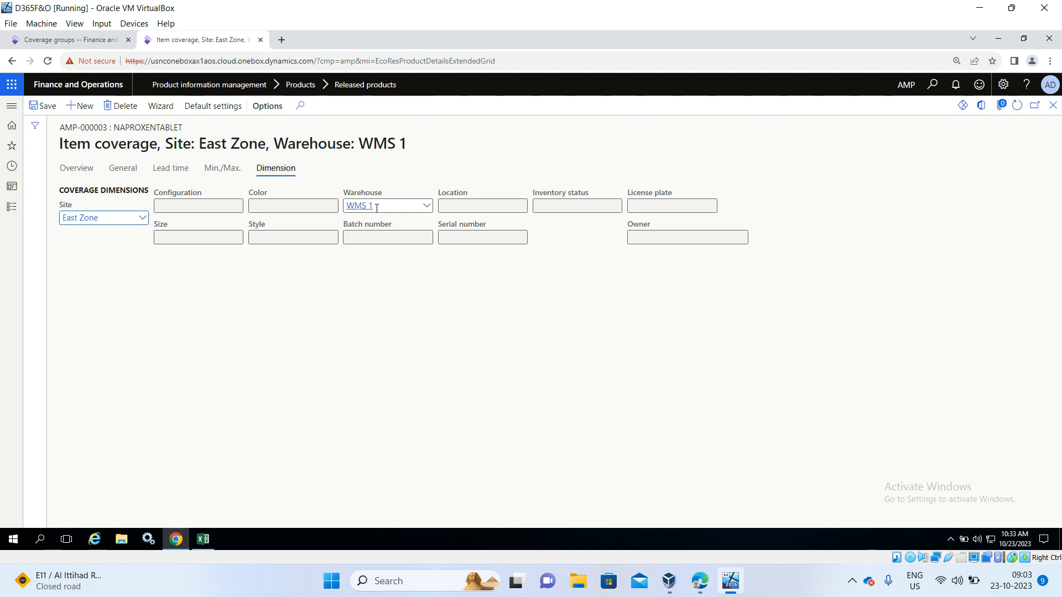
- Return to the item coverage overview and save the East Zone, WMS 1 coverage line
left_click(83, 174)
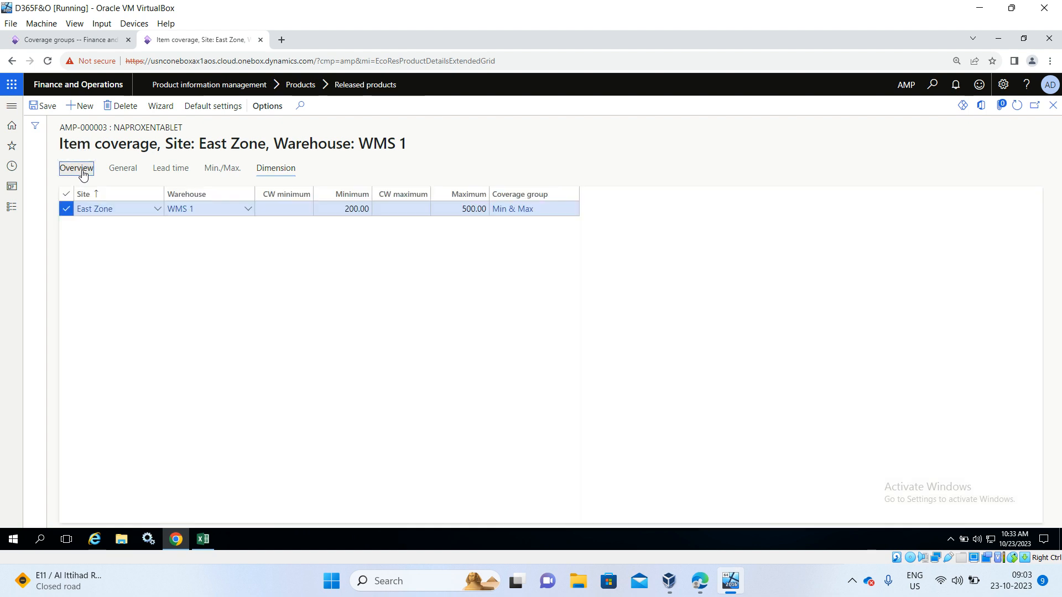
left_click(49, 107)
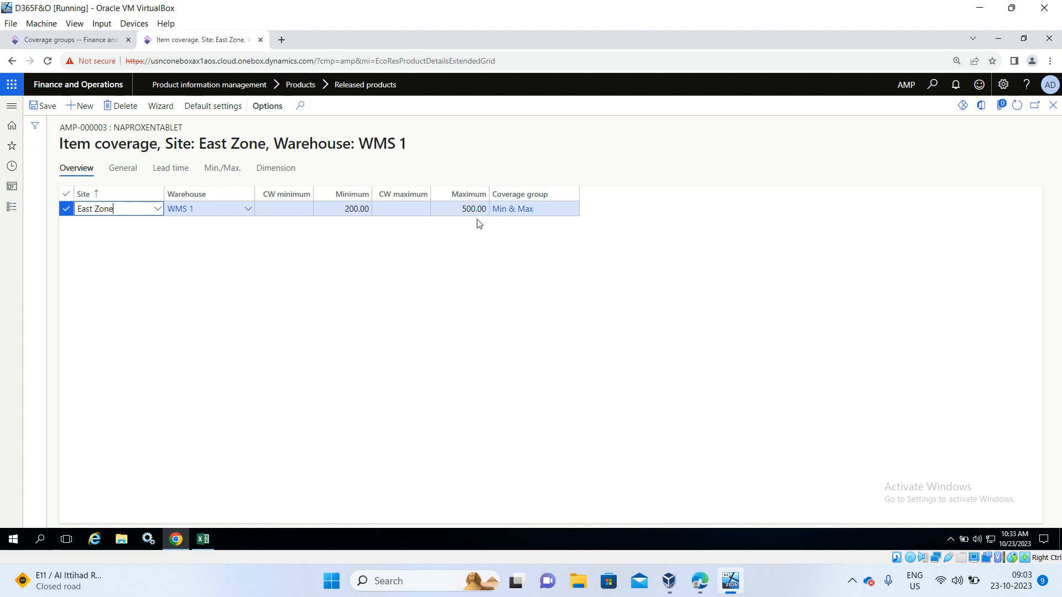
- Open Naproxen Tablet from the released products and check its on-hand inventory in warehouse WMS 1
left_click(13, 209)
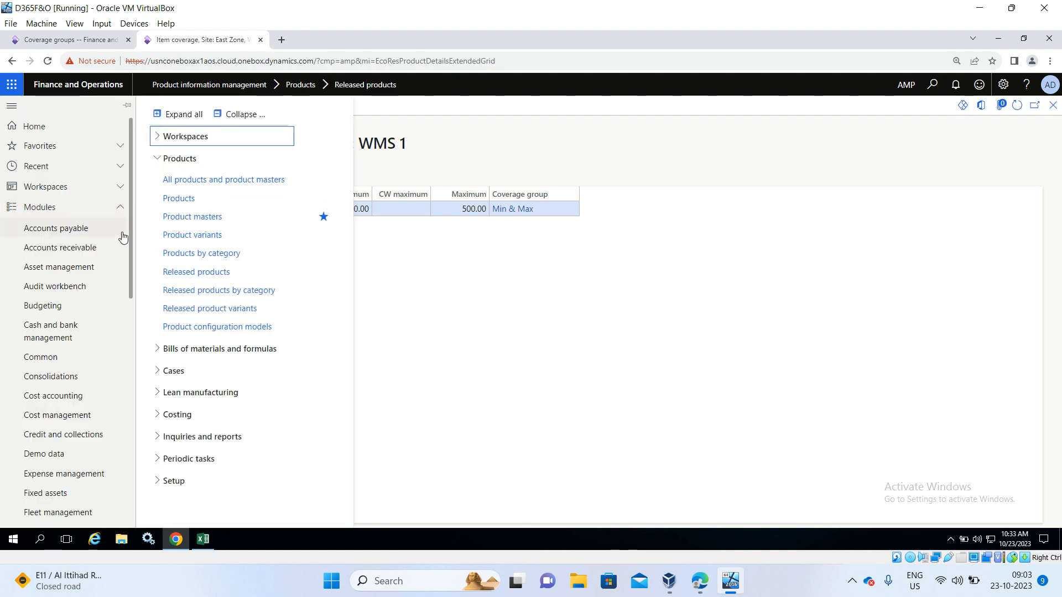
left_click(186, 272)
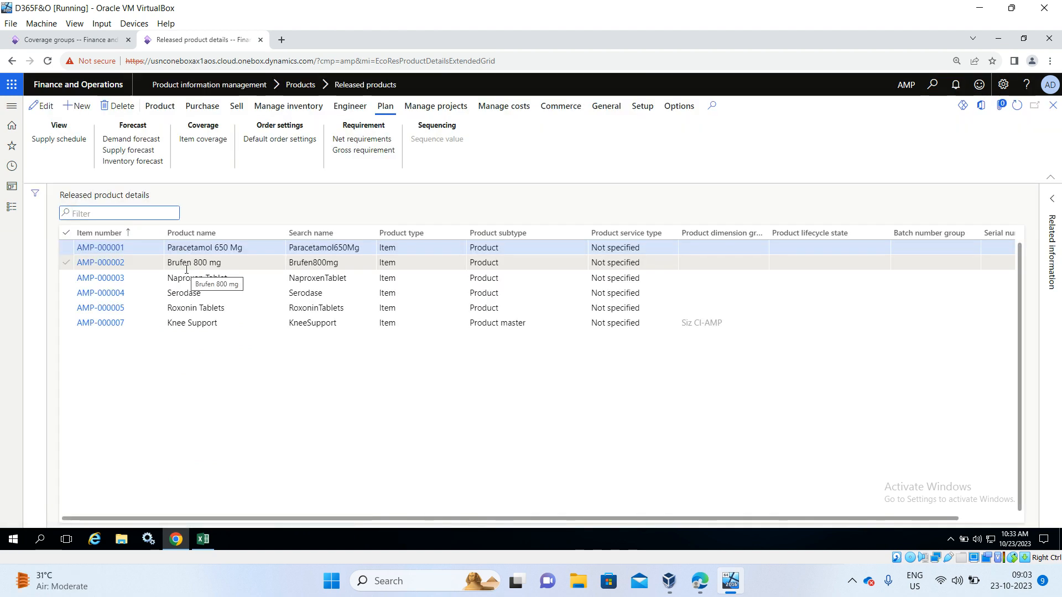
left_click(116, 278)
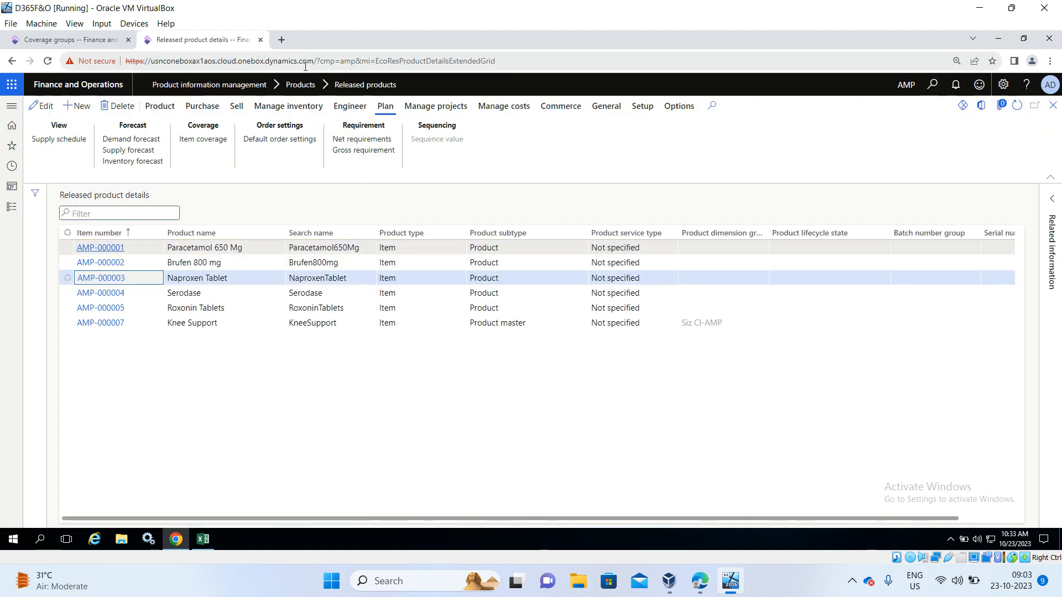
left_click(289, 108)
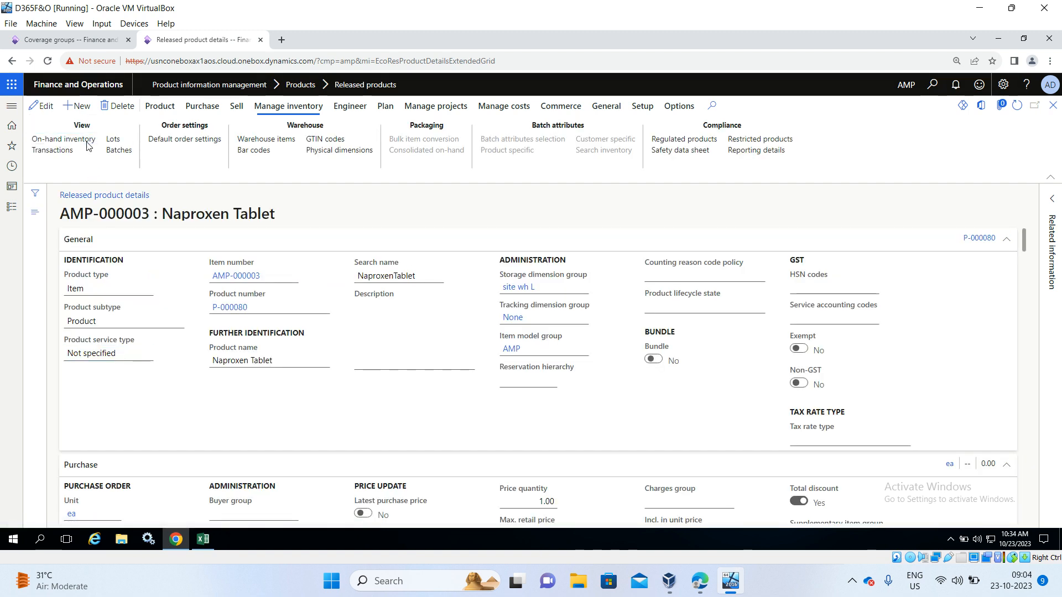
left_click(87, 143)
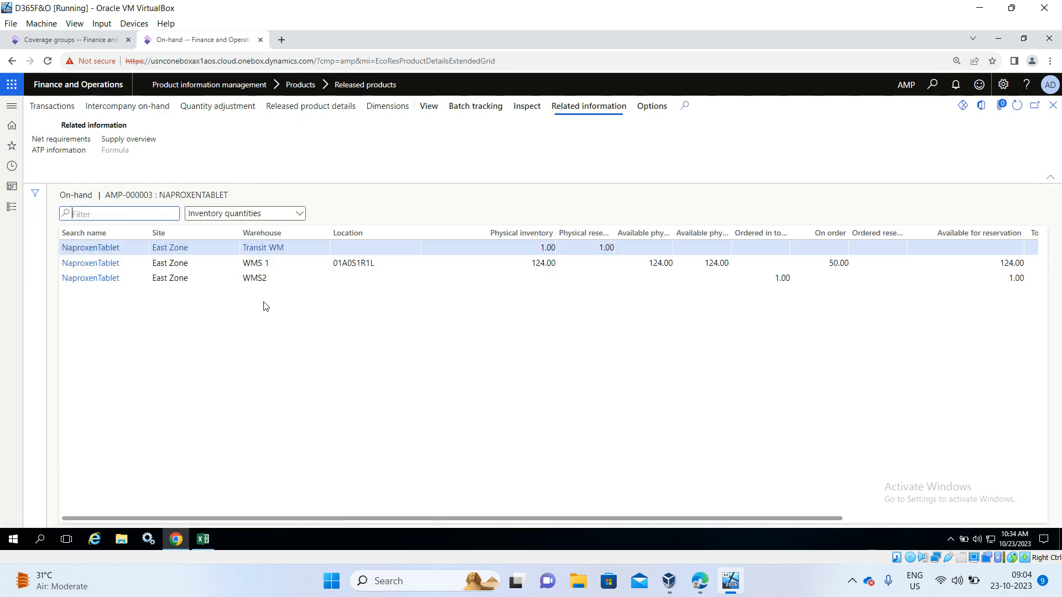
left_click(341, 261)
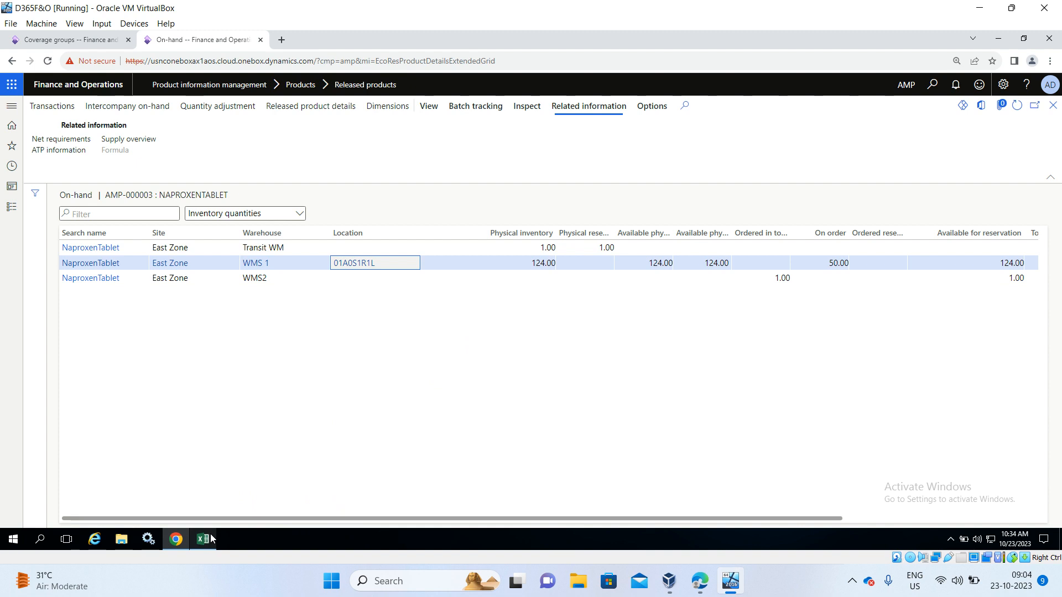
- Switch to the Master Planning Set Up sheet in Excel and enter "Min---200" in C12 and "Max--500" in C13
mouse_move(211, 538)
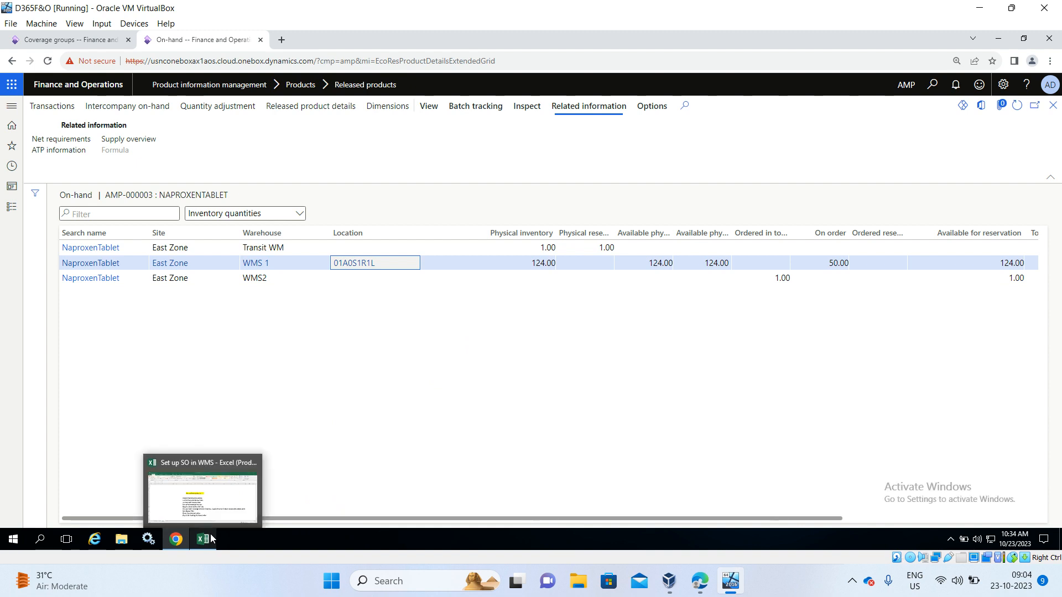
left_click(211, 538)
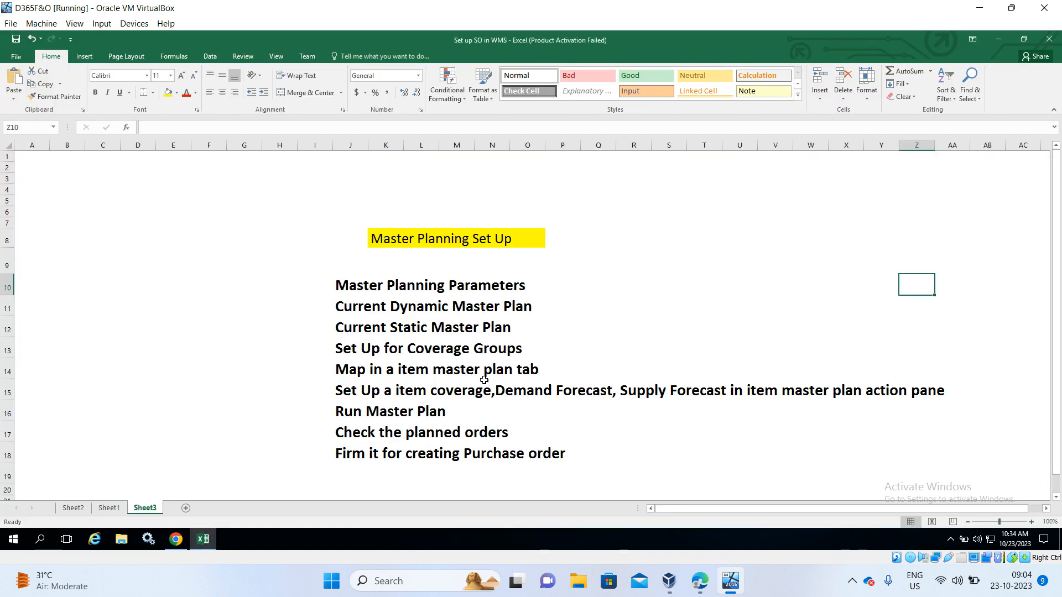
left_click(93, 334)
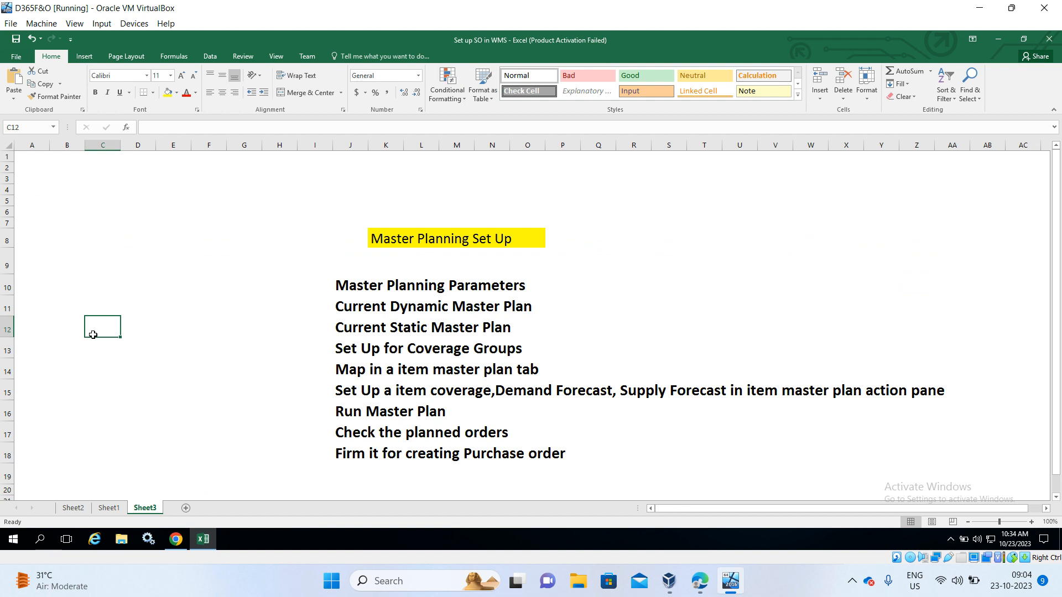
type("Min-")
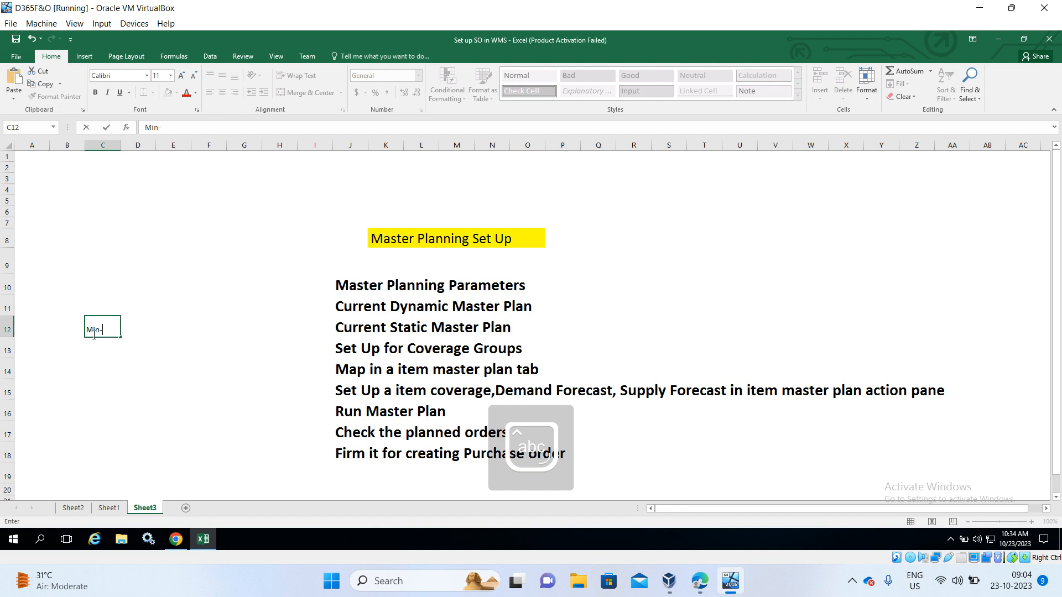
type("--200")
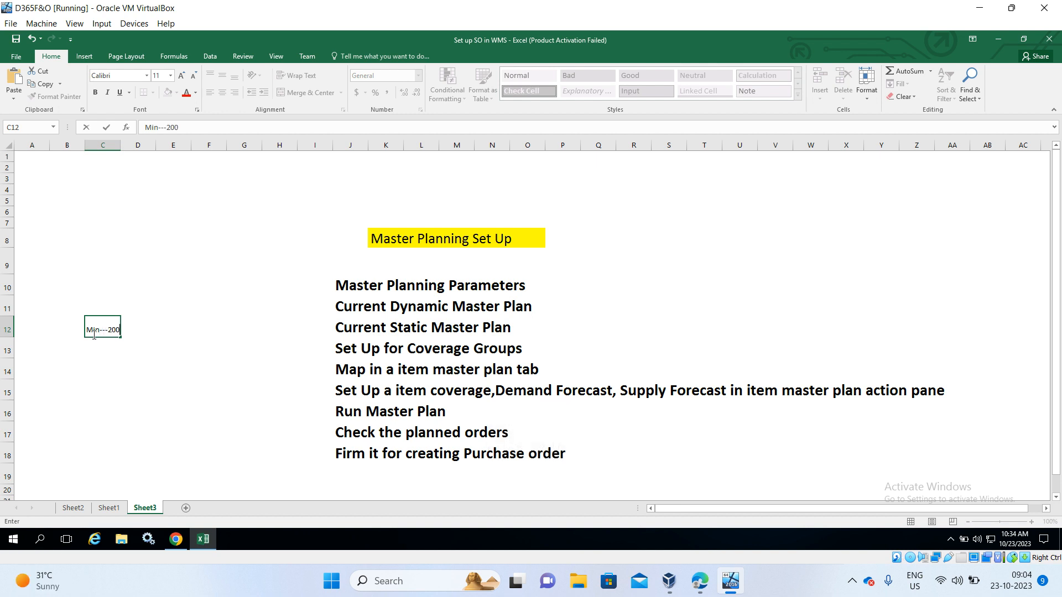
key("Return")
type("M")
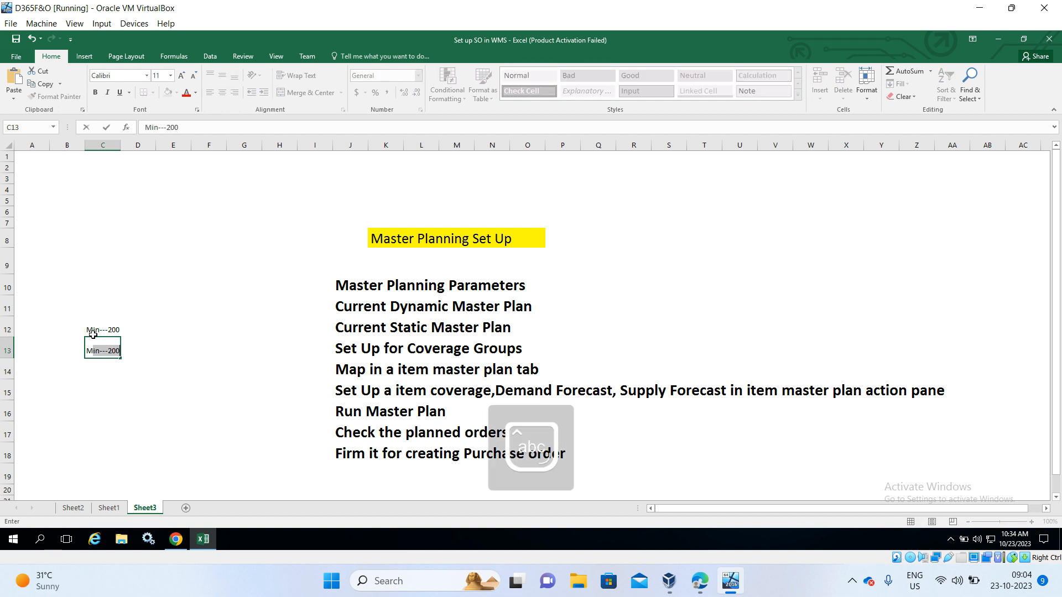
type("ax--5")
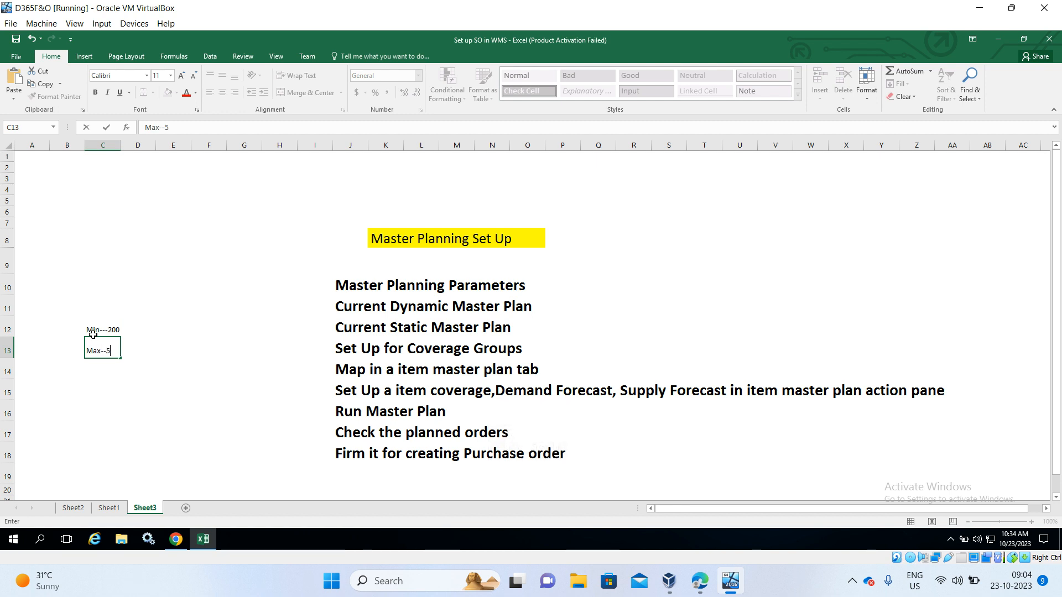
type("00")
key("Return")
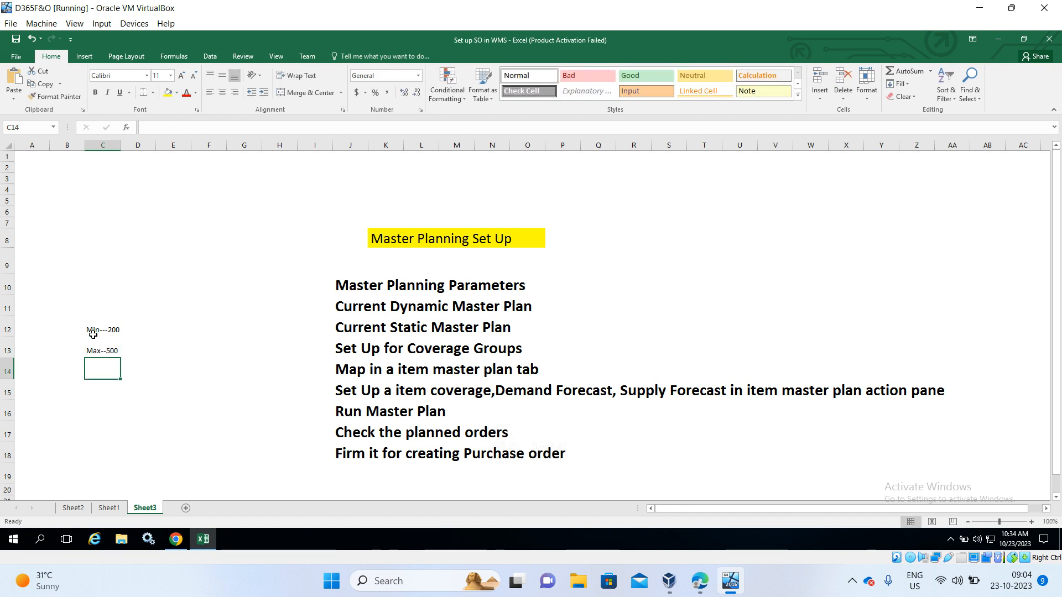
- Enter "Order--376" in C14, consulting the WMS 1 on-hand quantity in Dynamics 365 for the figure
type("Order--")
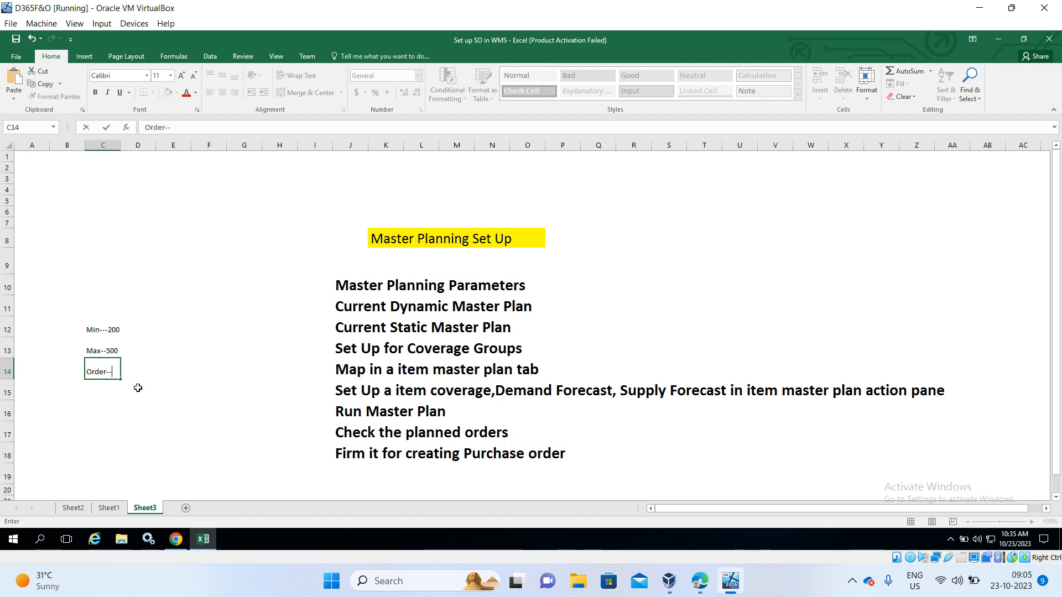
key("alt+Tab")
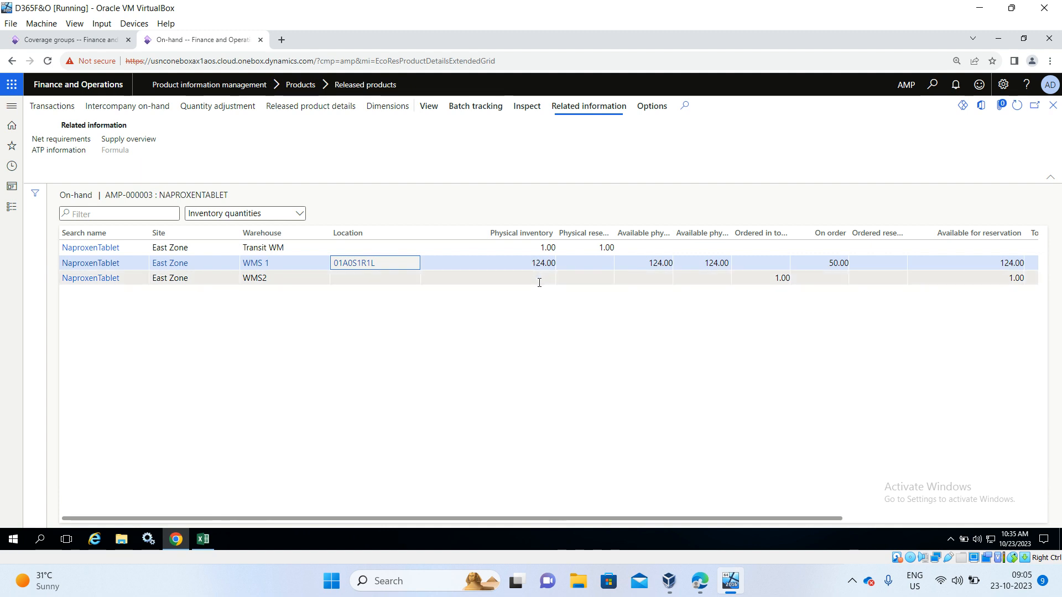
key("alt+Tab")
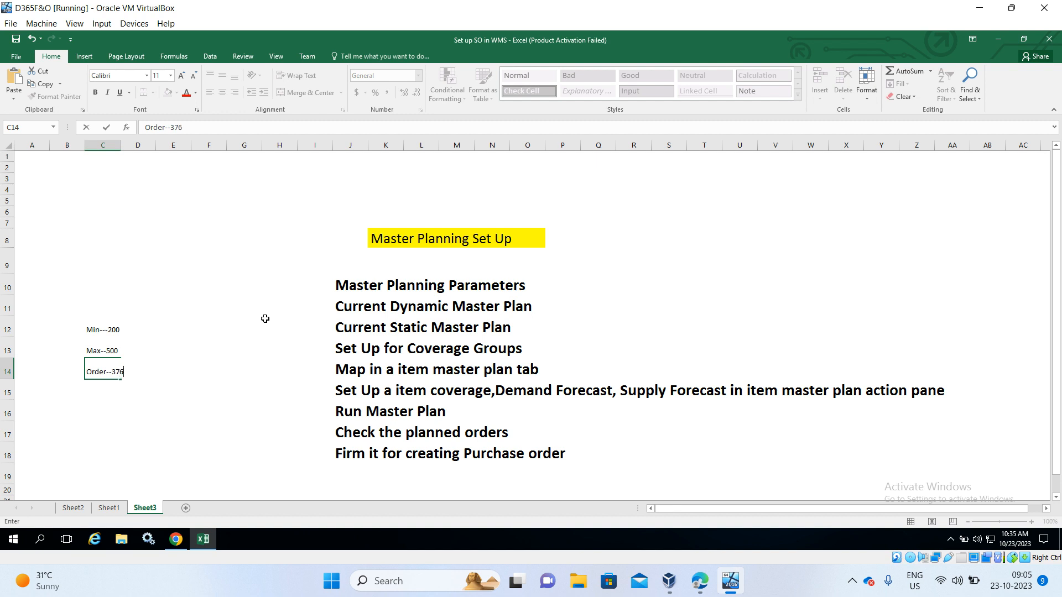
left_click(223, 386)
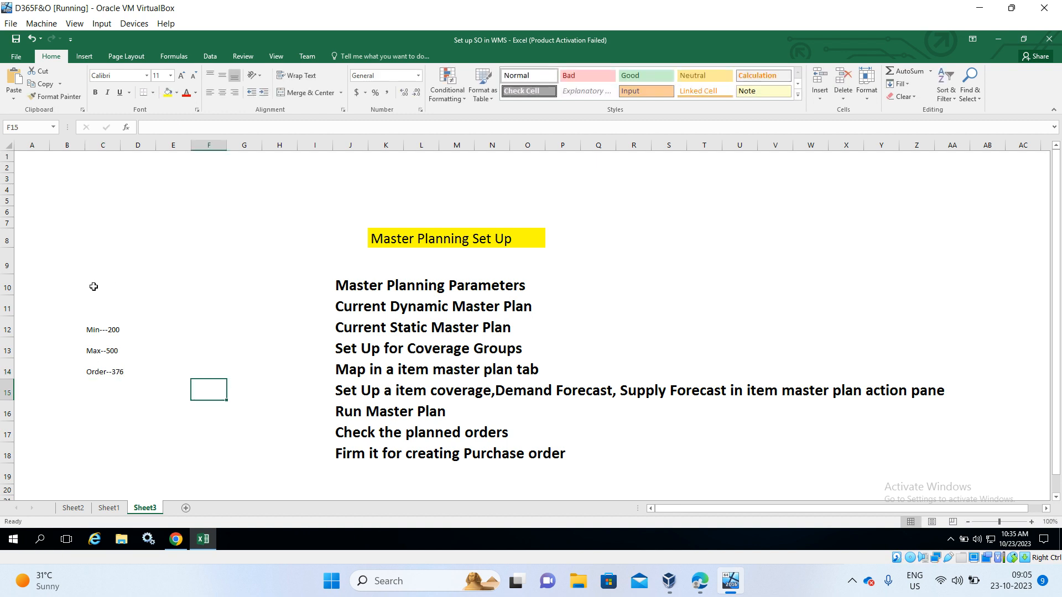
- Enlarge the font of the Min, Max and Order notes in C12:C14 by four size increments
left_click_drag(90, 326, 124, 387)
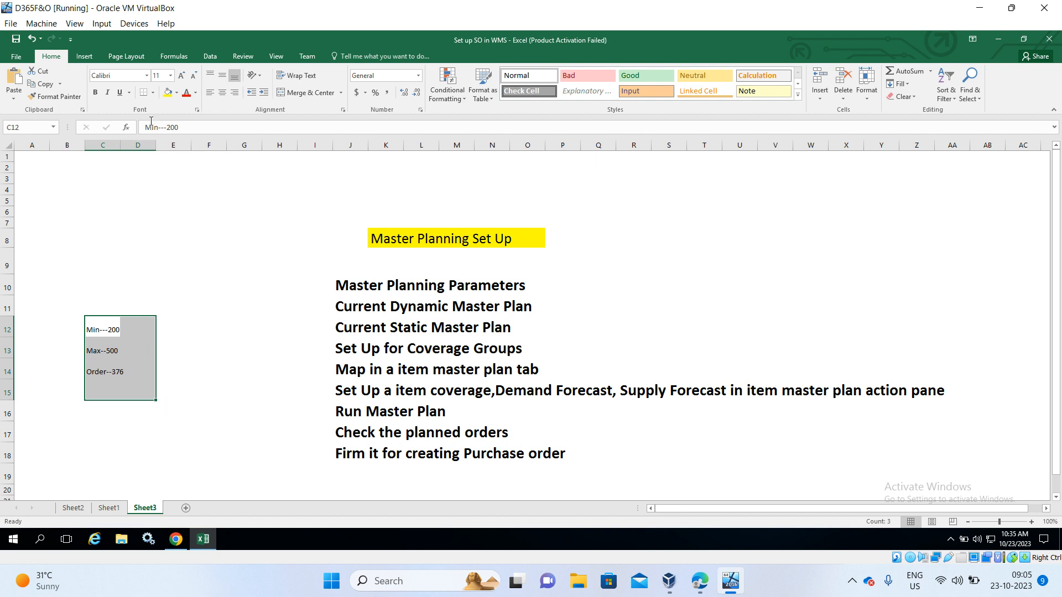
left_click(182, 75)
left_click(182, 76)
left_click(182, 76)
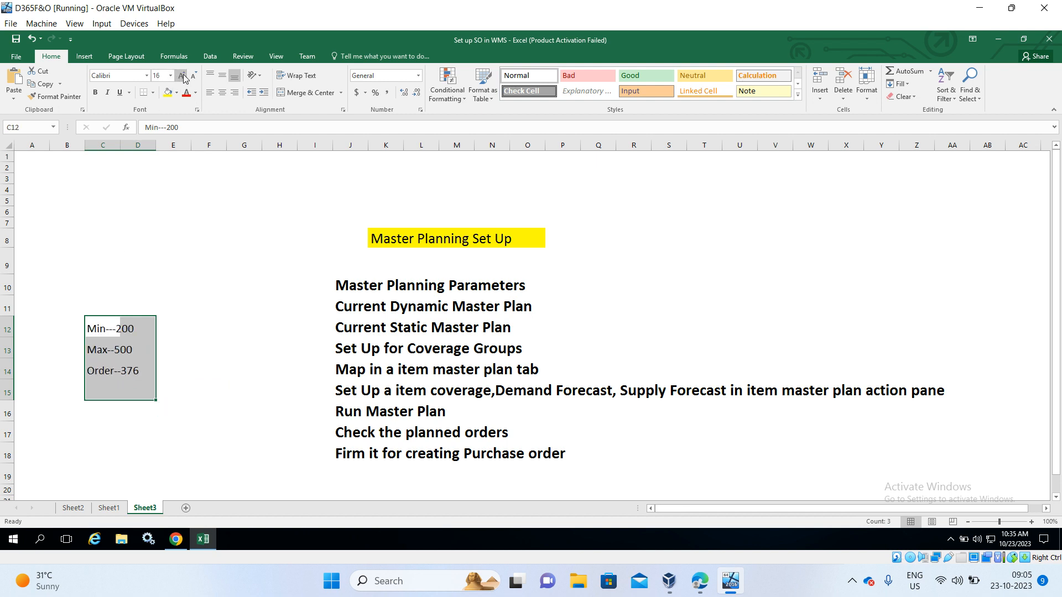
left_click(182, 75)
left_click(838, 261)
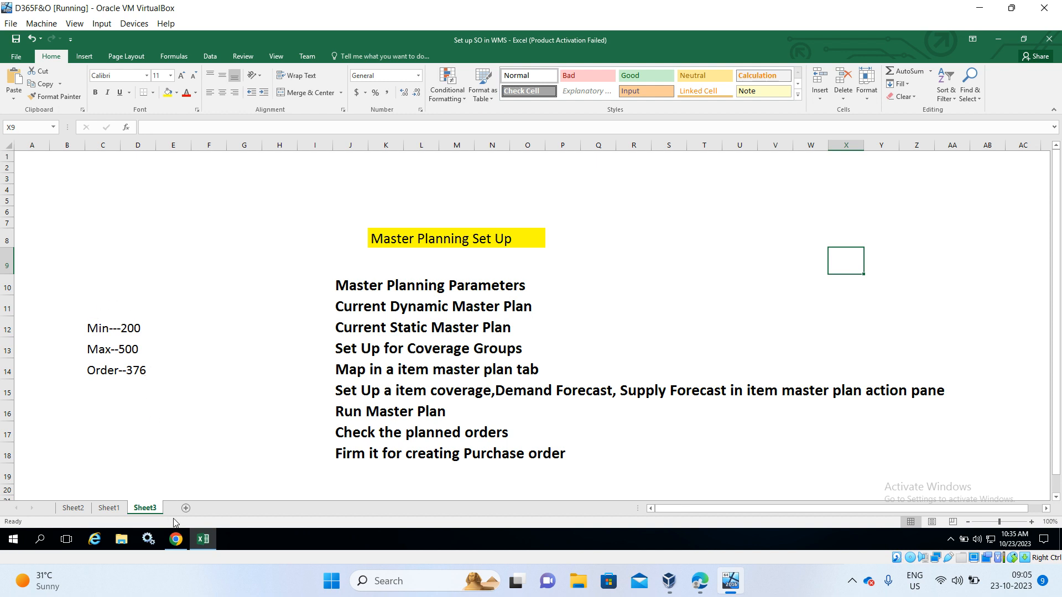
- Compare the Naproxen Tablet on-hand list in Dynamics 365 with the Min, Max and Order notes in Excel
mouse_move(176, 539)
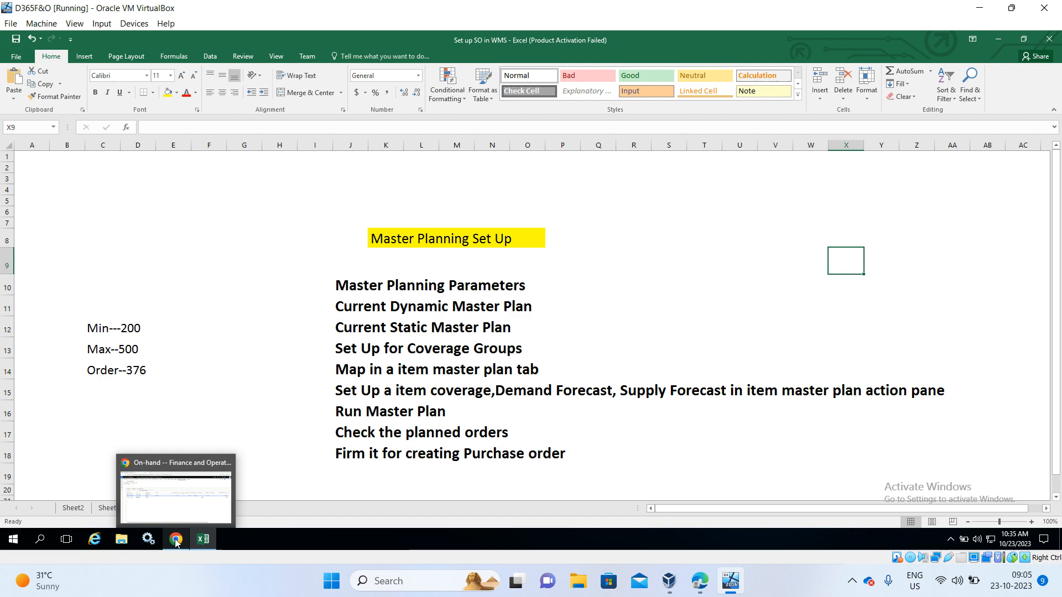
left_click(167, 485)
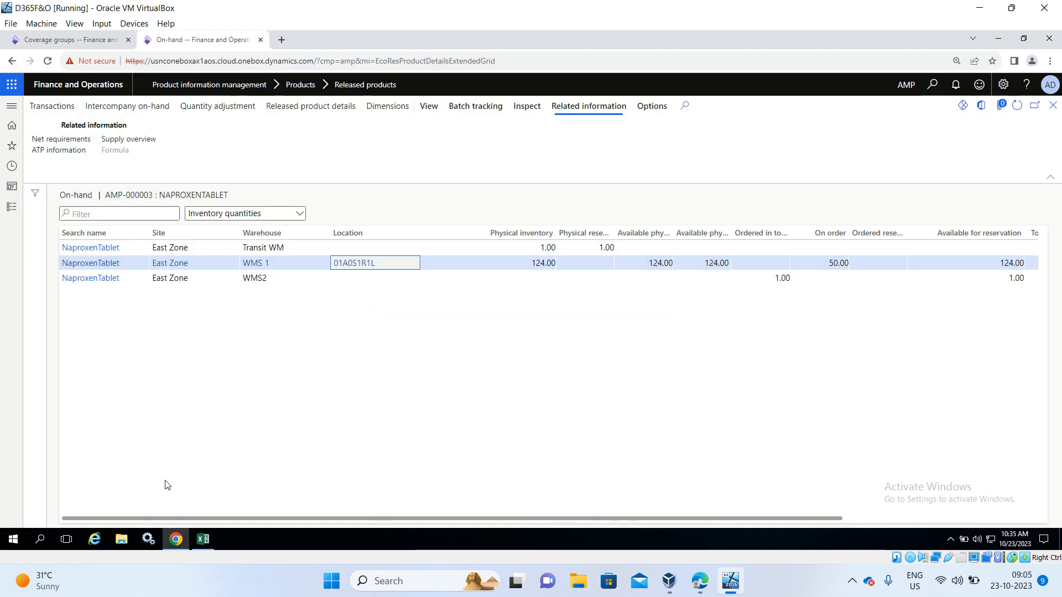
left_click(202, 542)
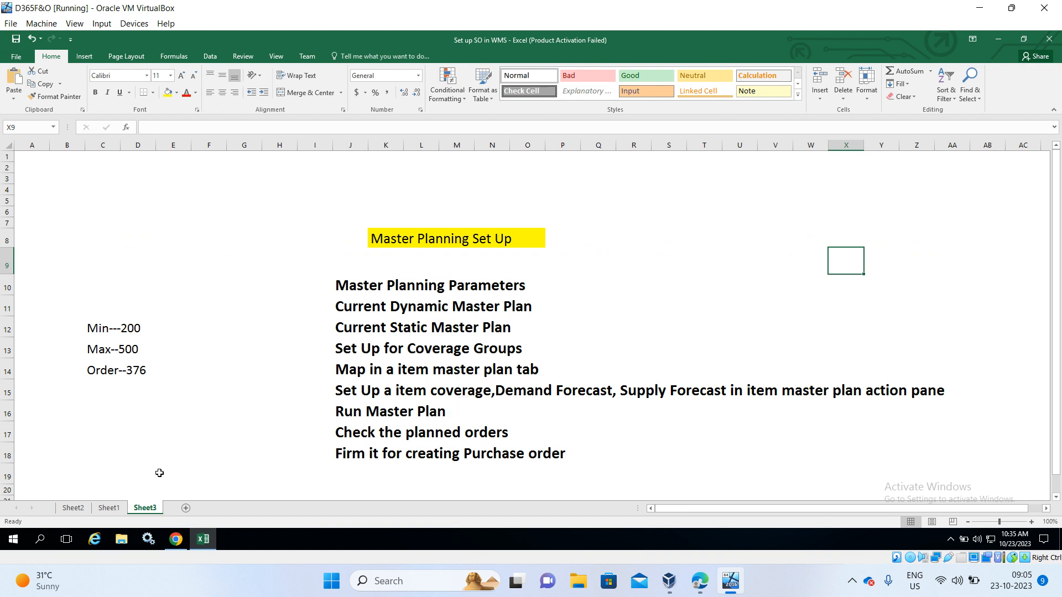
mouse_move(175, 543)
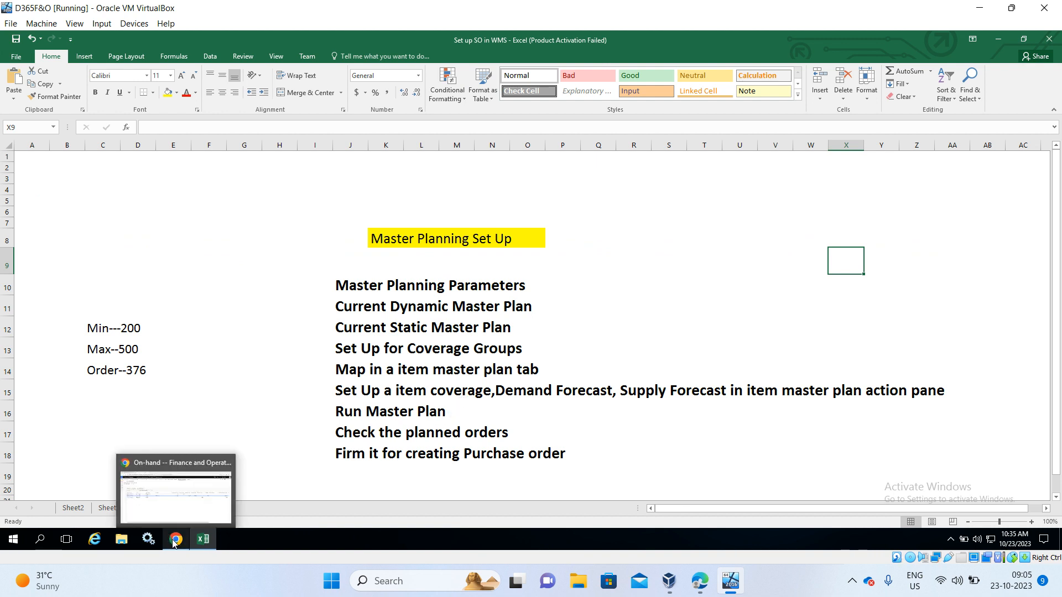
left_click(152, 506)
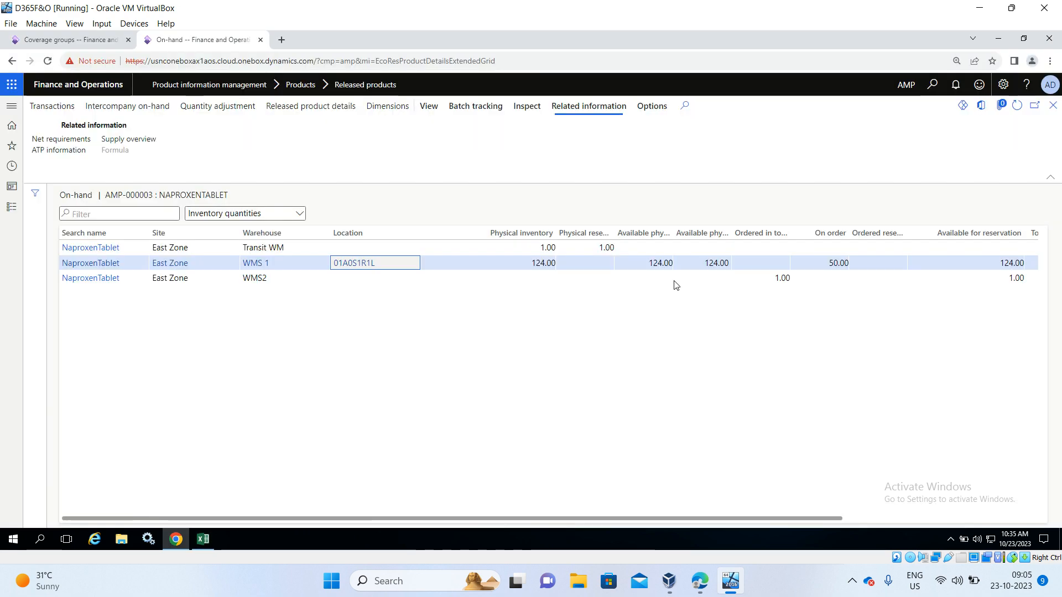
- Close the on-hand list and open the net requirements for Naproxen Tablet
left_click(1053, 106)
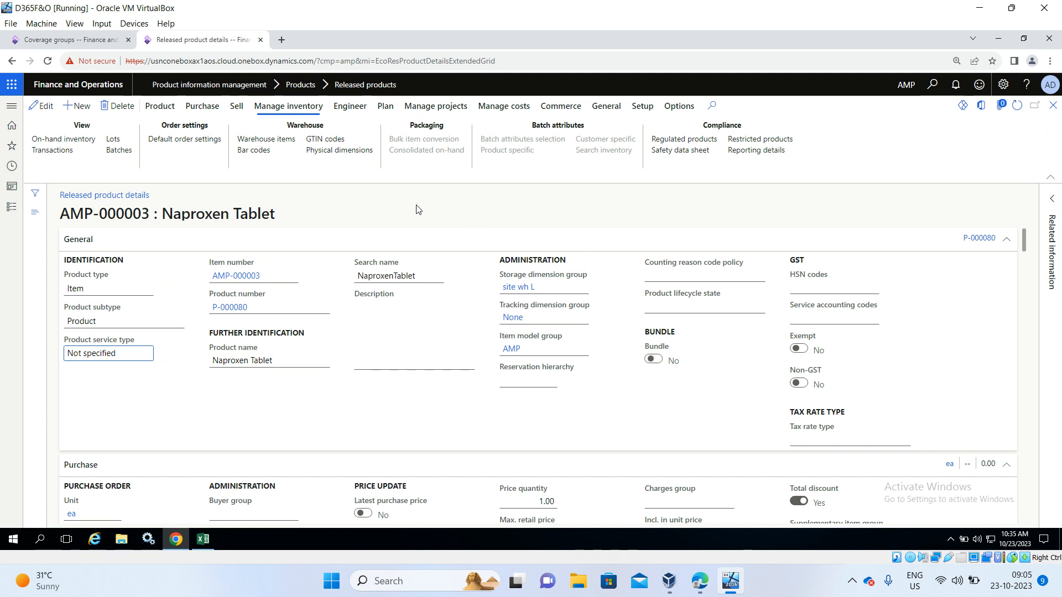
left_click(387, 108)
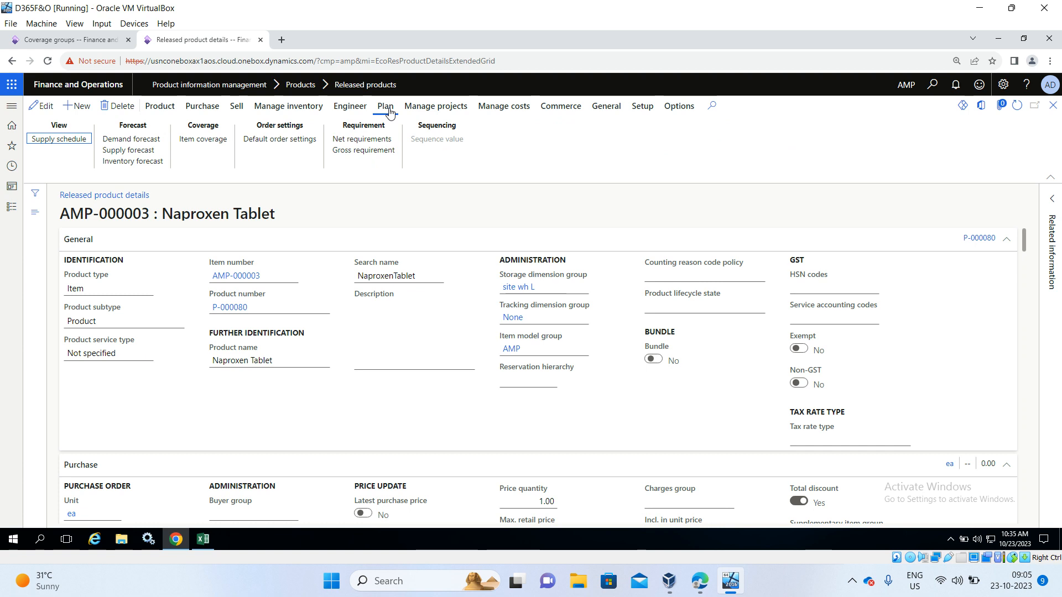
left_click(361, 139)
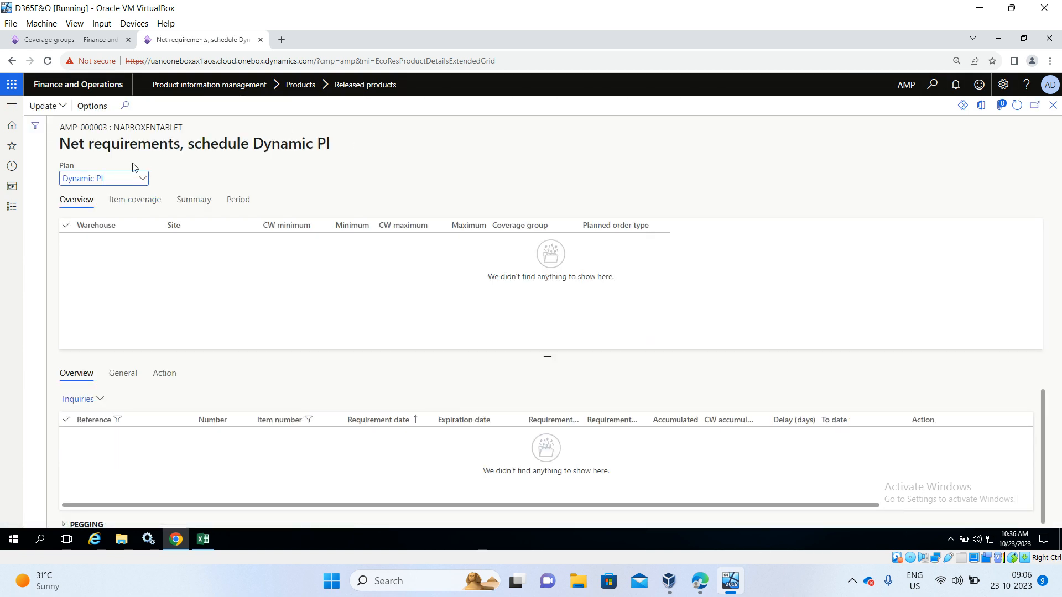
left_click(66, 106)
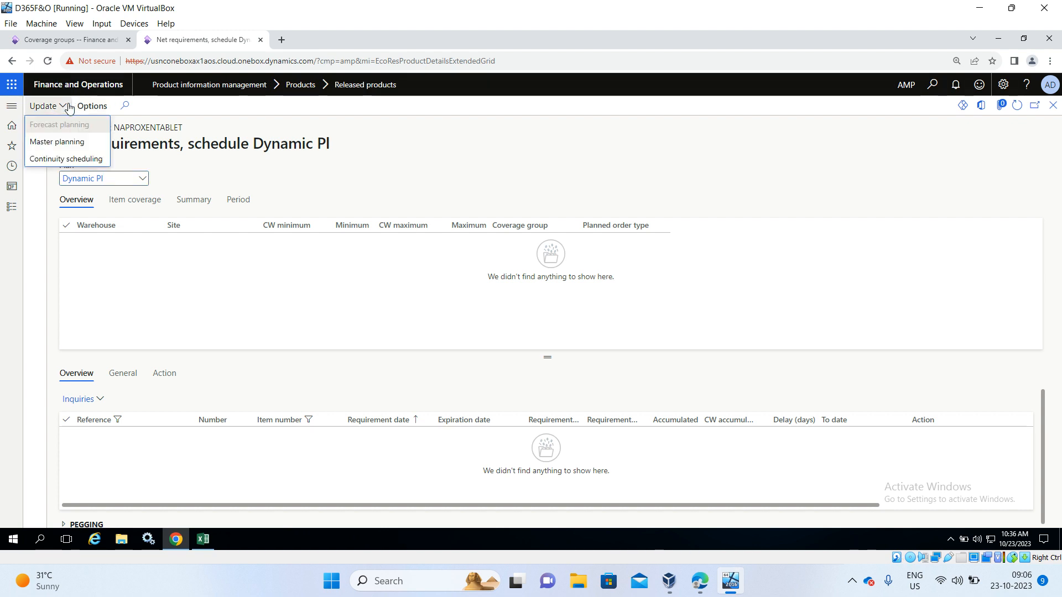
left_click(62, 142)
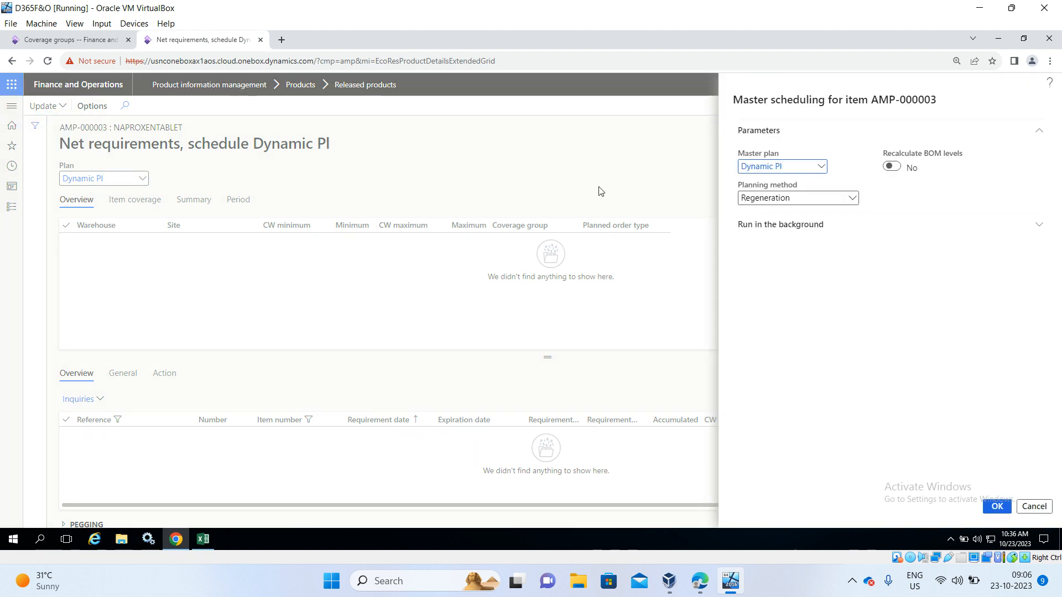
left_click(822, 167)
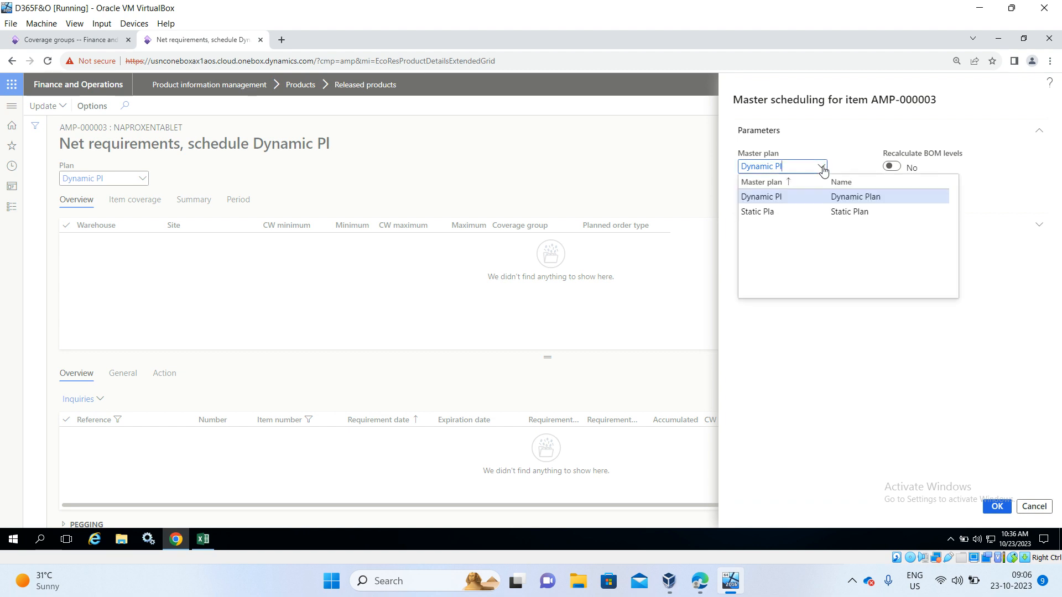
left_click(818, 196)
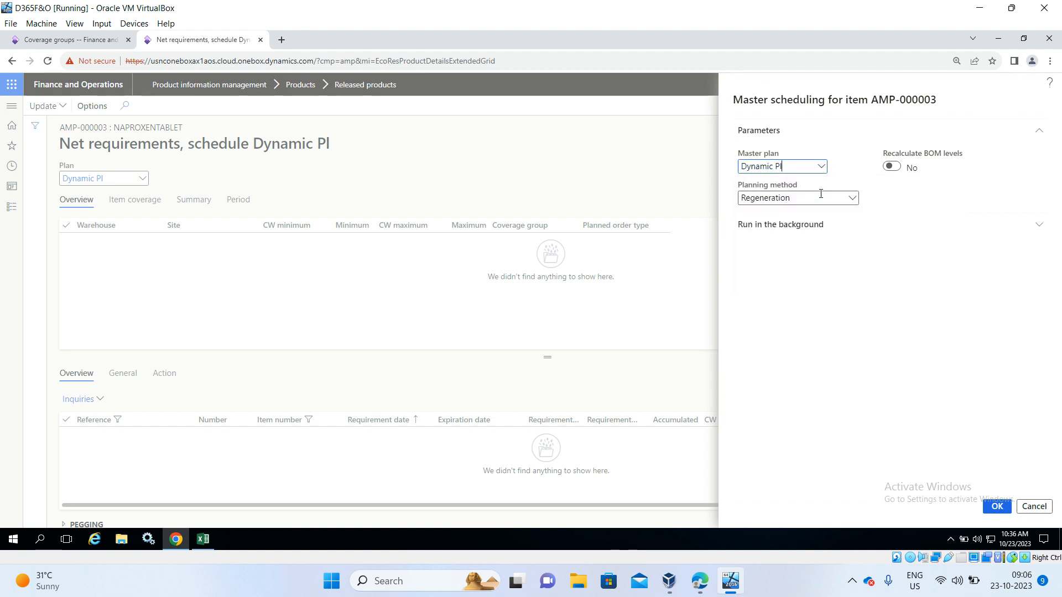
left_click(1033, 506)
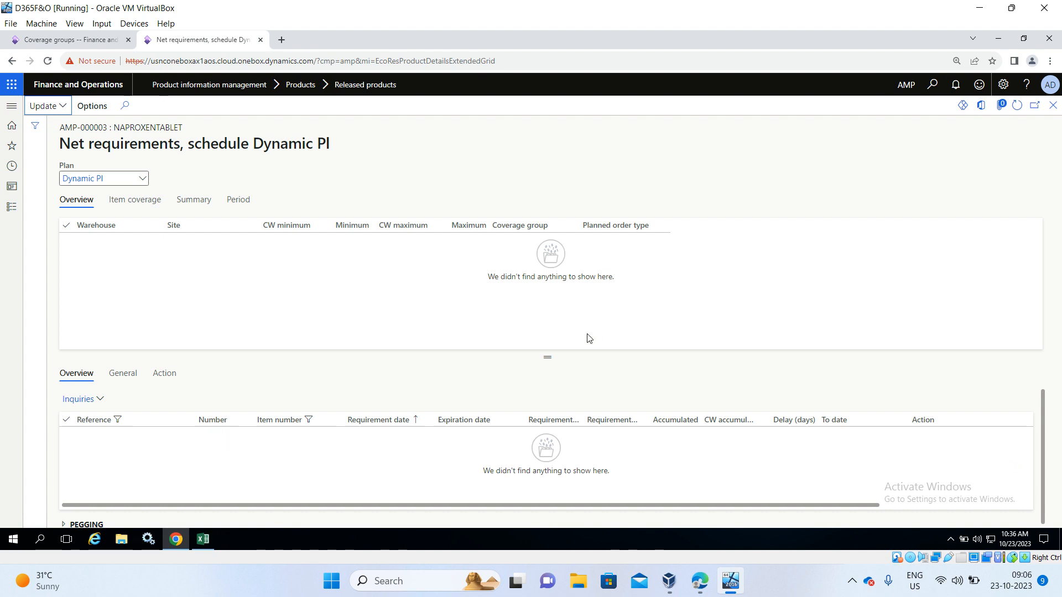
- Open the Master planning workspace and view the parameters of its planning run without starting it
key("alt+F1")
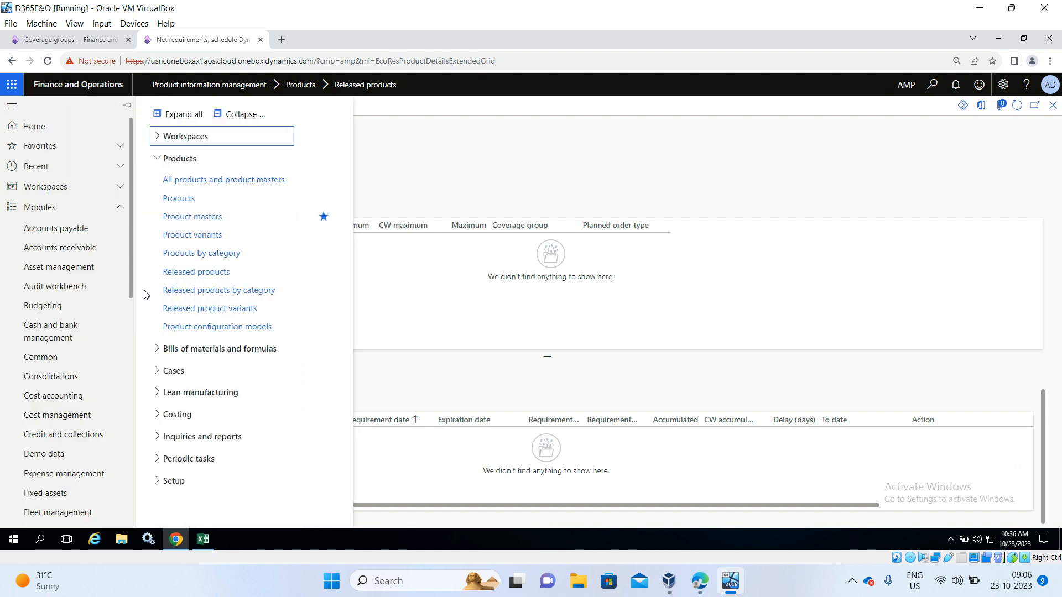
scroll(135, 315, "down", 9)
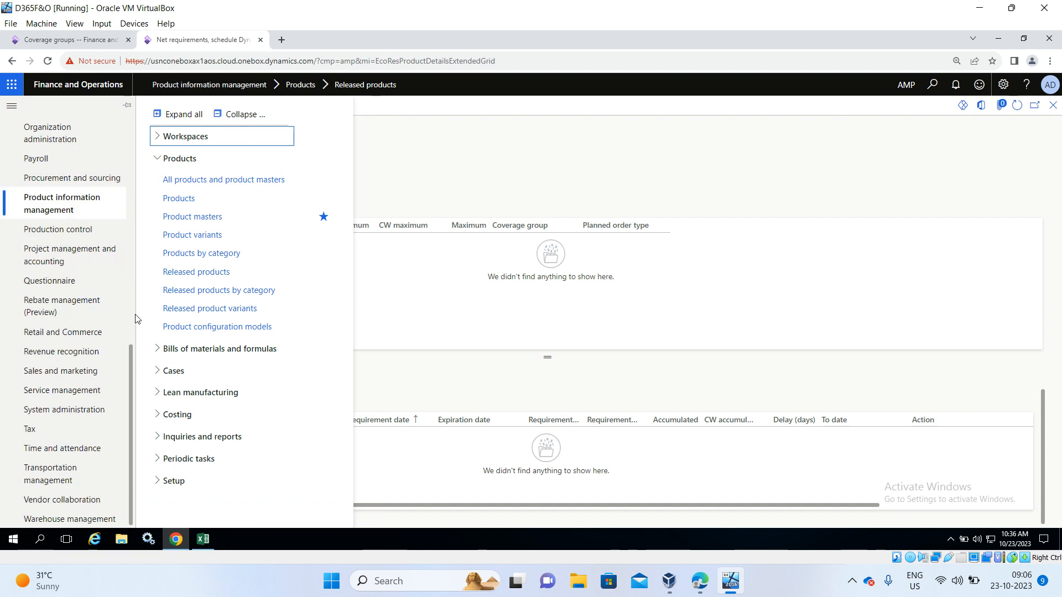
scroll(135, 315, "up", 3)
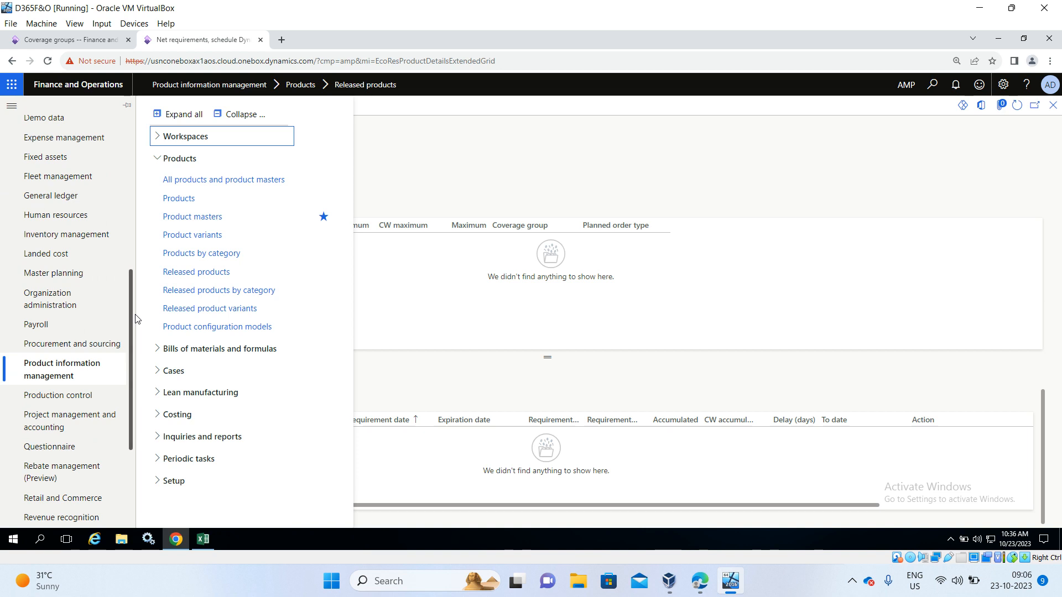
left_click(84, 276)
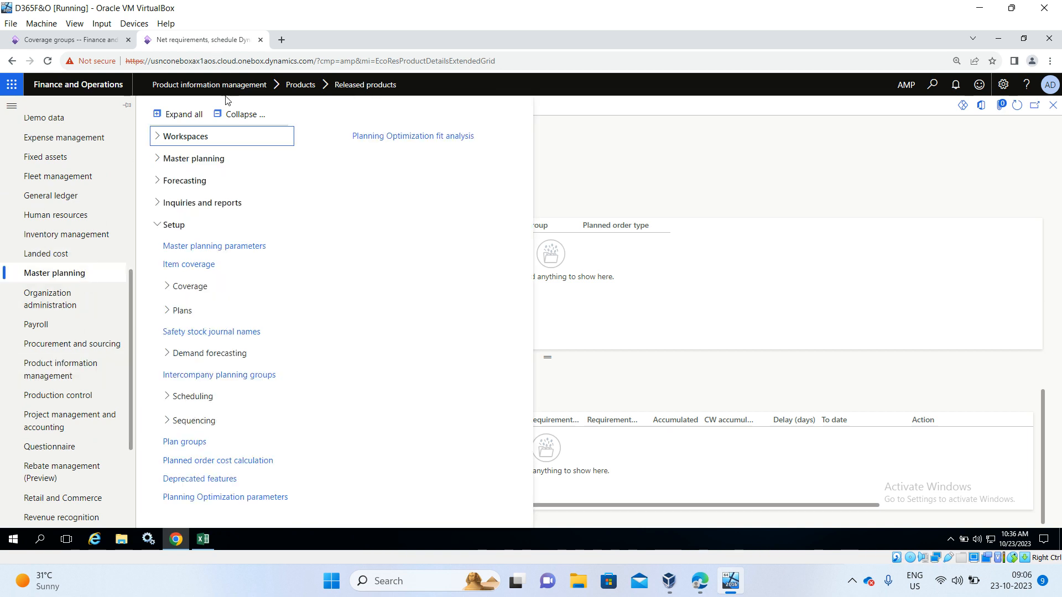
left_click(238, 114)
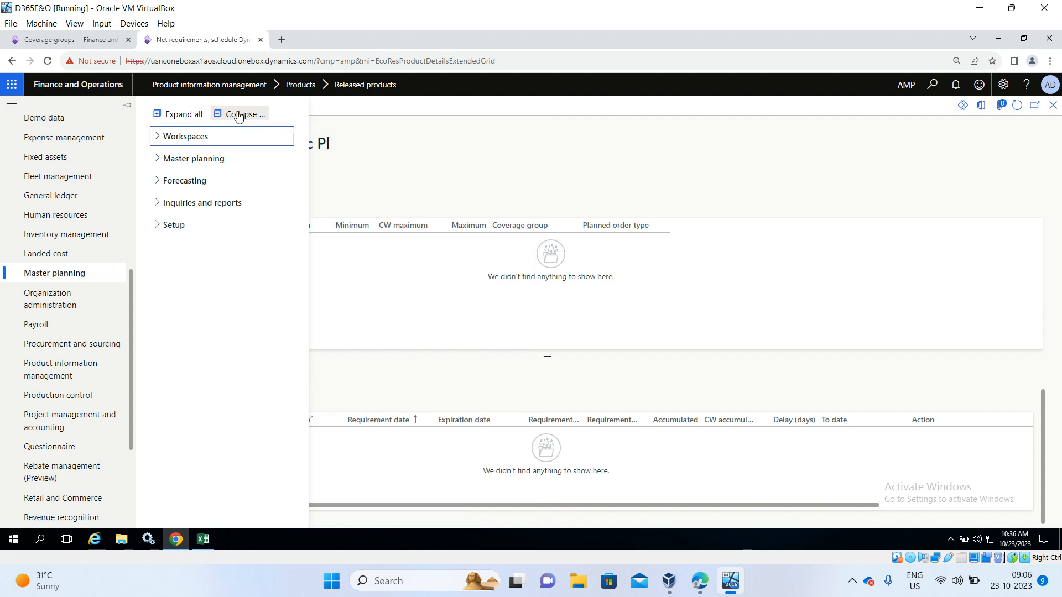
left_click(157, 138)
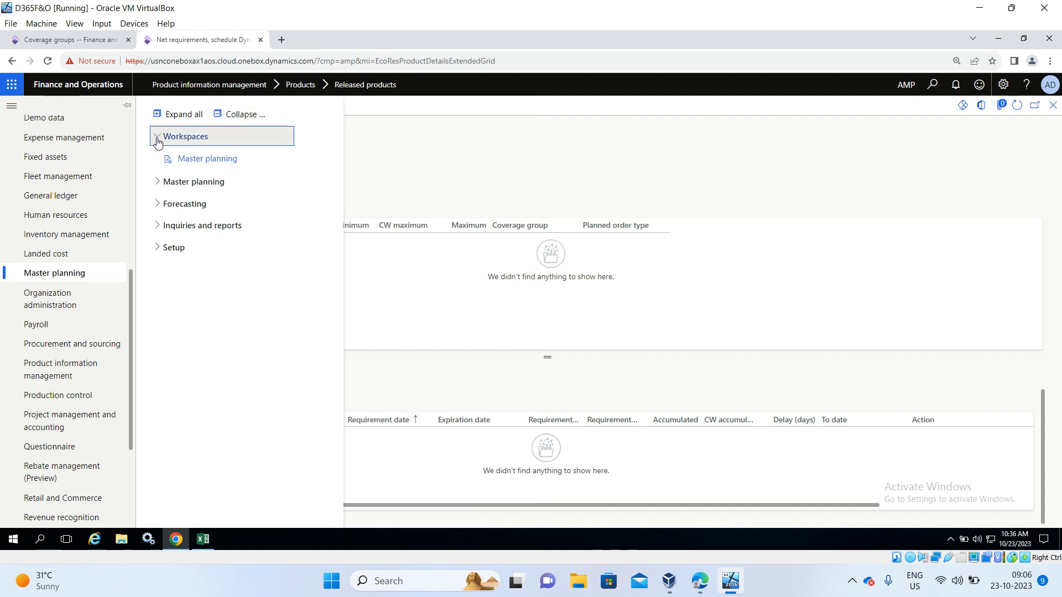
left_click(208, 158)
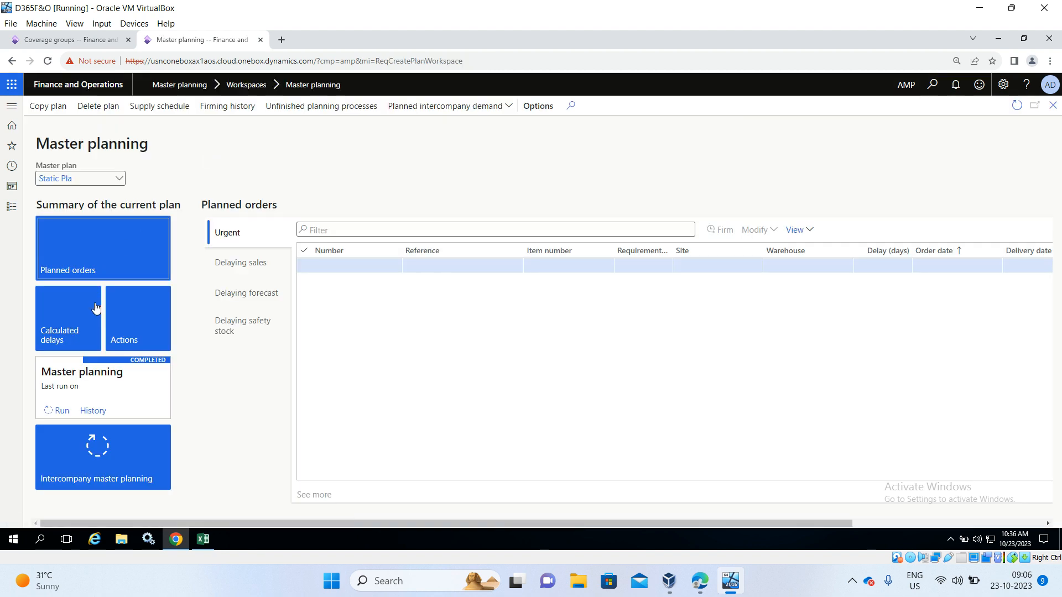
left_click(62, 411)
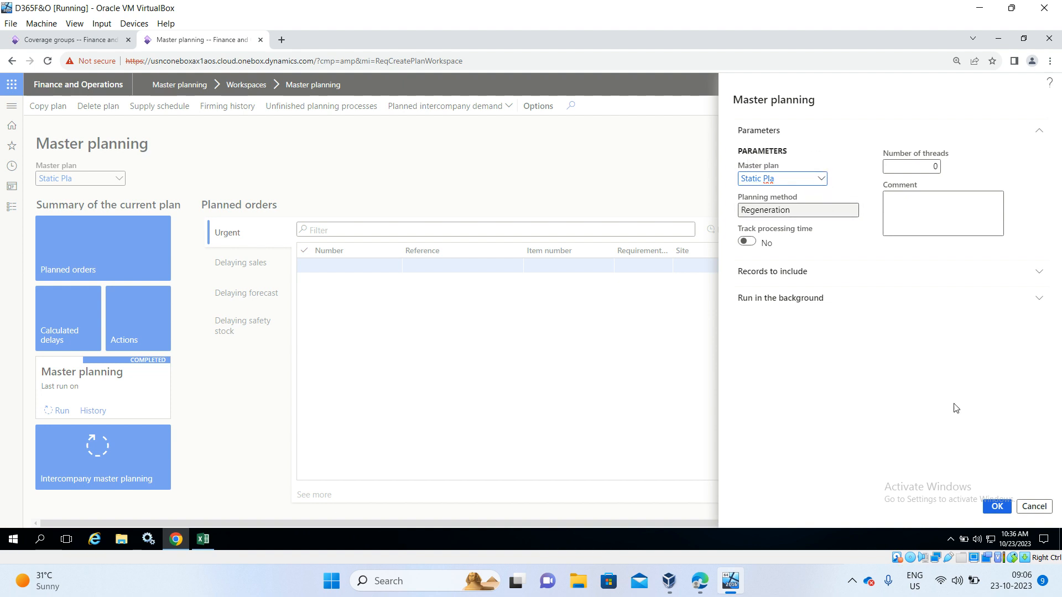
left_click(1029, 506)
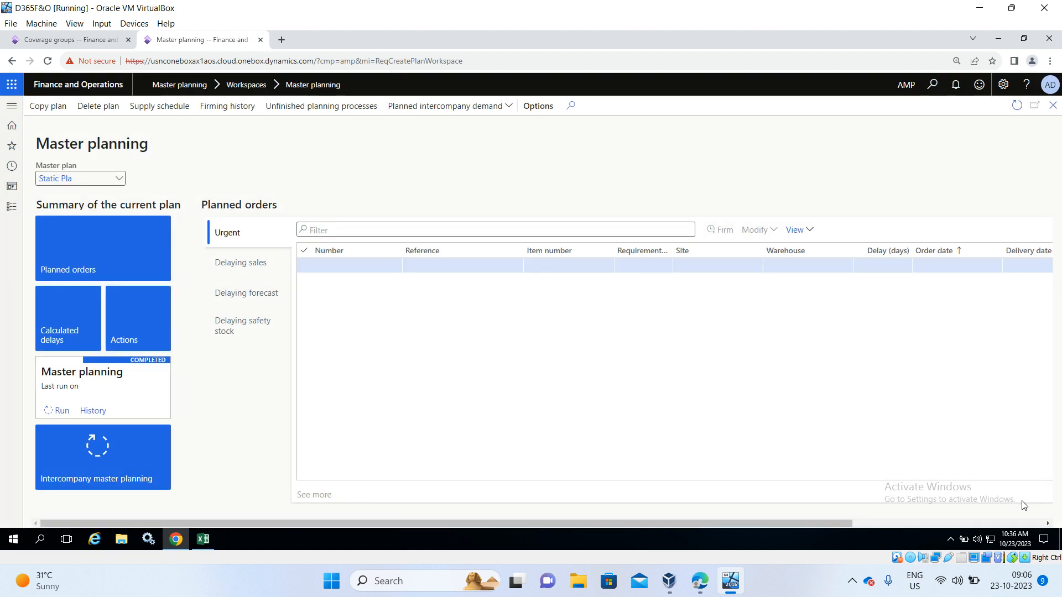
left_click(7, 208)
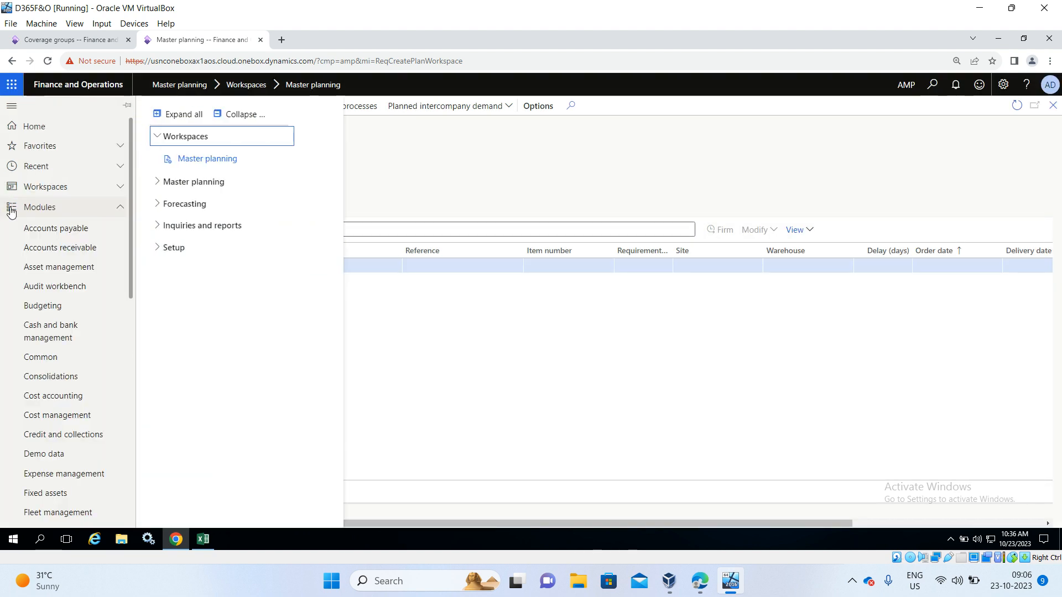
left_click(157, 186)
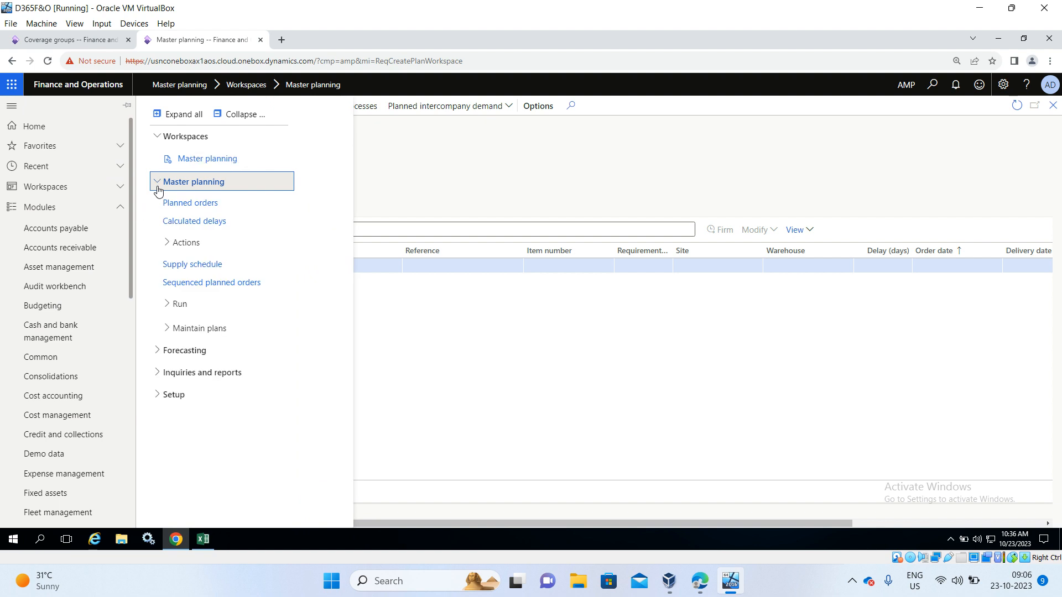
left_click(167, 304)
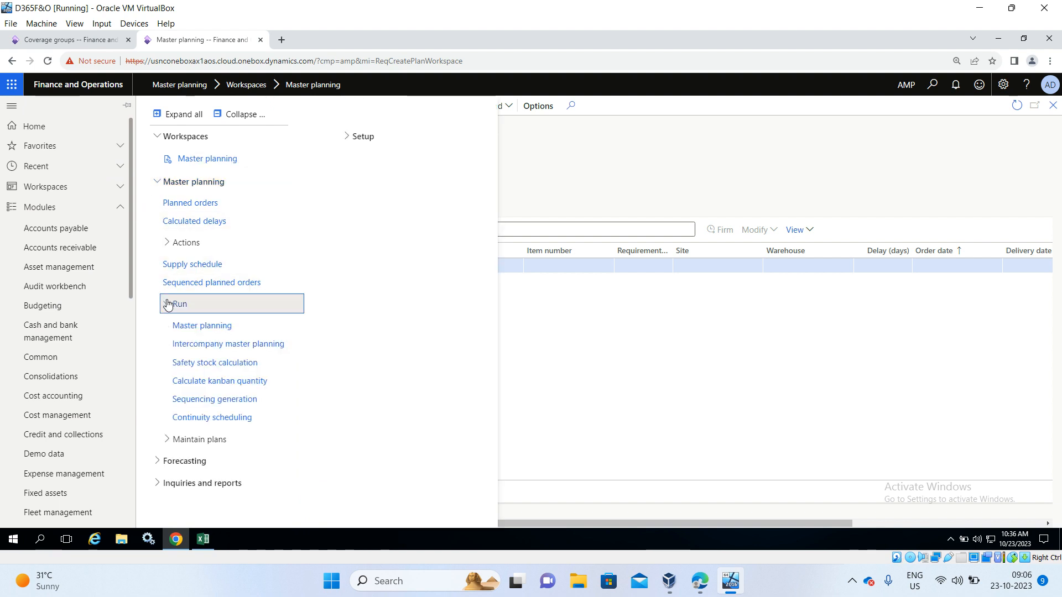
left_click(184, 326)
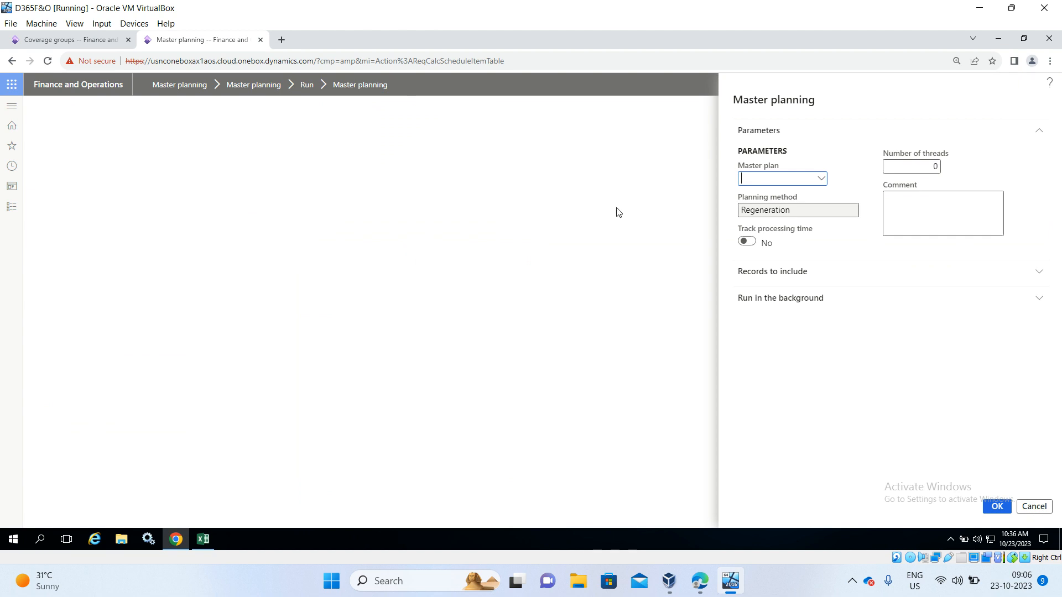
left_click(822, 178)
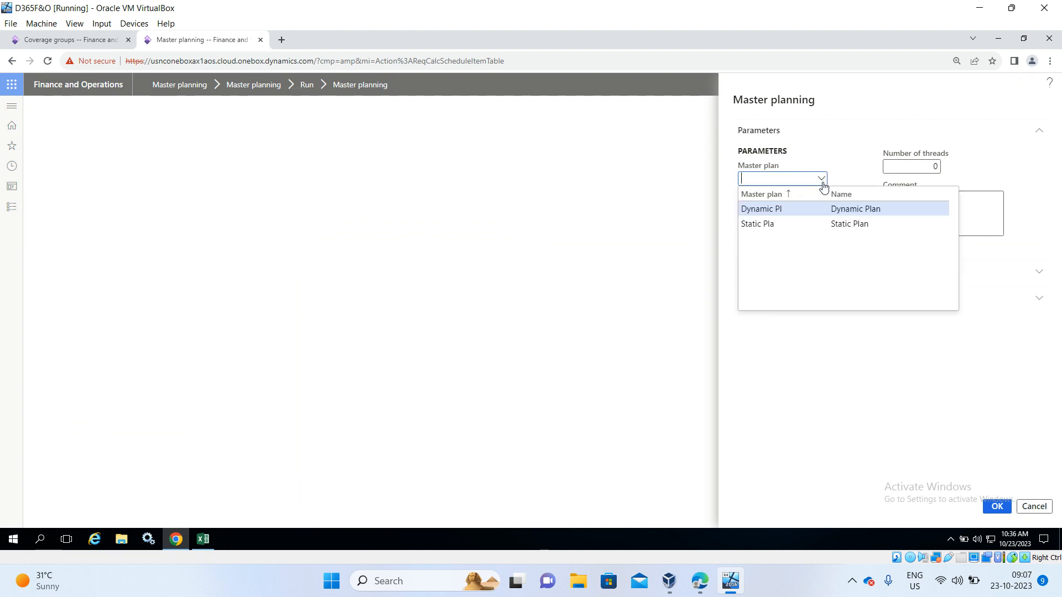
left_click(834, 349)
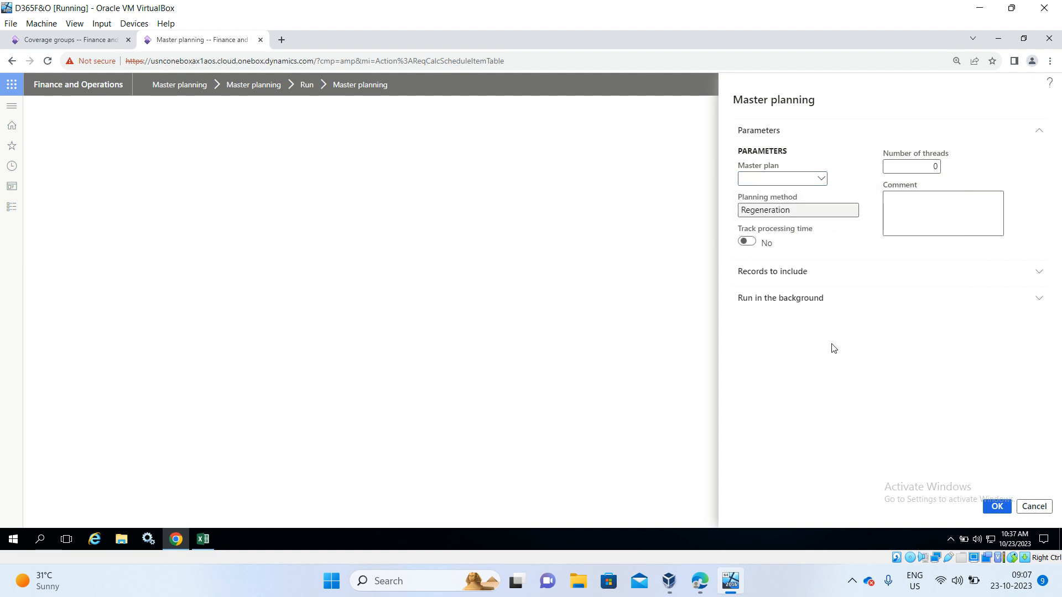
left_click(1036, 506)
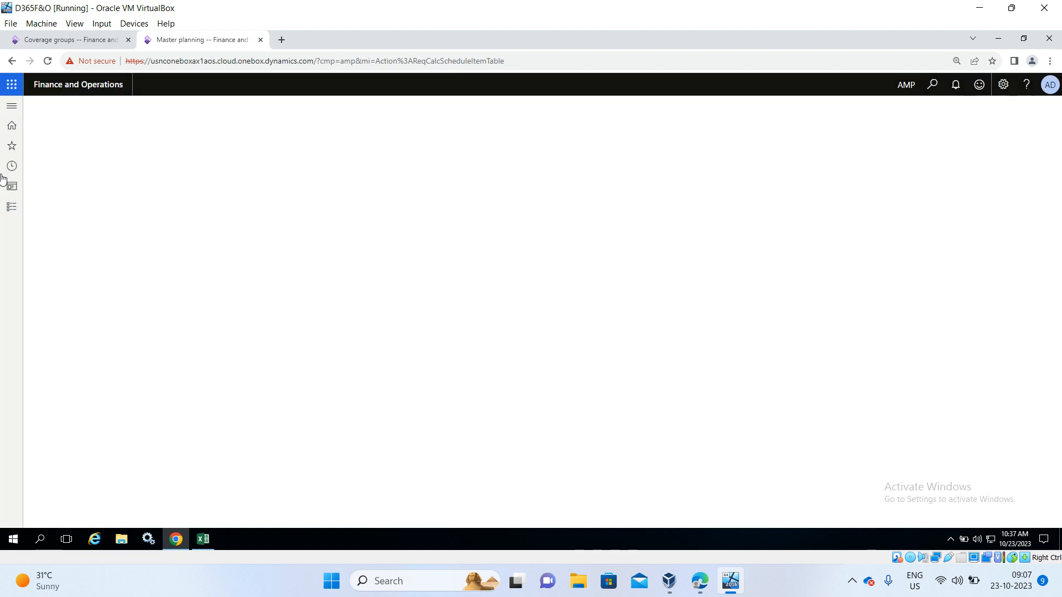
- Reopen the Master planning workspace and choose Dynamic Pl as the master plan for a new planning run
left_click(10, 207)
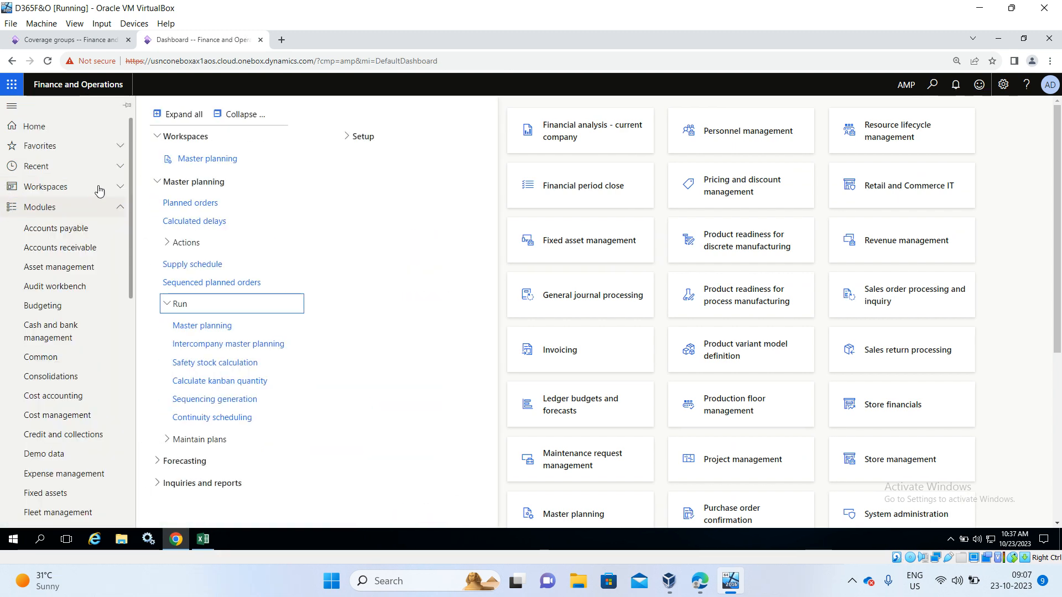
left_click(243, 115)
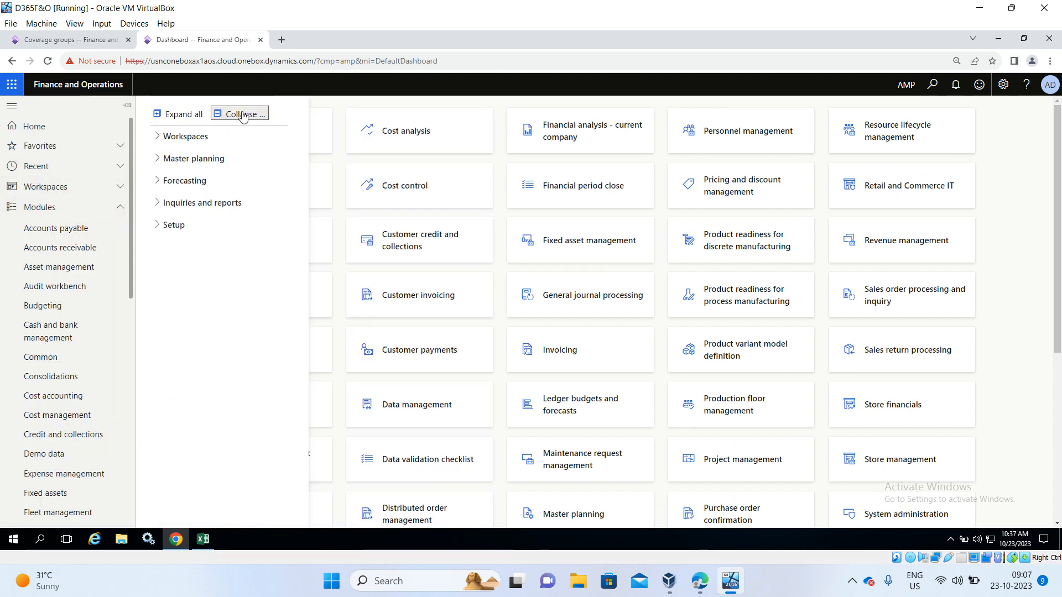
left_click(161, 136)
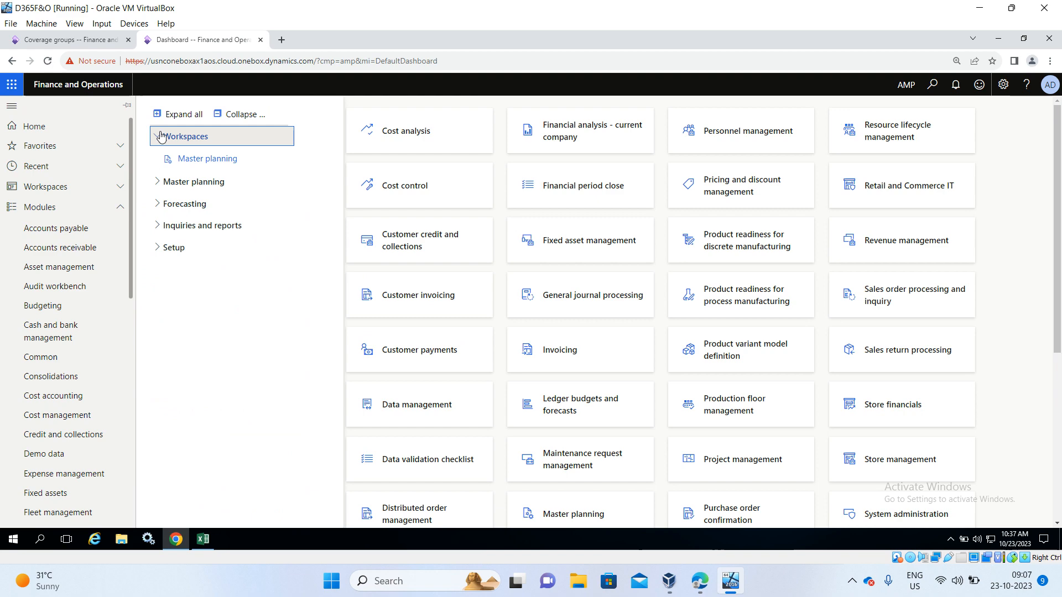
left_click(200, 159)
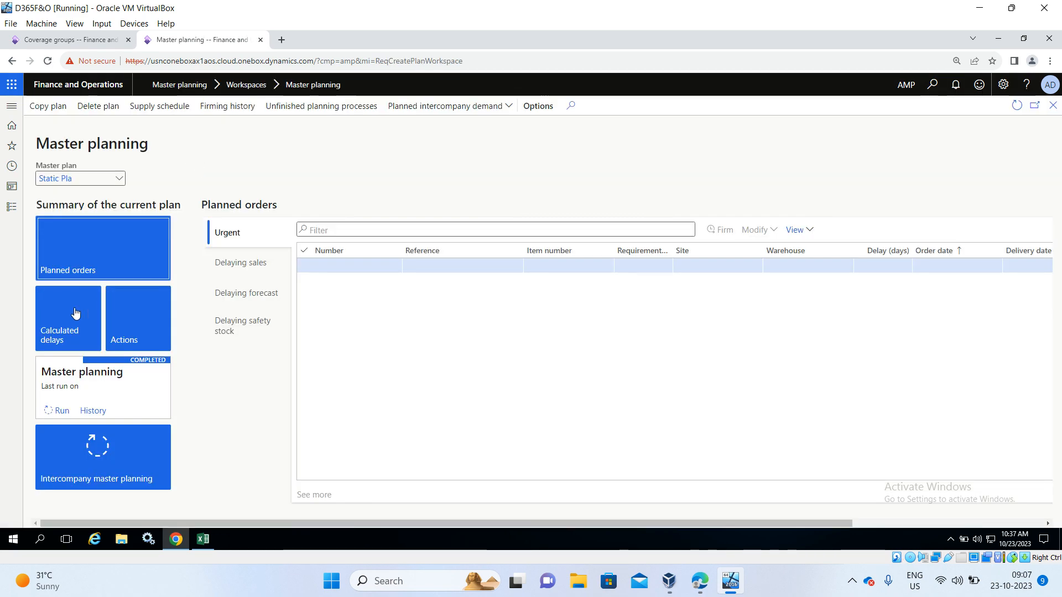
left_click(59, 412)
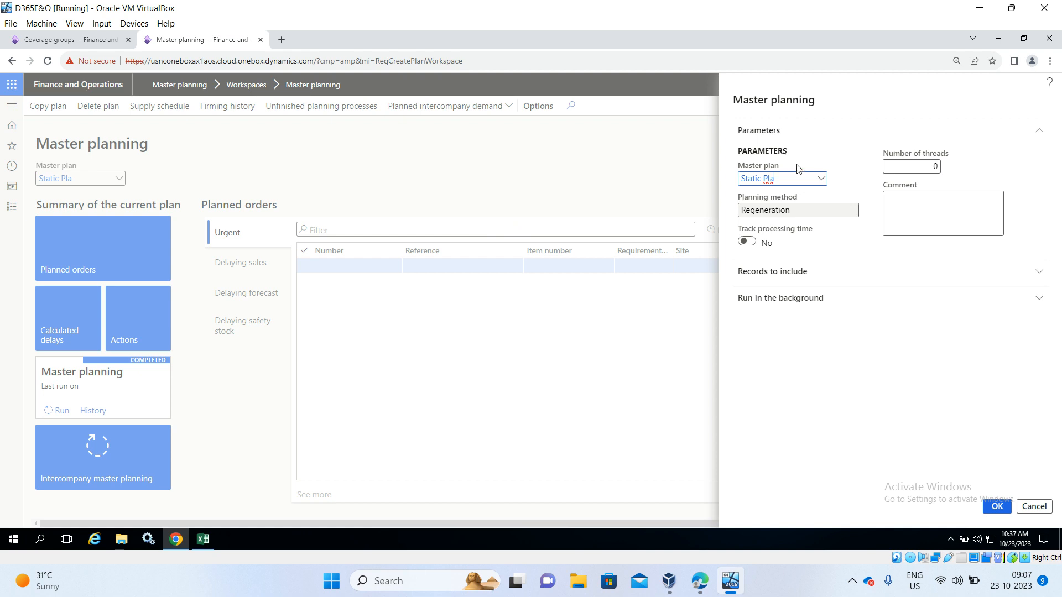
left_click(822, 179)
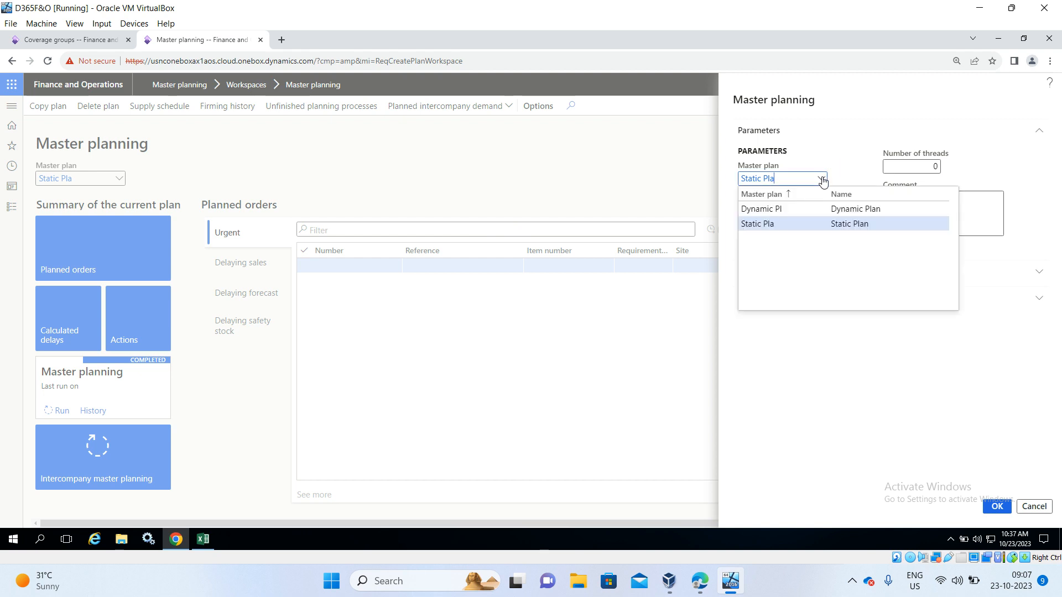
left_click(815, 208)
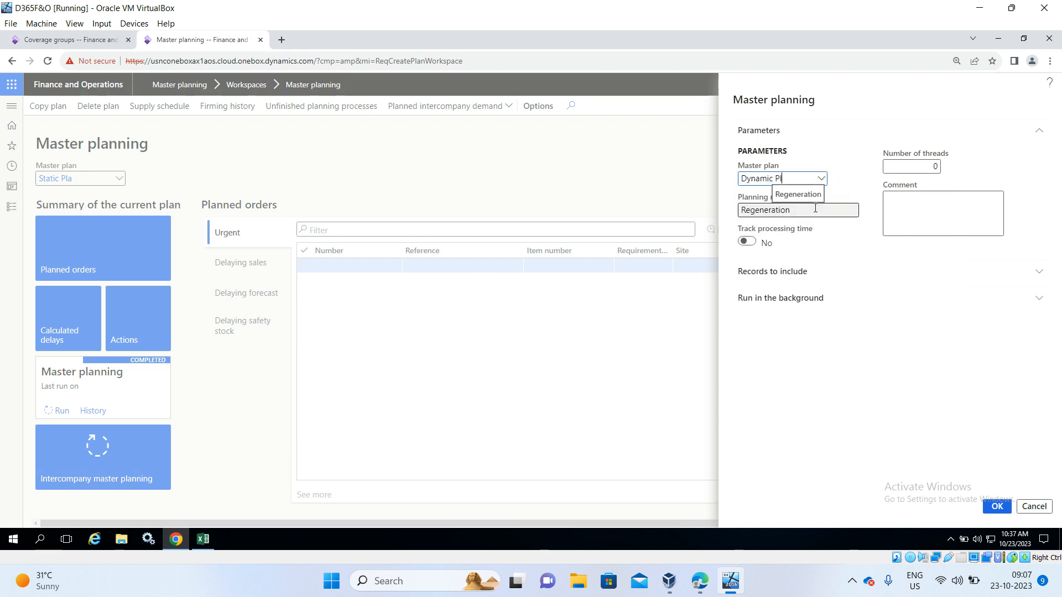
- Limit the planning run to item number AMP-000003 (Naproxen Tablet) and run master planning
left_click(751, 273)
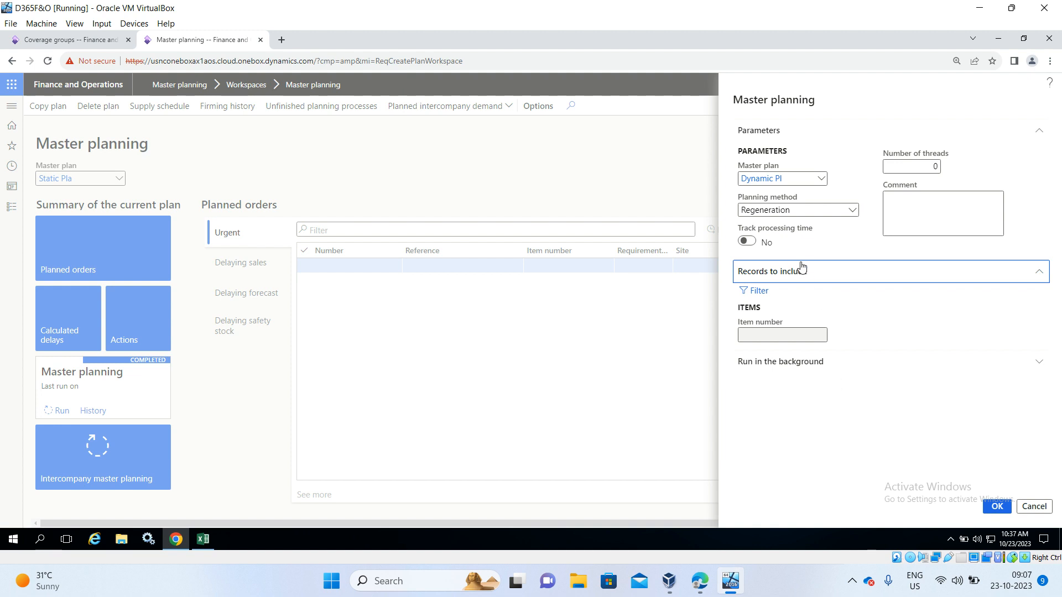
left_click(764, 295)
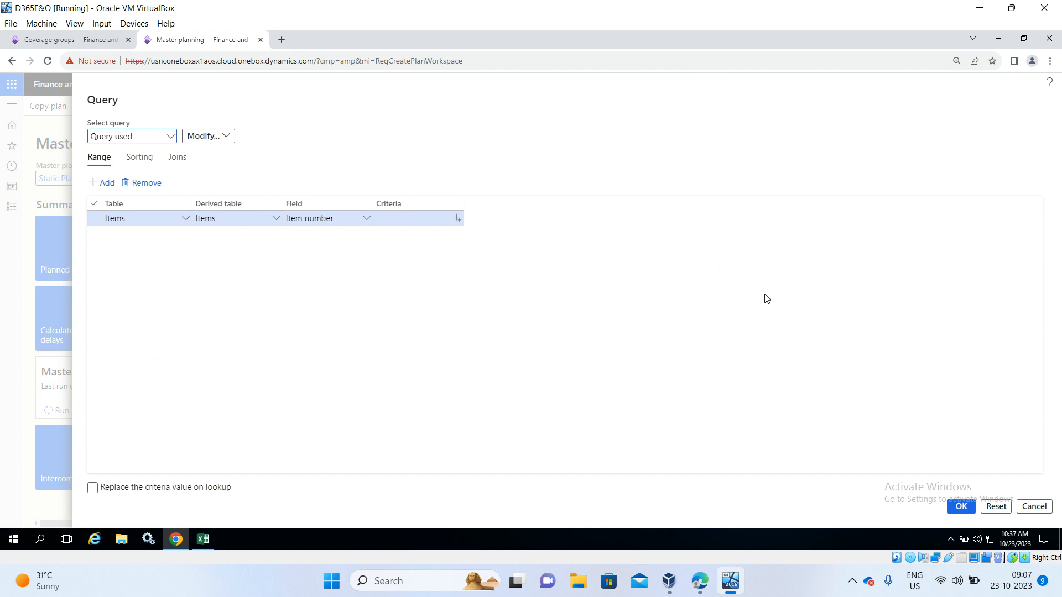
left_click(456, 219)
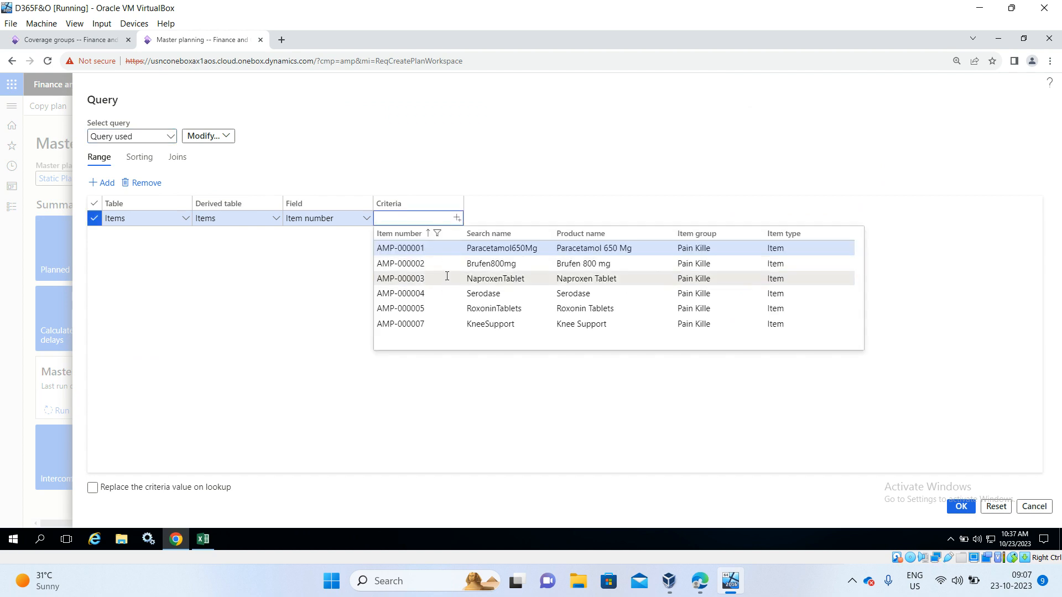
left_click(447, 278)
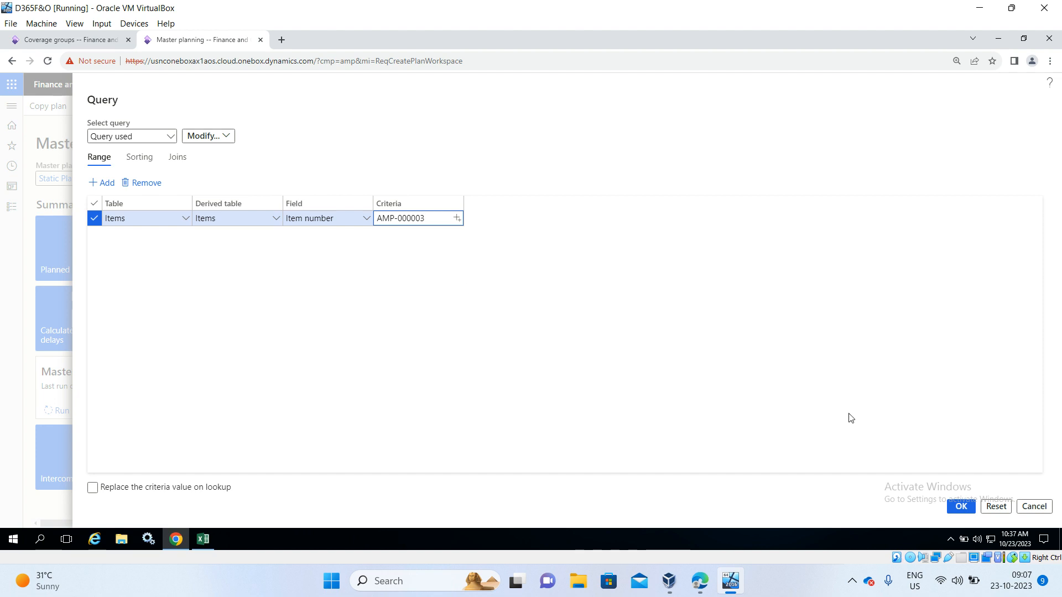
left_click(961, 506)
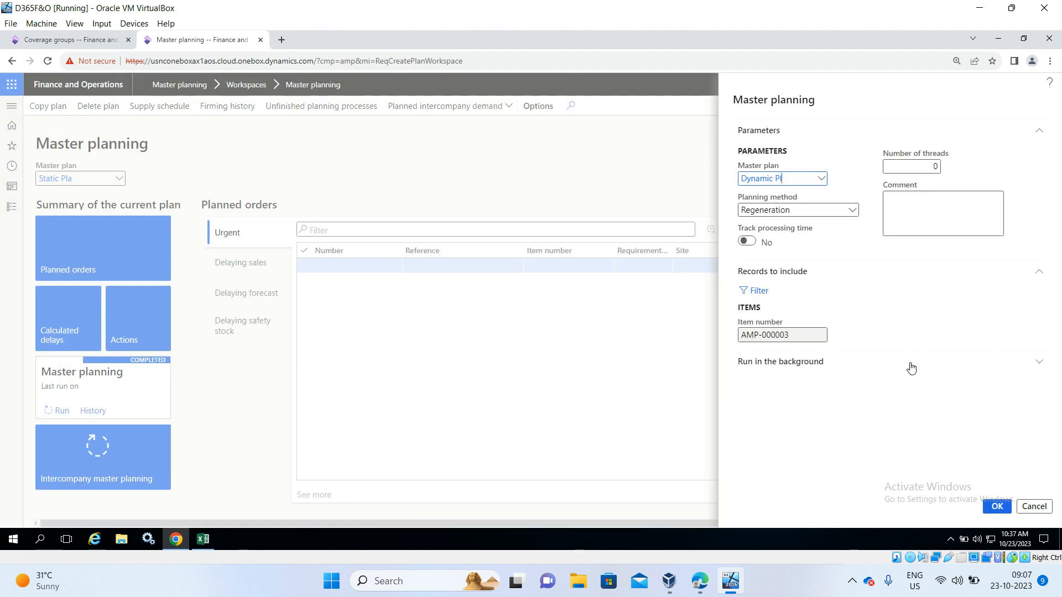
left_click(997, 508)
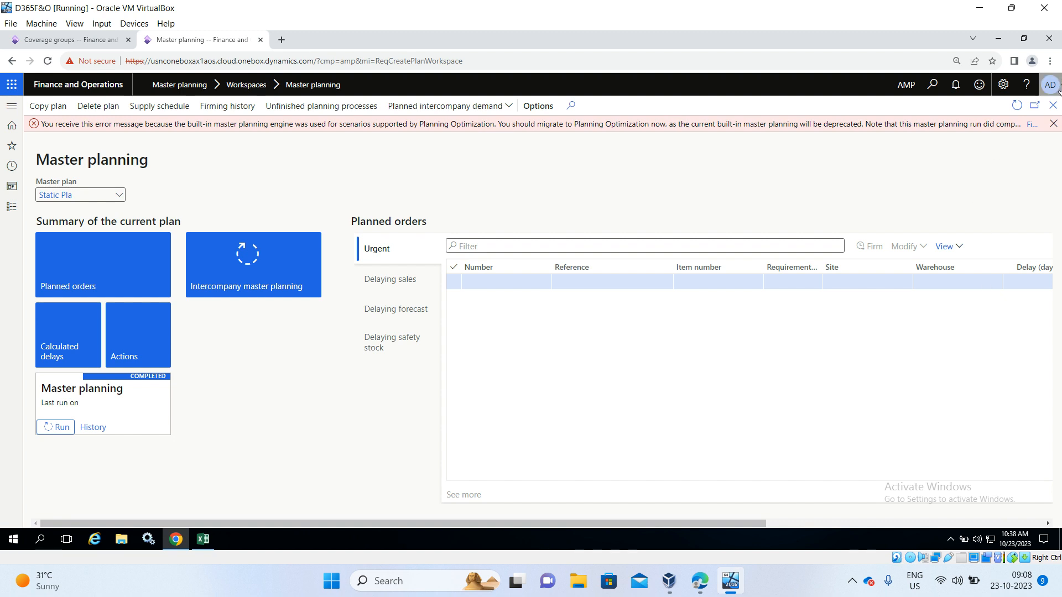
left_click(1037, 127)
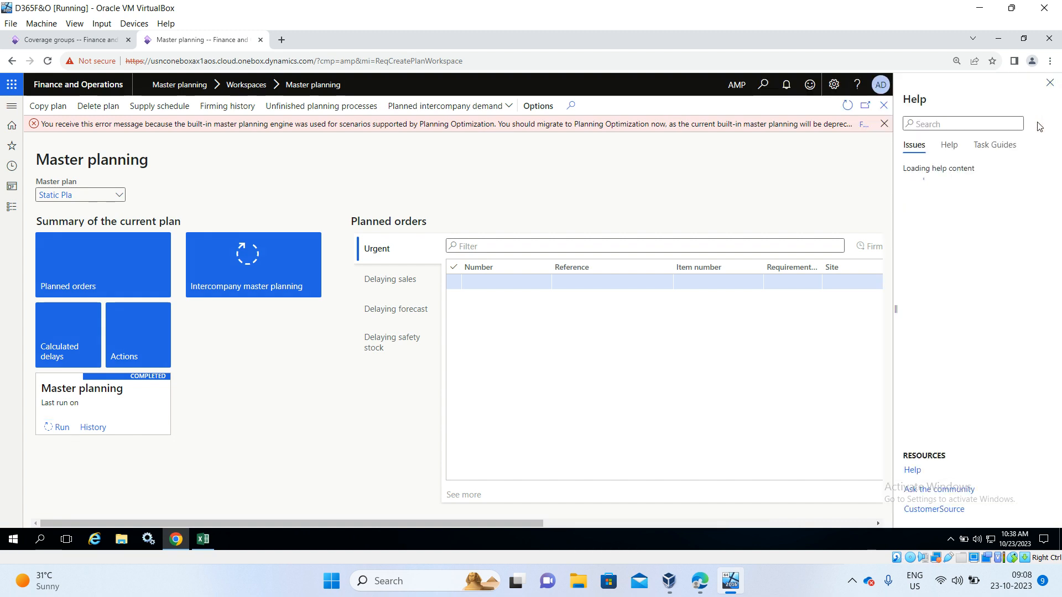
- Dismiss the Help pane and the planning error message, and close the Master planning workspace
left_click(859, 158)
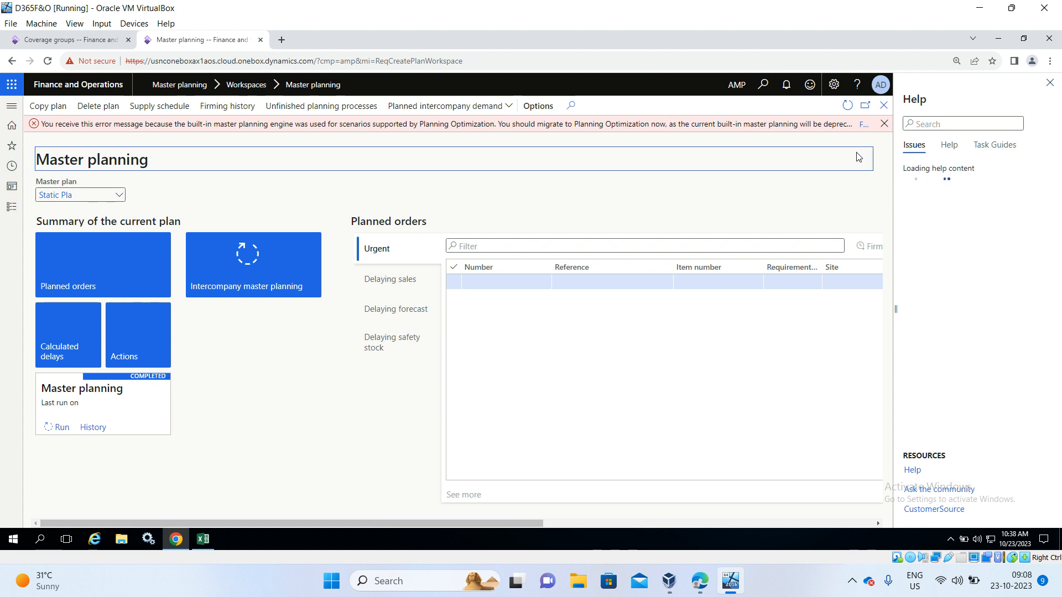
left_click(847, 187)
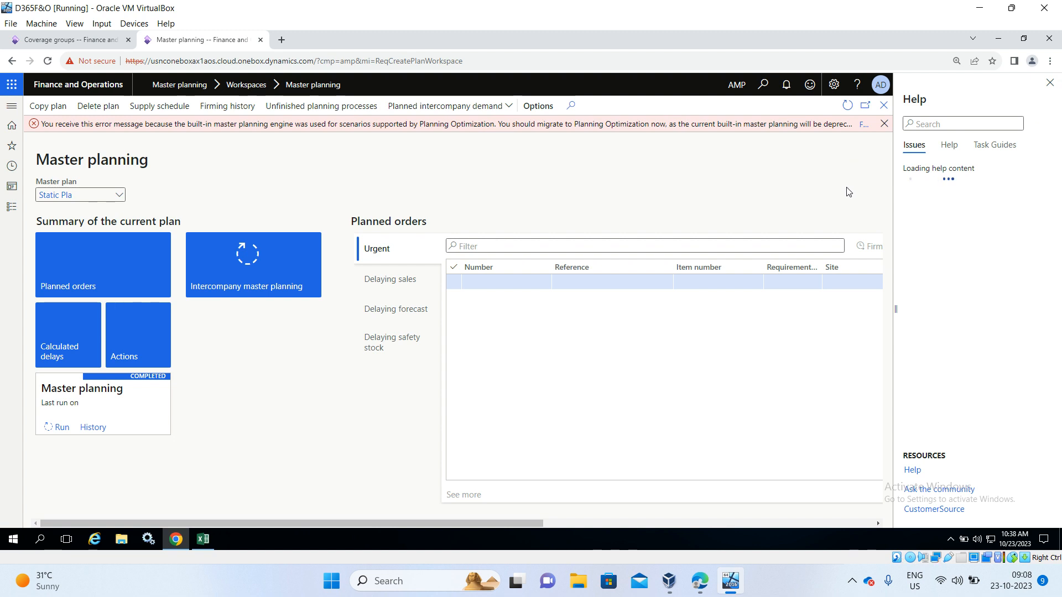
left_click(1050, 81)
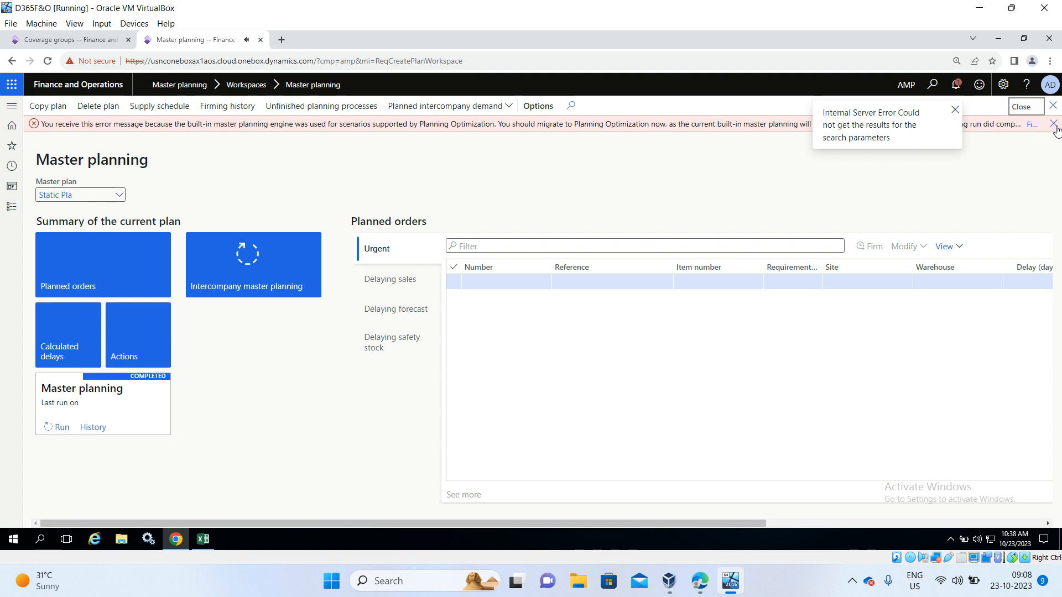
left_click(1054, 125)
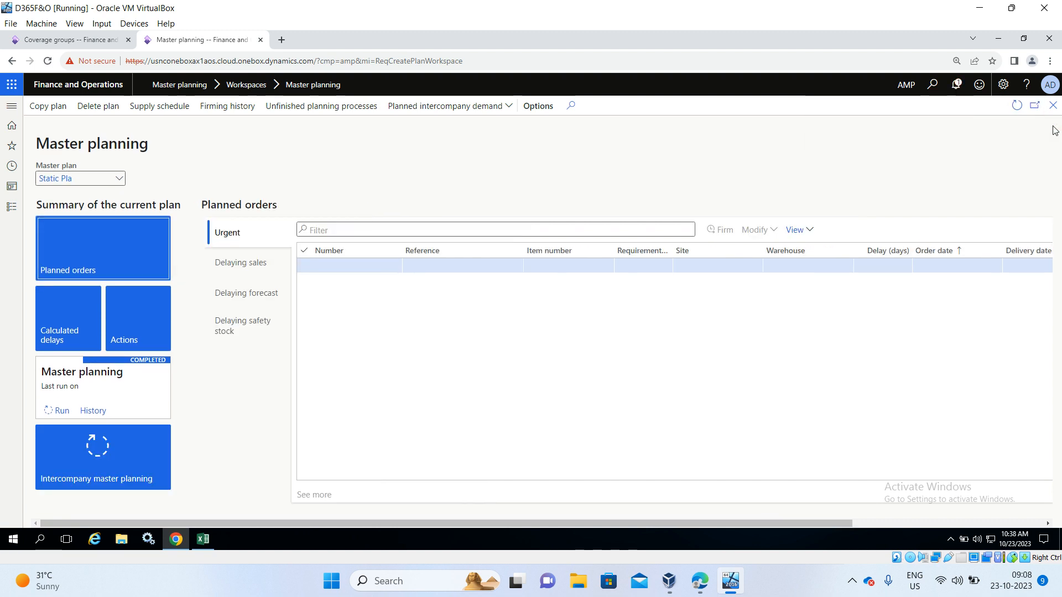
left_click(1053, 106)
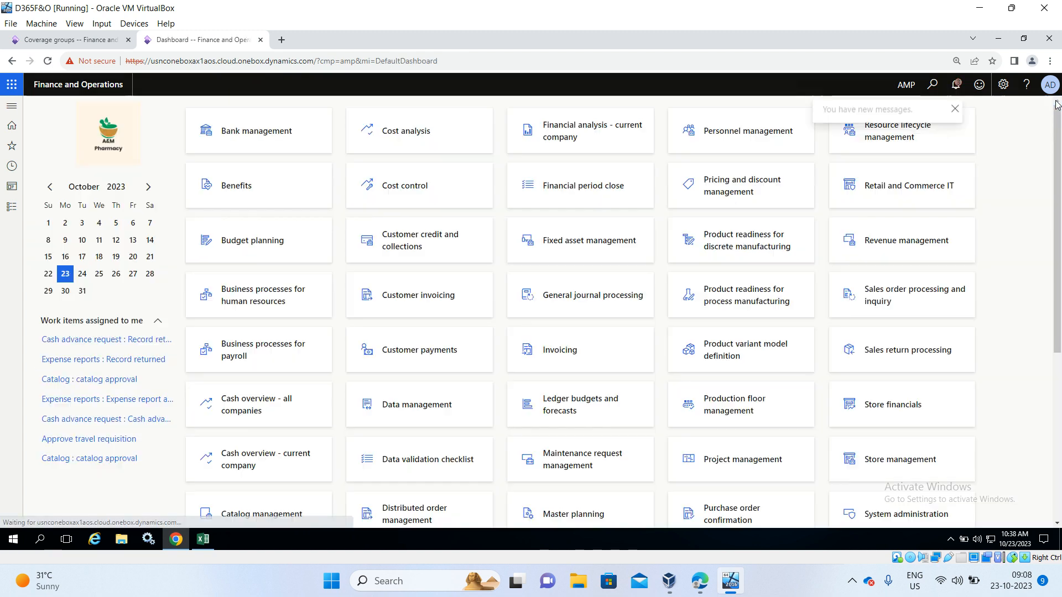
- Open the planned orders of the Master planning module and review all columns of the Naproxen Tablet order
left_click(11, 207)
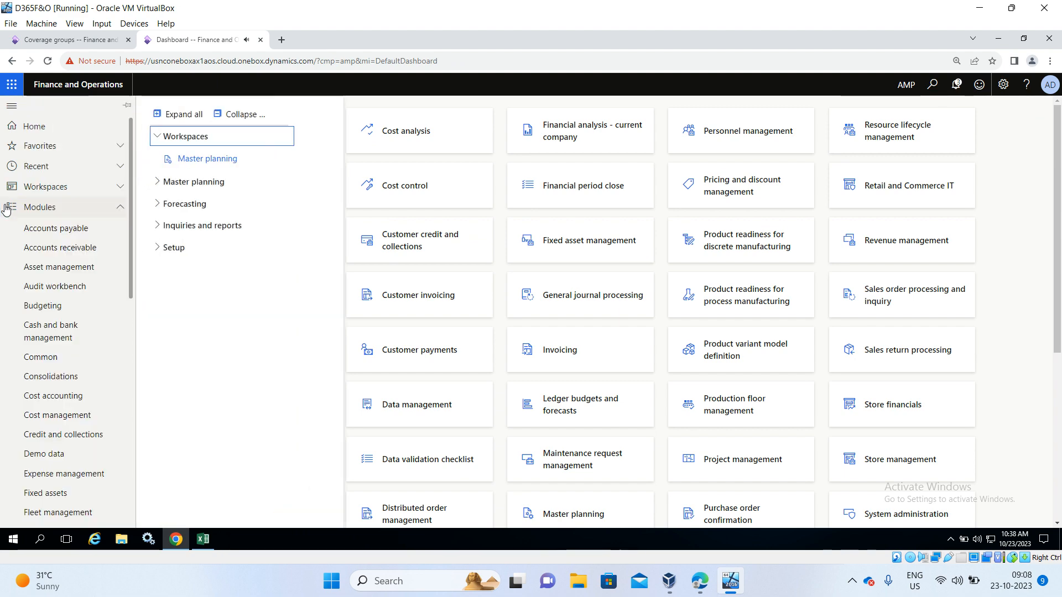
left_click(160, 184)
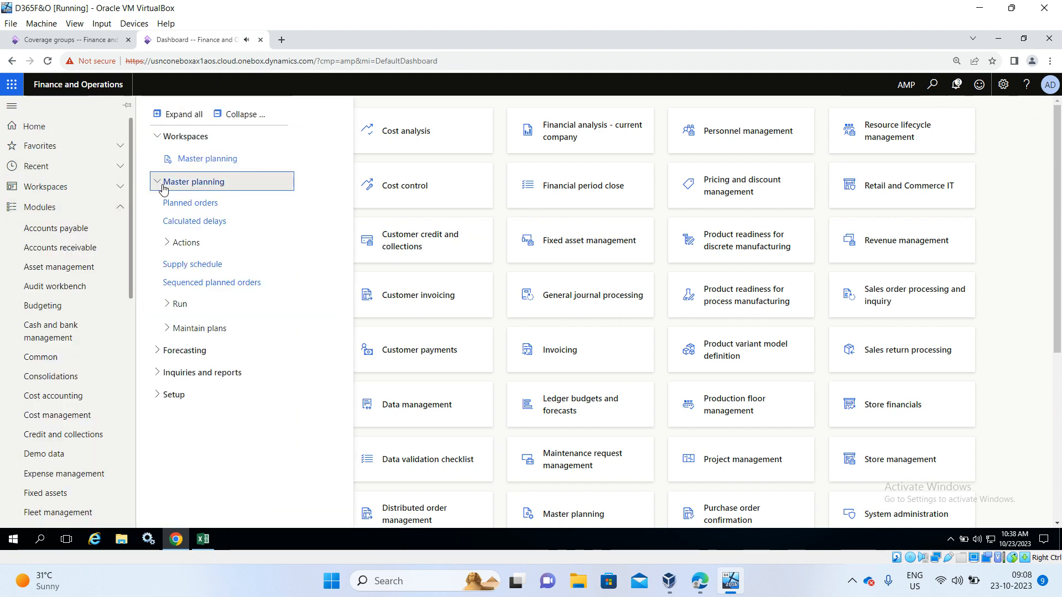
left_click(178, 202)
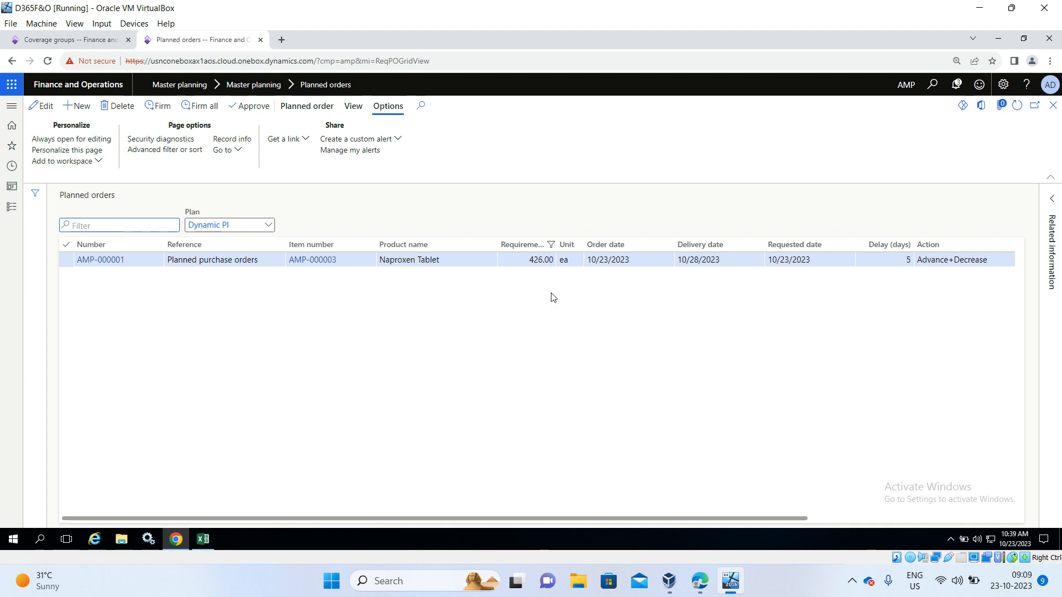
left_click(914, 520)
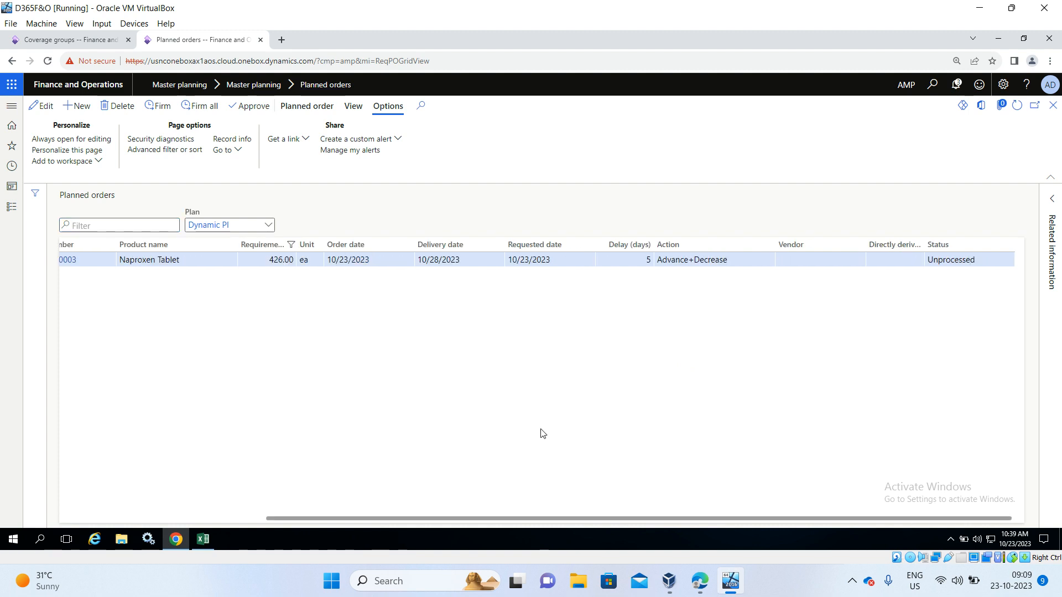
left_click(75, 518)
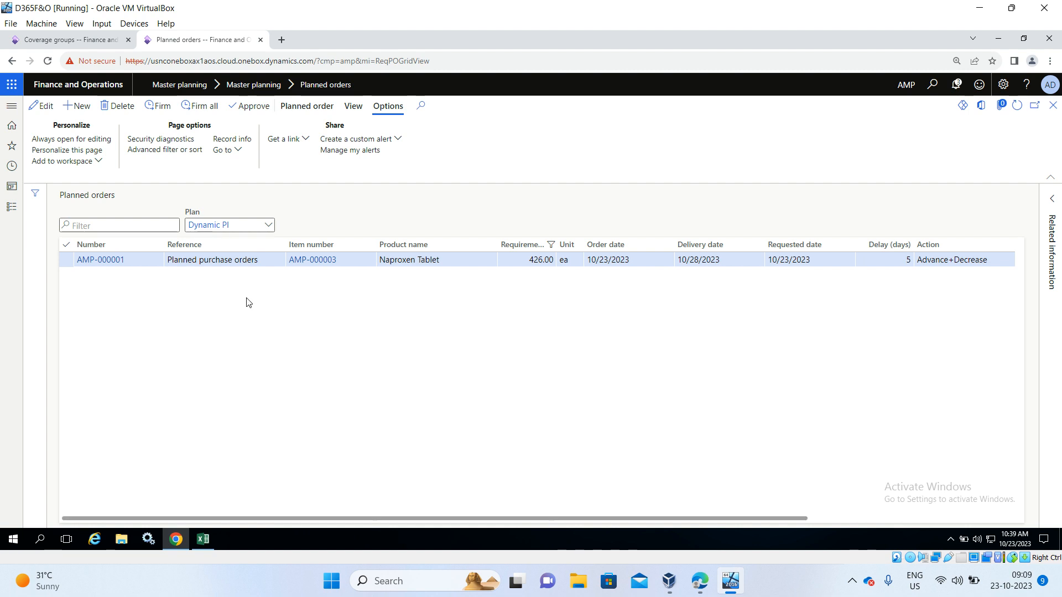
- Open the released products list of Product information management in place of the coverage groups page
left_click(61, 44)
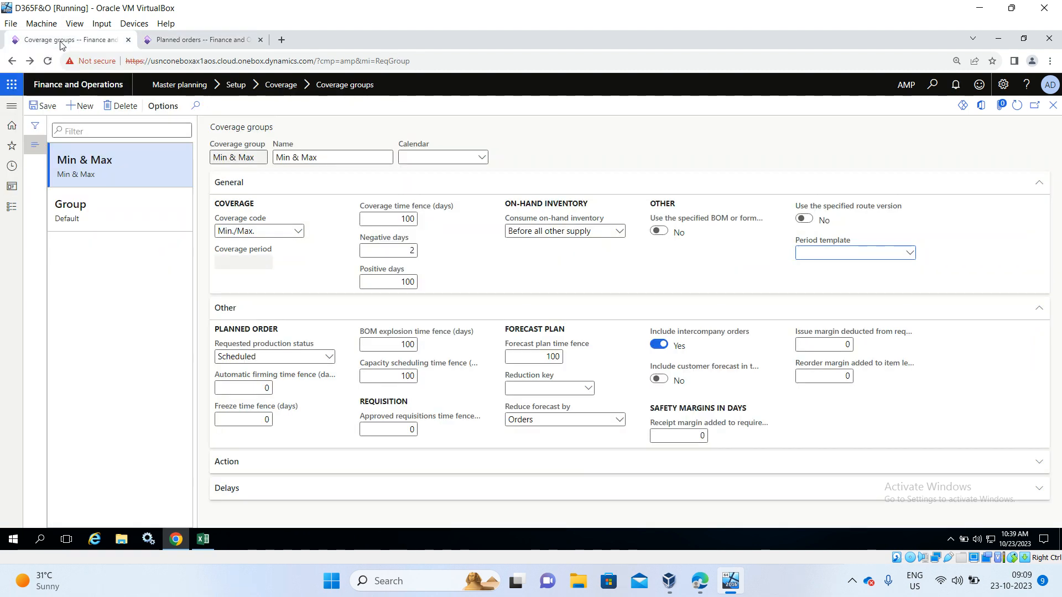
right_click(61, 44)
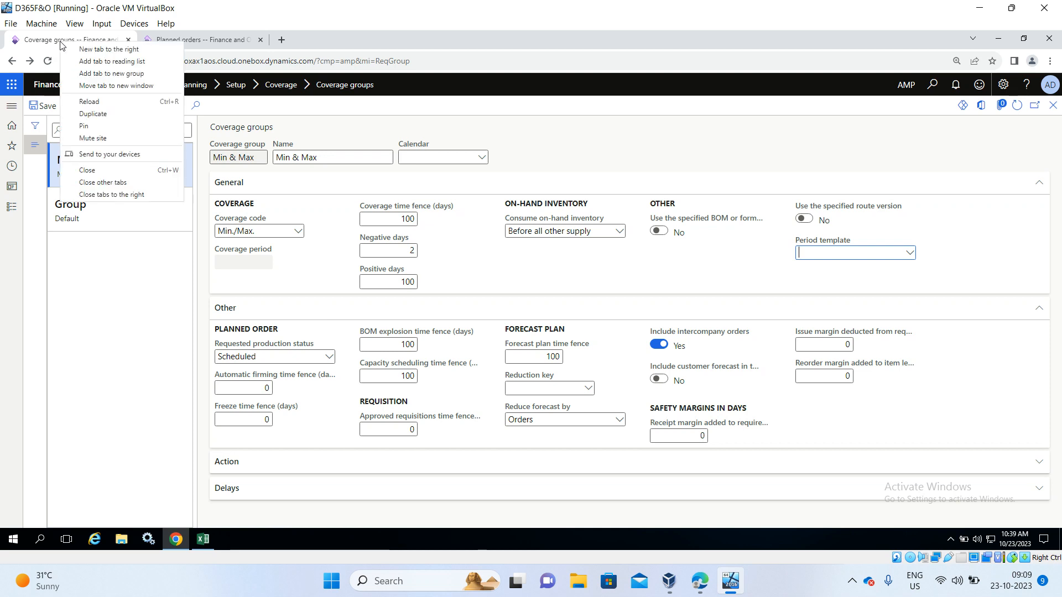
left_click(14, 214)
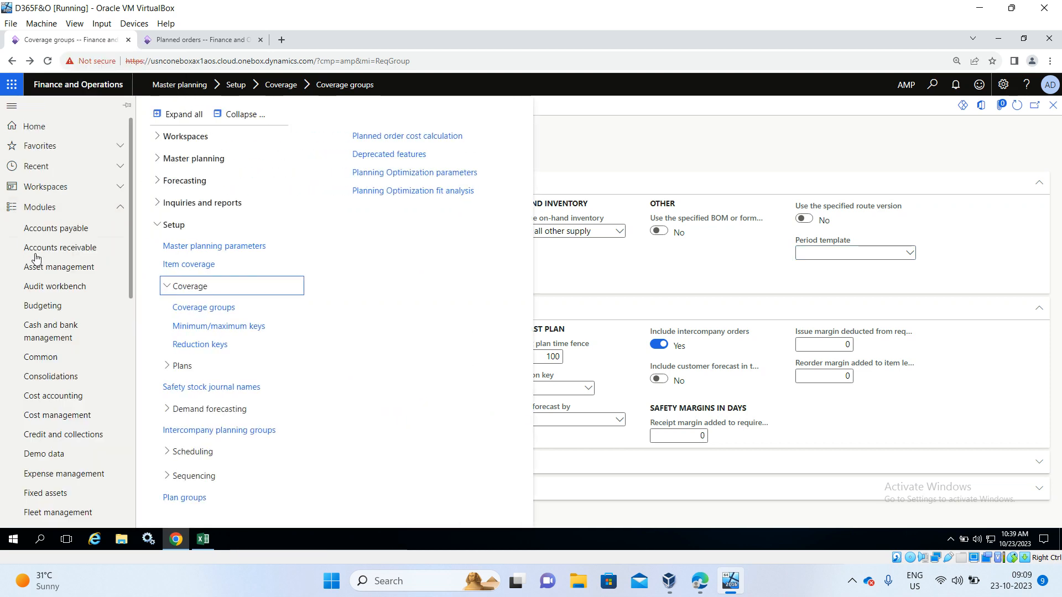
scroll(88, 282, "down", 5)
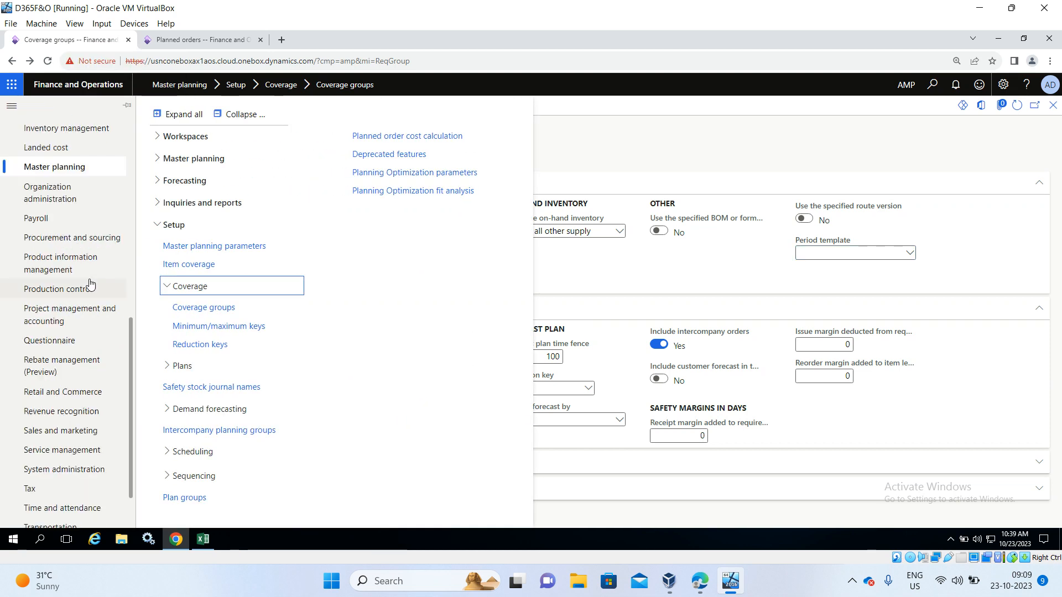
left_click(62, 261)
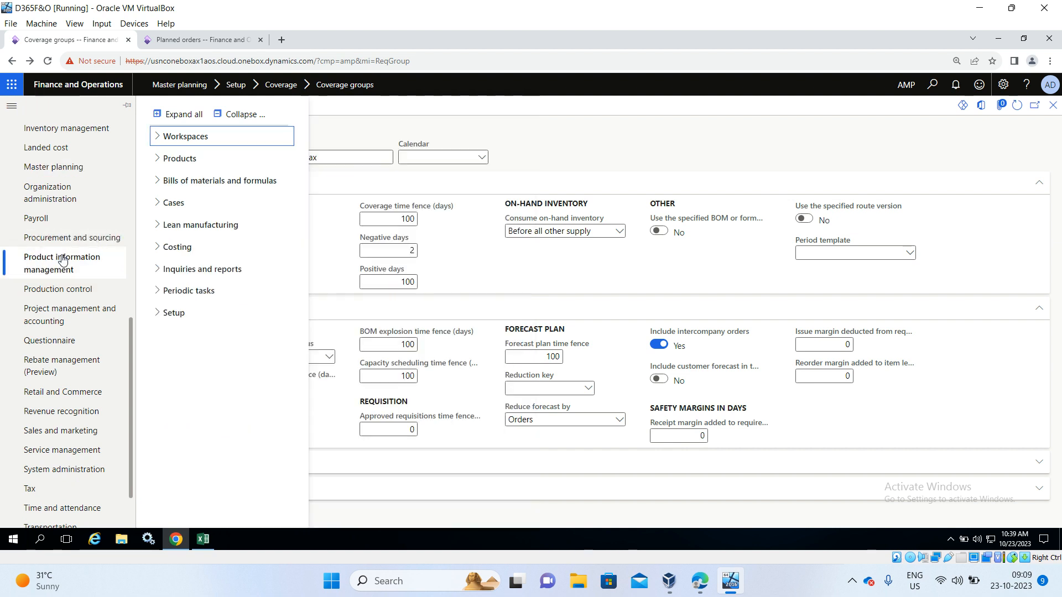
left_click(159, 160)
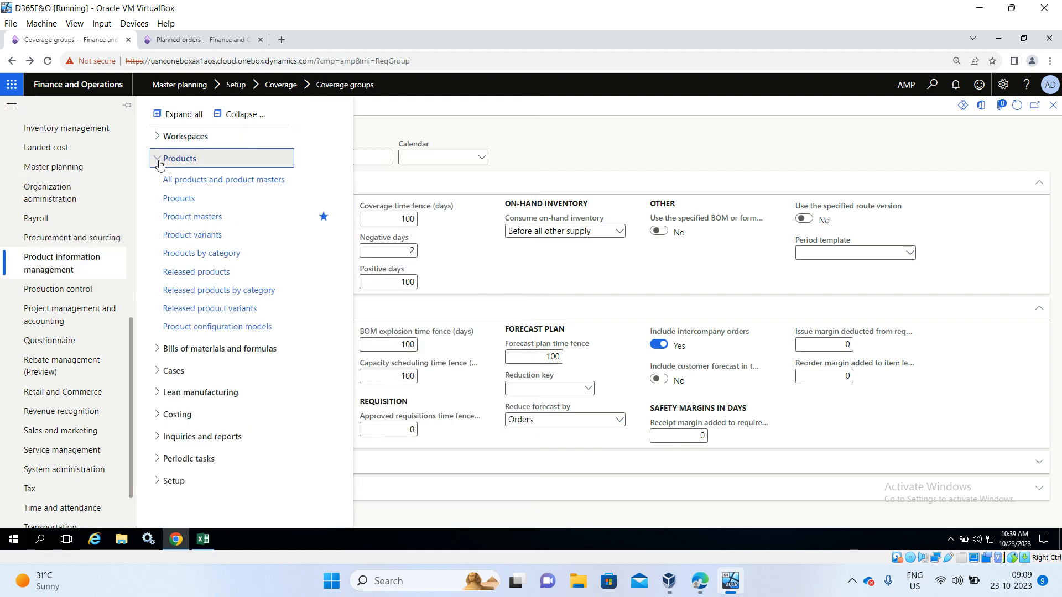
left_click(181, 273)
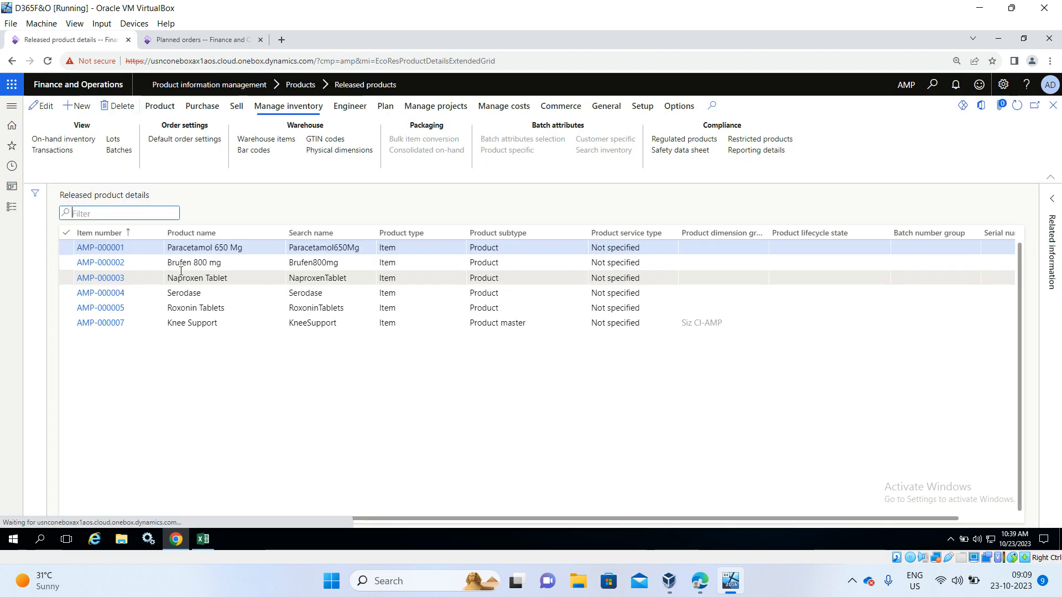
- Open the on-hand inventory of item AMP-000003 (Naproxen Tablet) and check its on-order and total available quantities
left_click(119, 280)
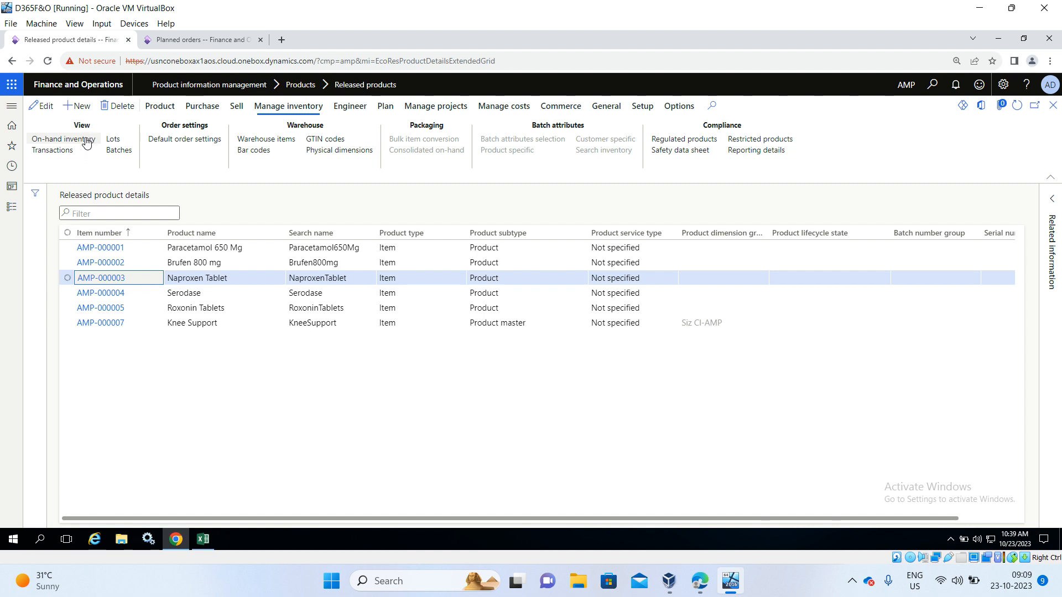
left_click(87, 139)
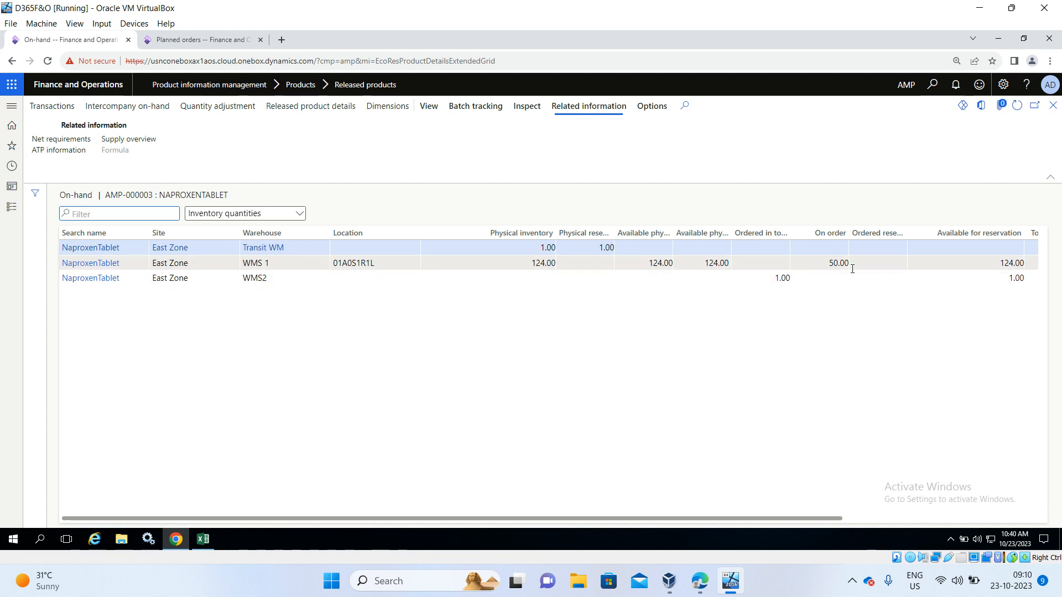
left_click(999, 519)
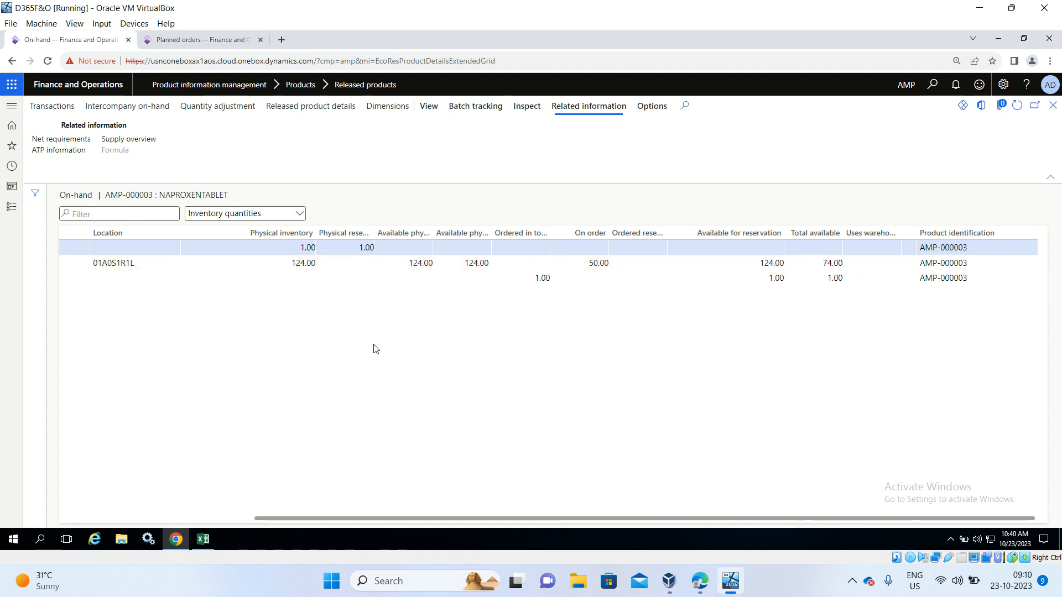
- Switch to the Excel planning notes and enter 426 in cell D14 as the order quantity
left_click(204, 539)
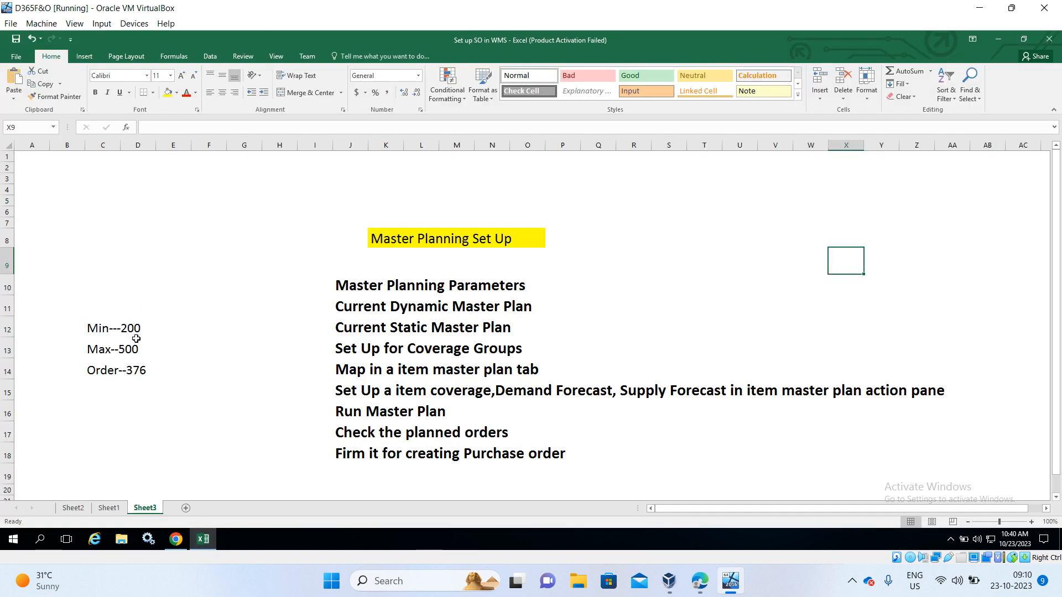
left_click(136, 371)
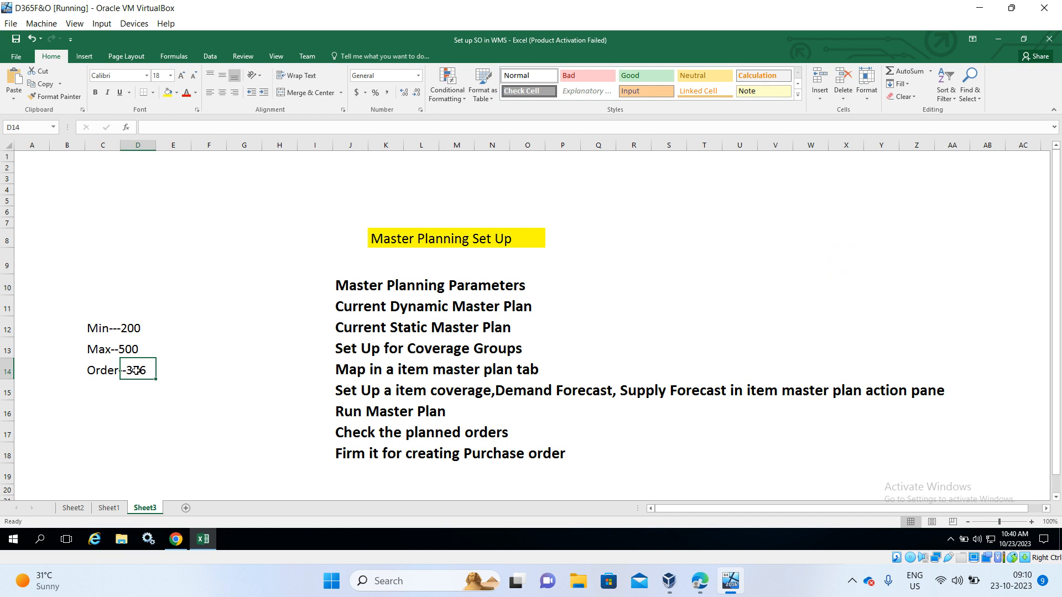
type("426")
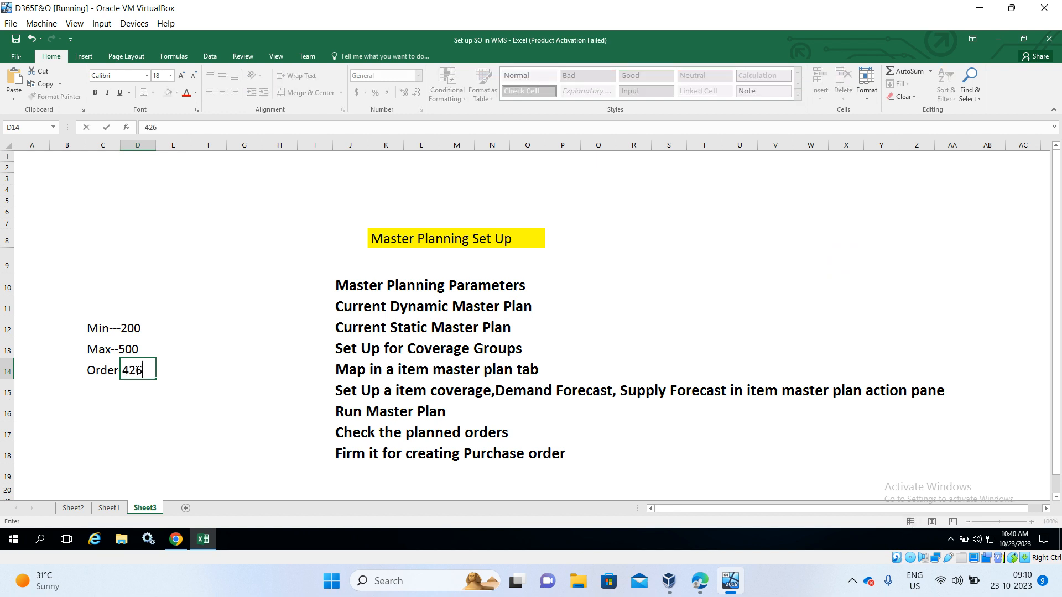
left_click(125, 420)
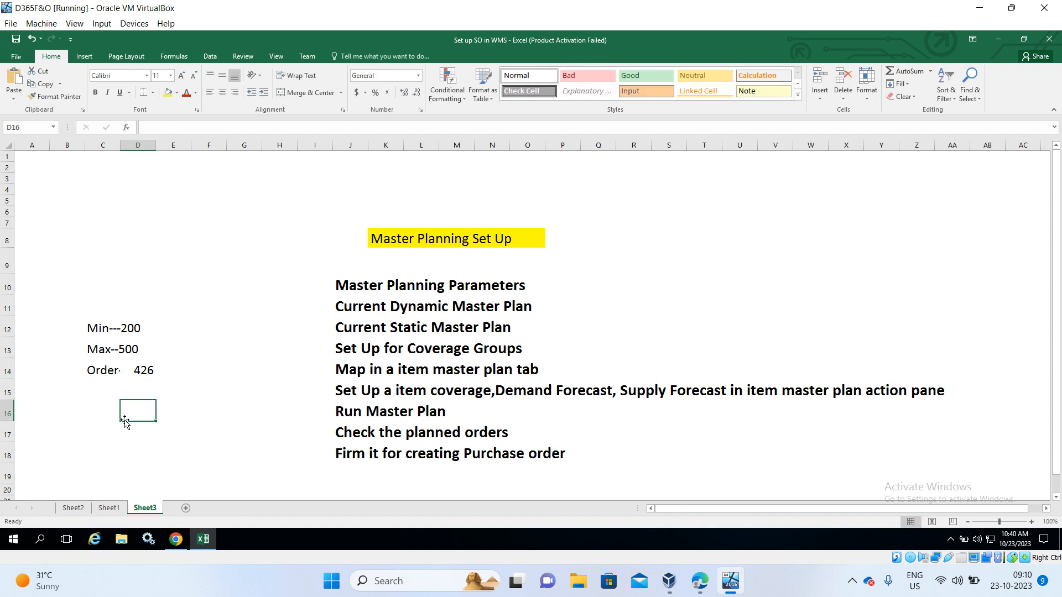
- Return to the planned orders in Chrome, open the Naproxen Tablet order for editing and assign vendor ABC to its planned supply
left_click(176, 538)
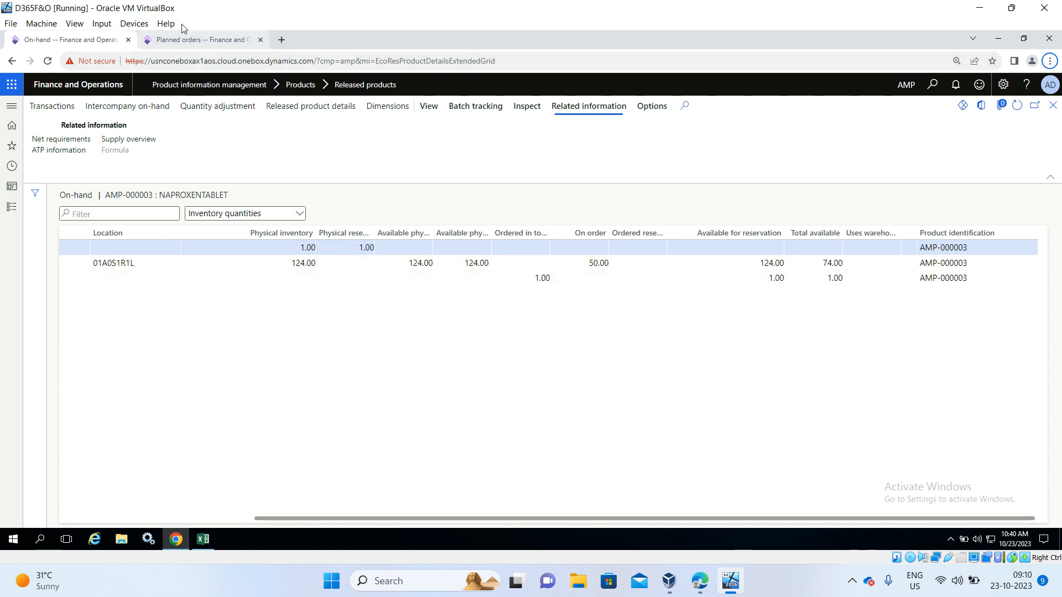
left_click(183, 38)
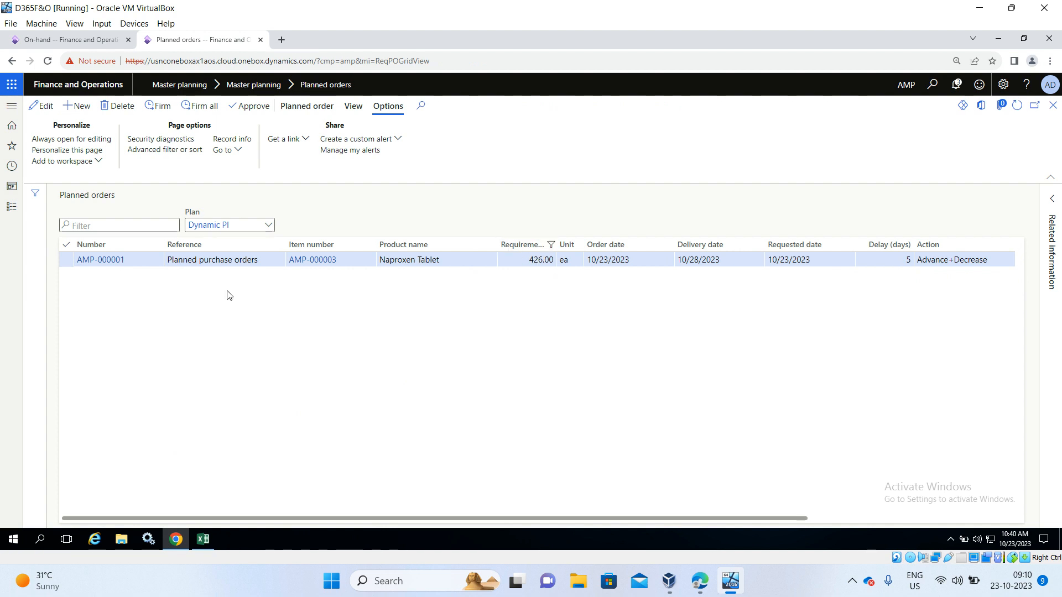
left_click(119, 261)
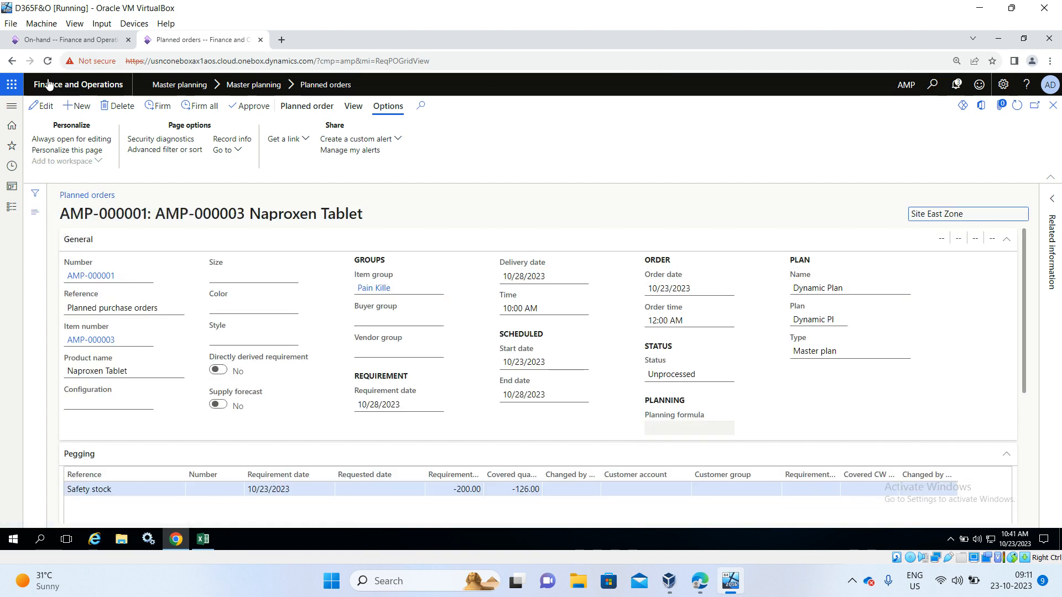
left_click(43, 107)
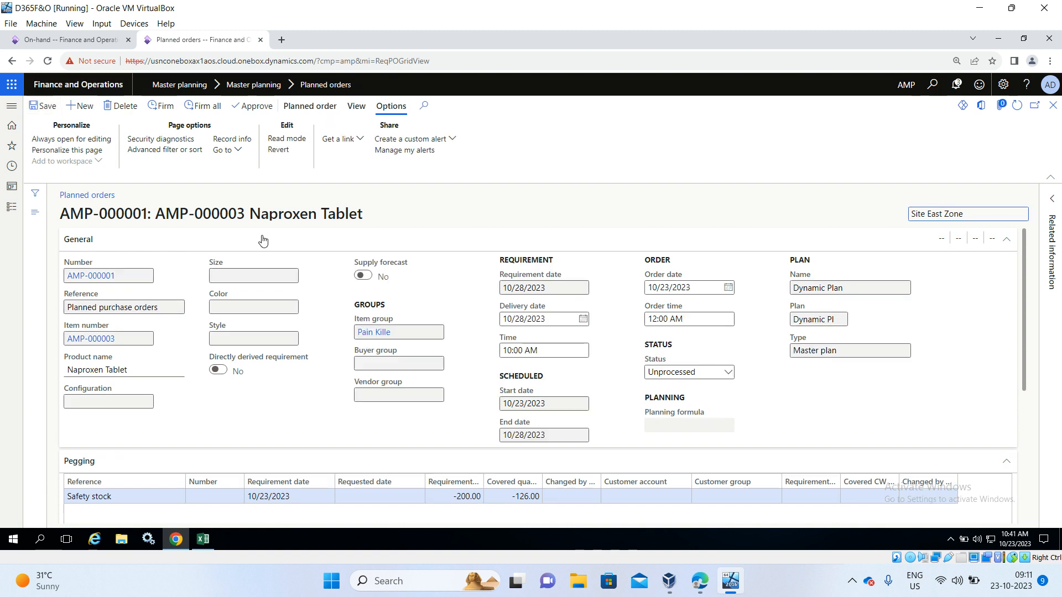
scroll(264, 243, "down", 4)
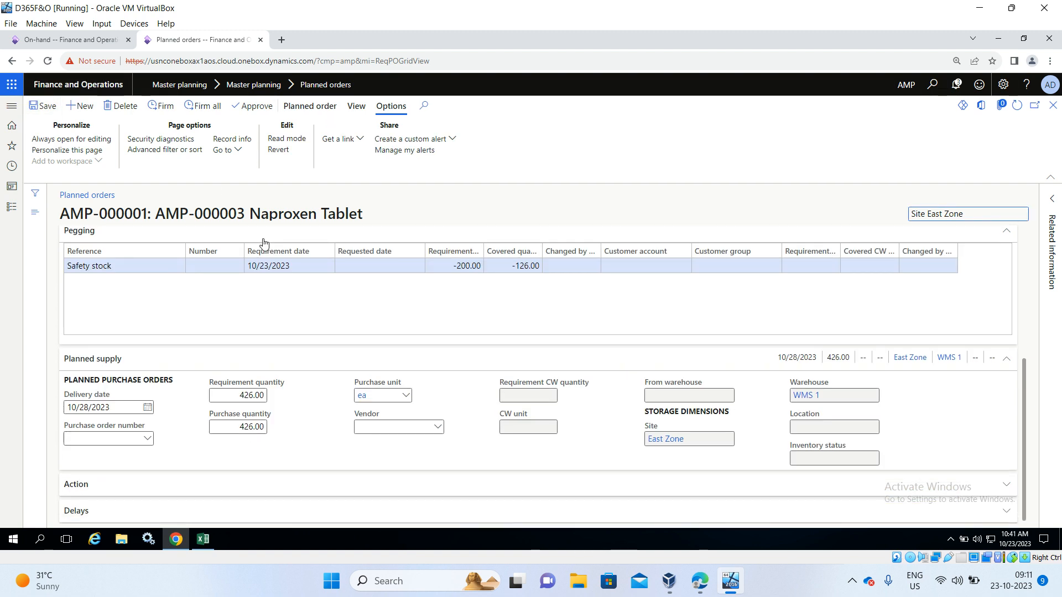
left_click(439, 431)
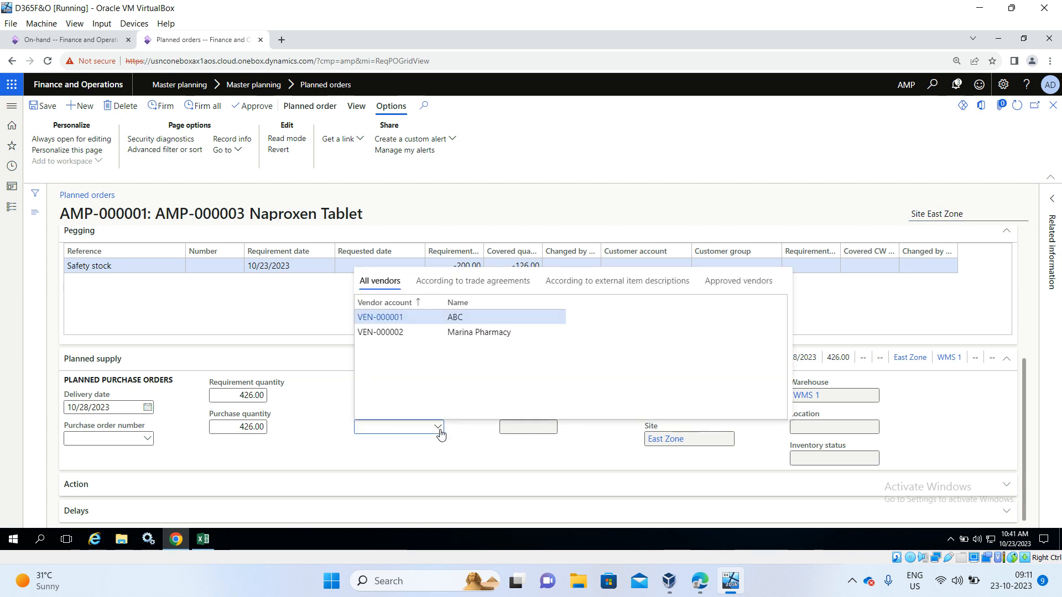
left_click(451, 319)
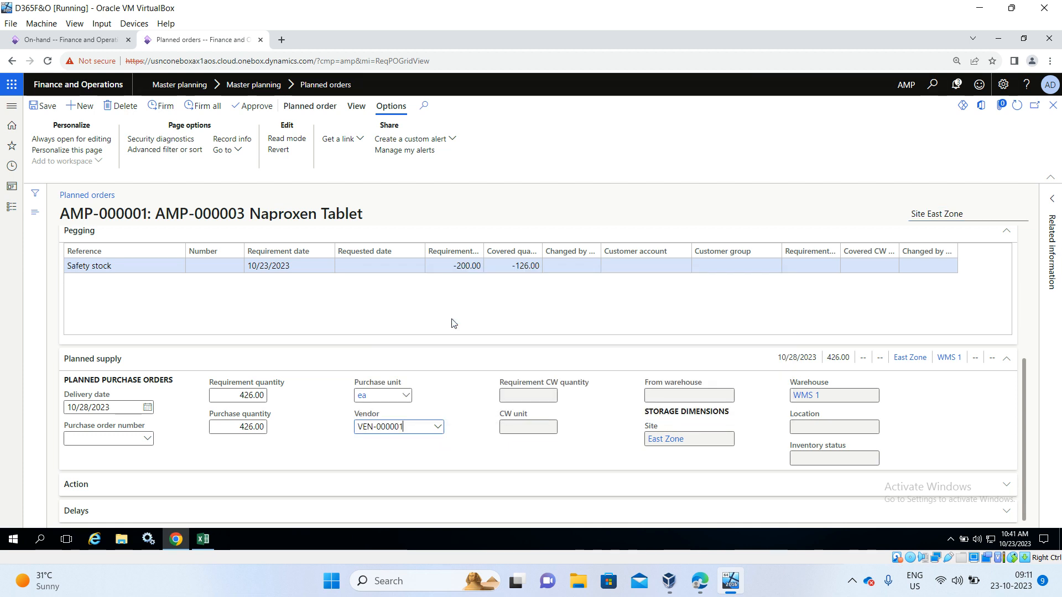
- Close the on-hand list, check the Purchase details of the Naproxen Tablet released product, and return to the planned order
left_click(53, 42)
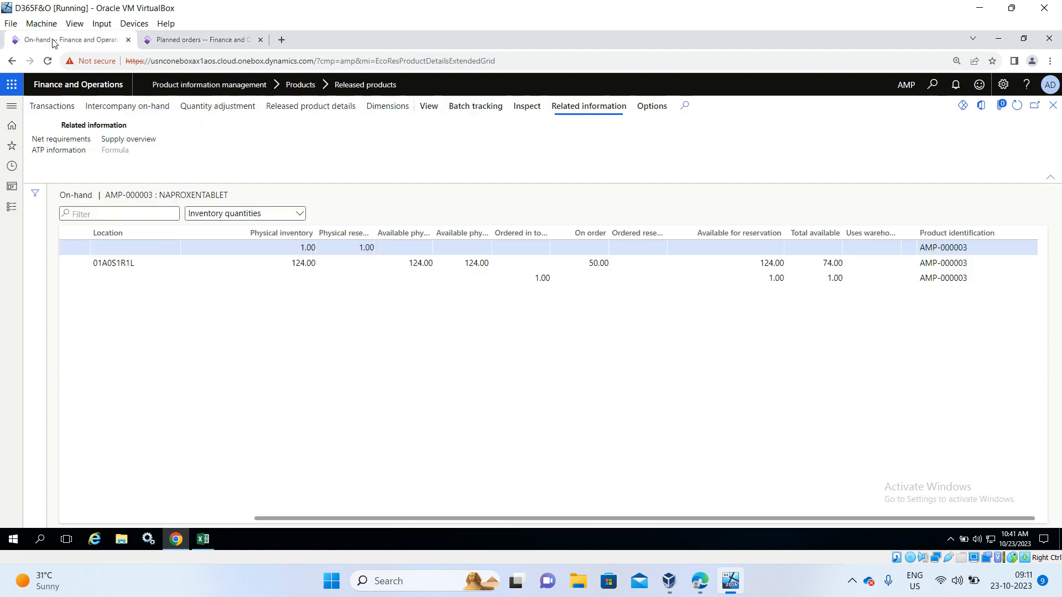
left_click(1050, 106)
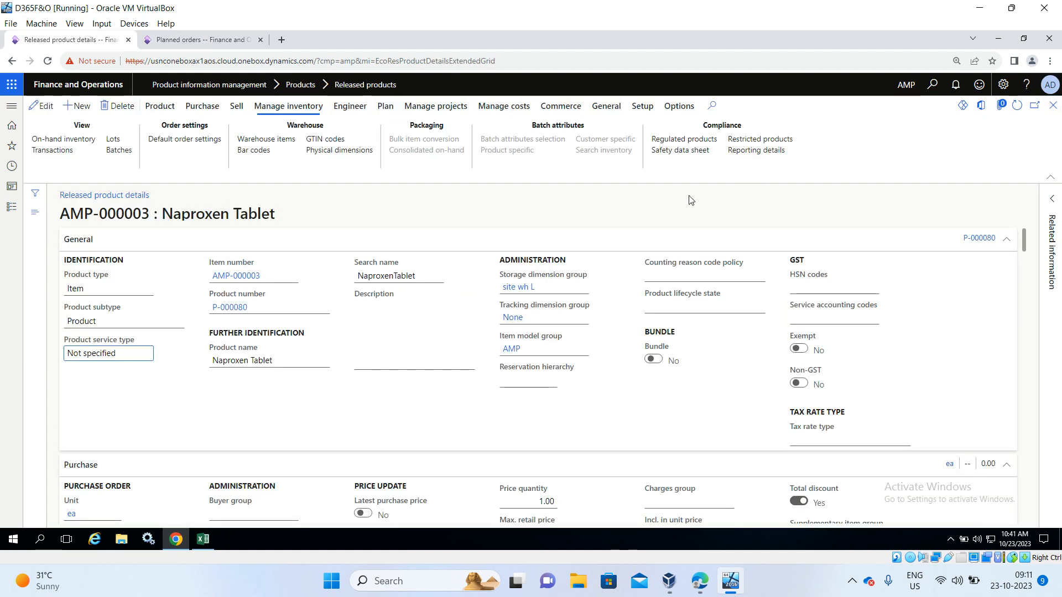
scroll(310, 373, "down", 3)
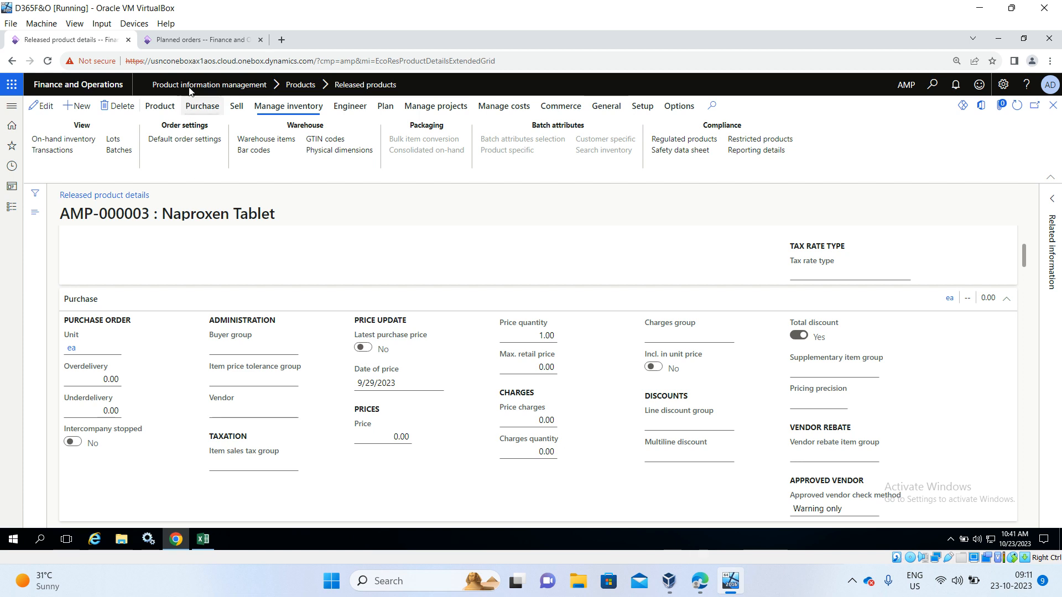
left_click(215, 47)
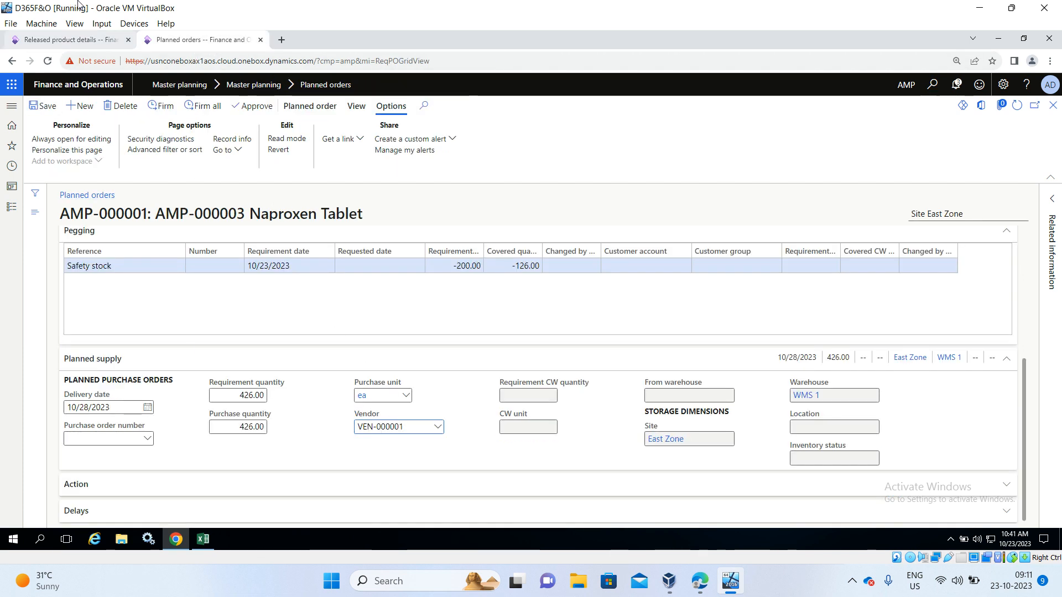
- Recheck the product's purchase vendor, save the Naproxen Tablet planned order, firm it with Standard update marking, and expand the firming messages
left_click(77, 46)
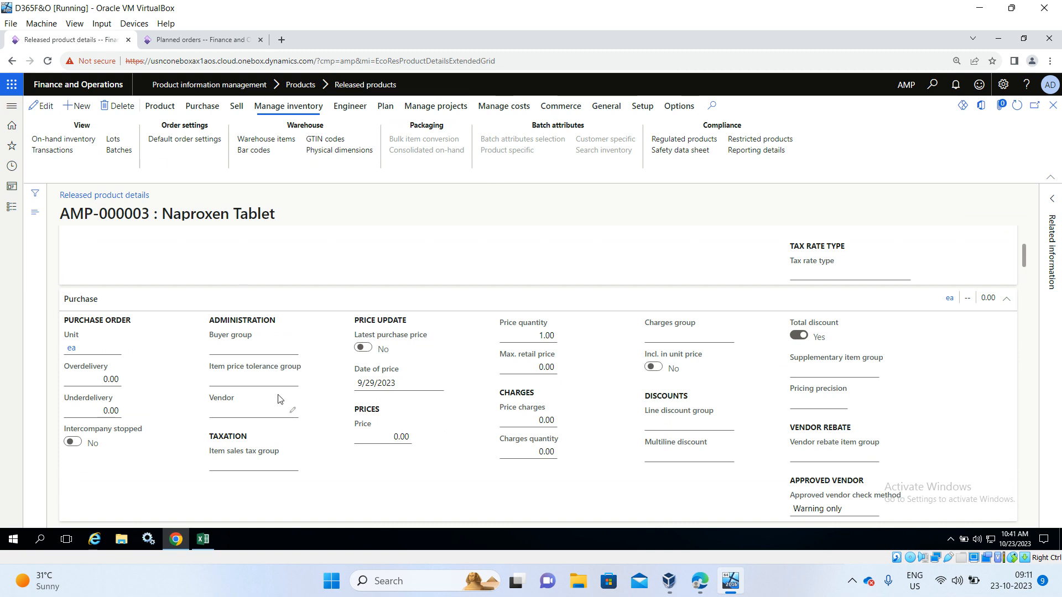
left_click(198, 43)
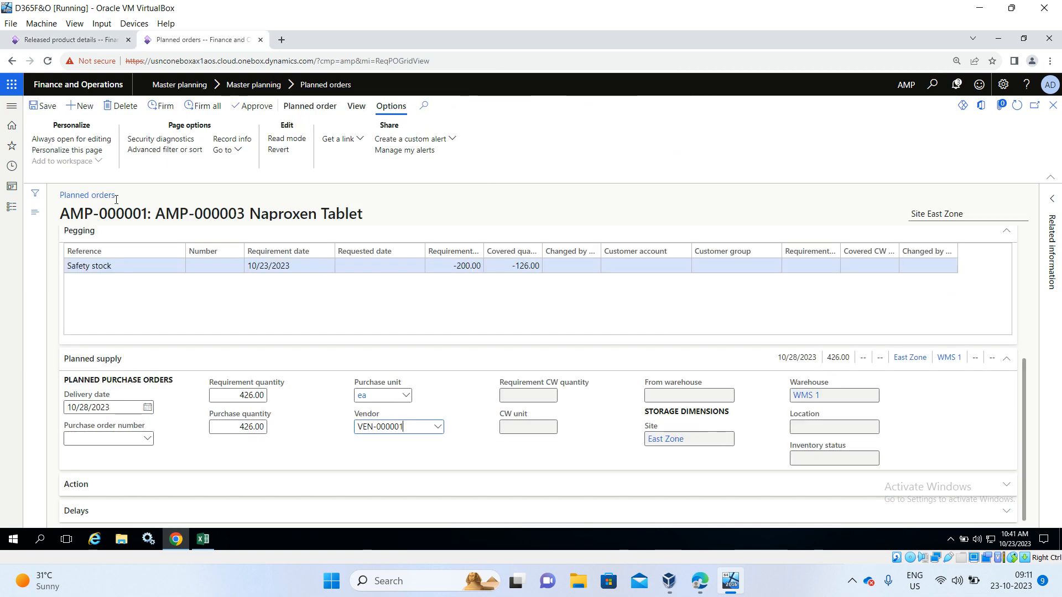
left_click(46, 109)
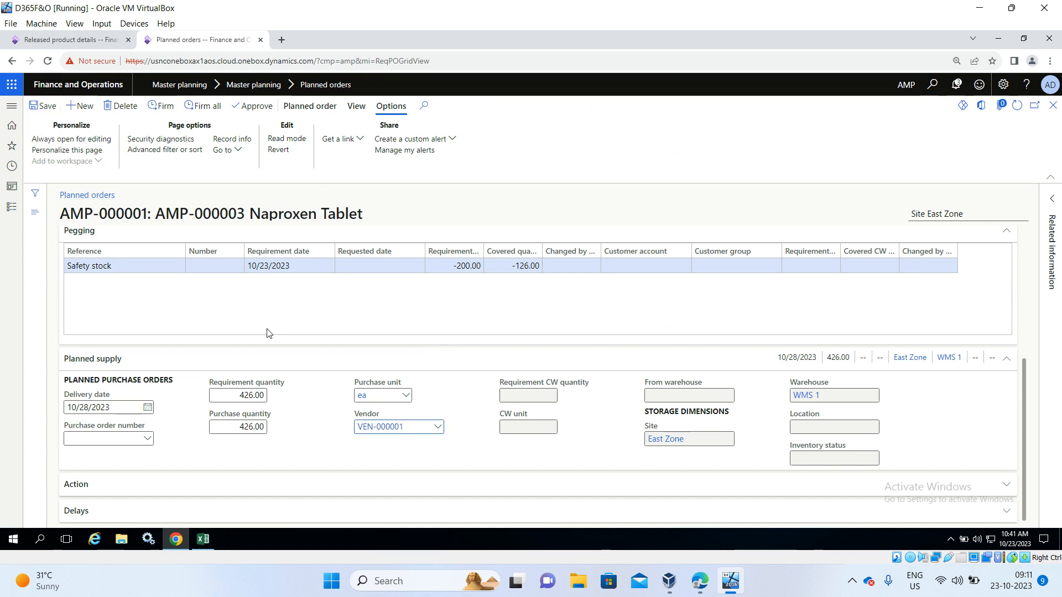
left_click(164, 108)
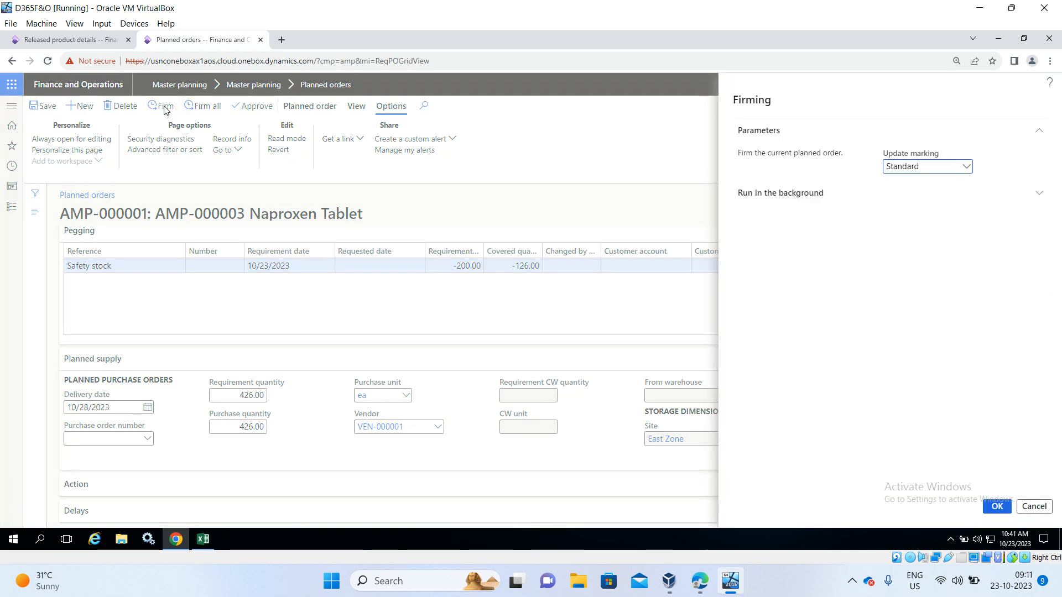
left_click(996, 507)
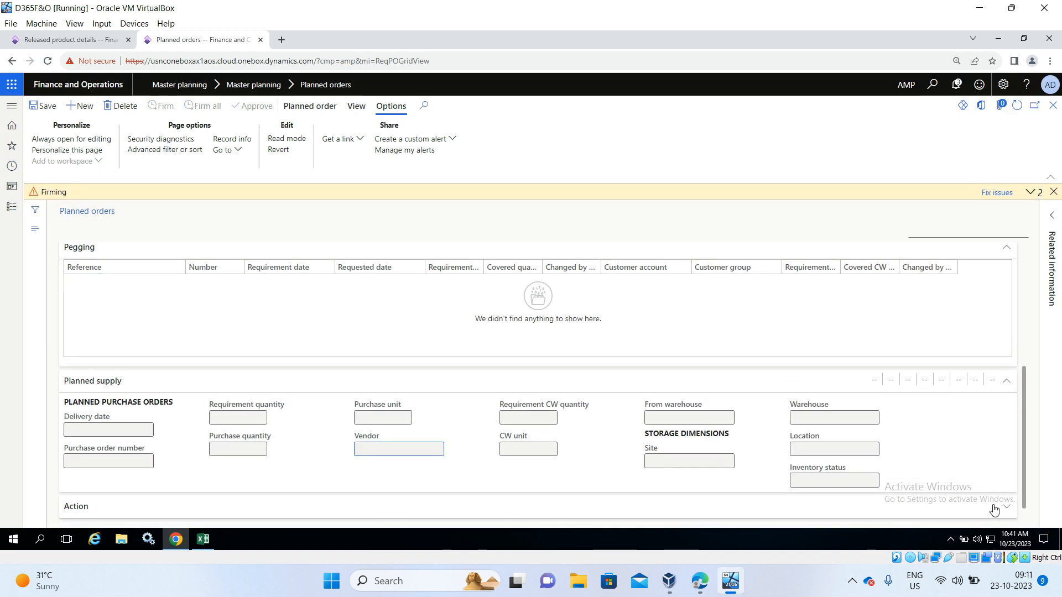
left_click(1028, 192)
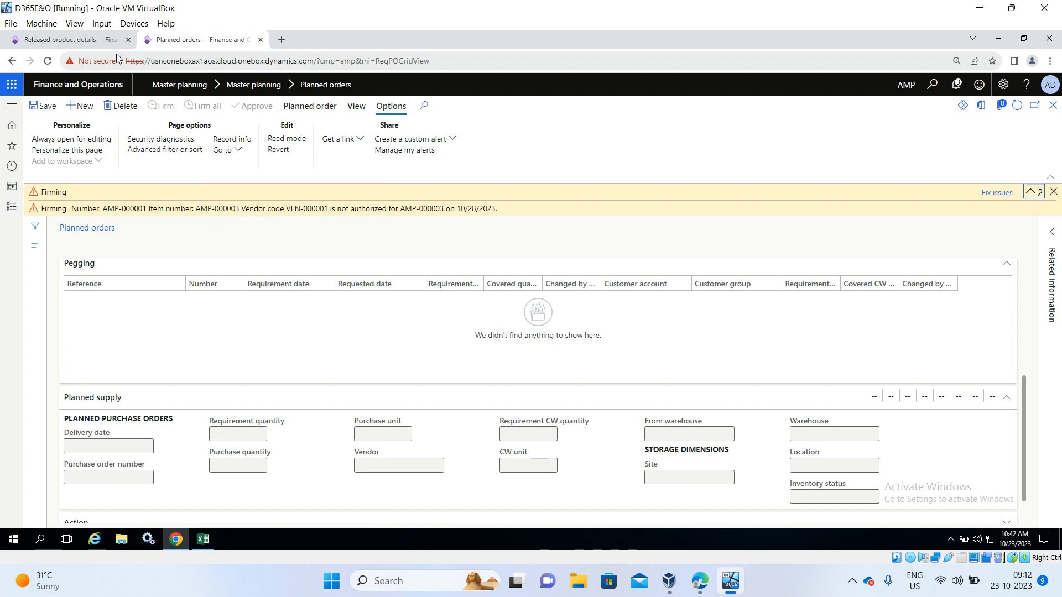
- Edit the Naproxen Tablet released product, set its approved vendor check method to No check, and save it
left_click(93, 41)
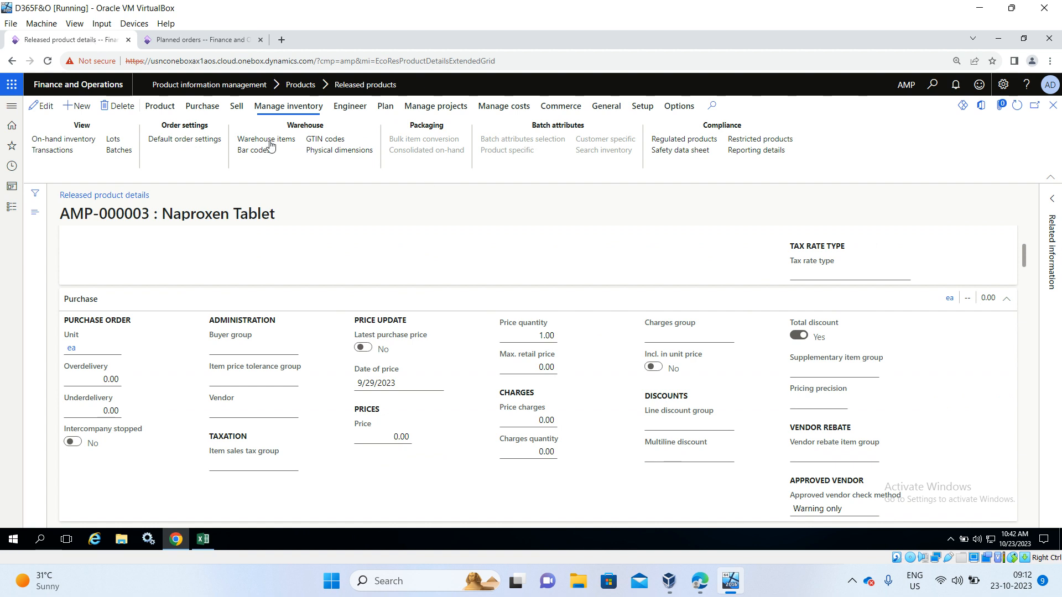
left_click(47, 106)
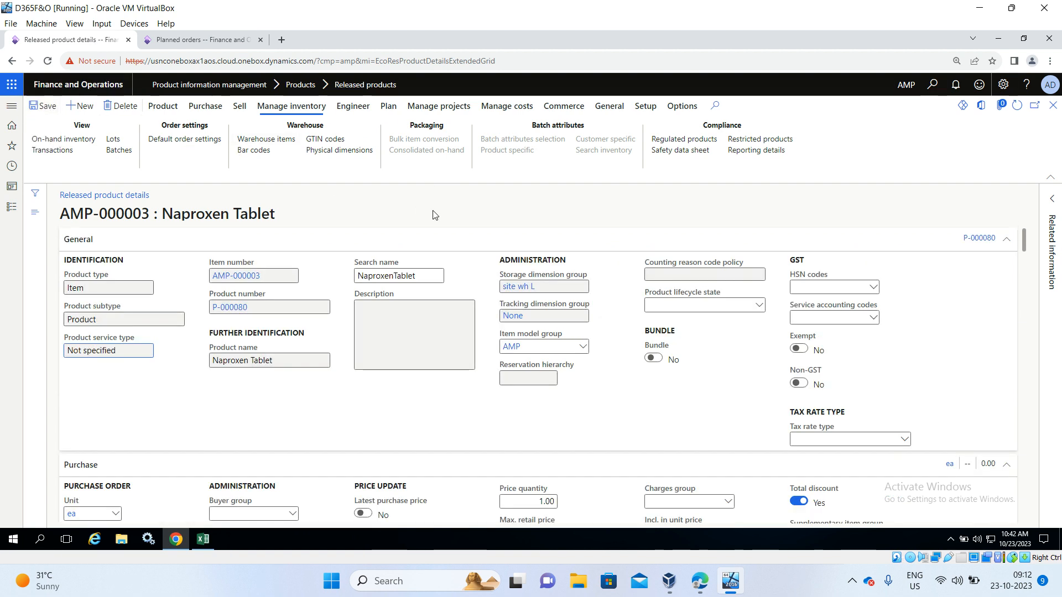
scroll(675, 273, "down", 5)
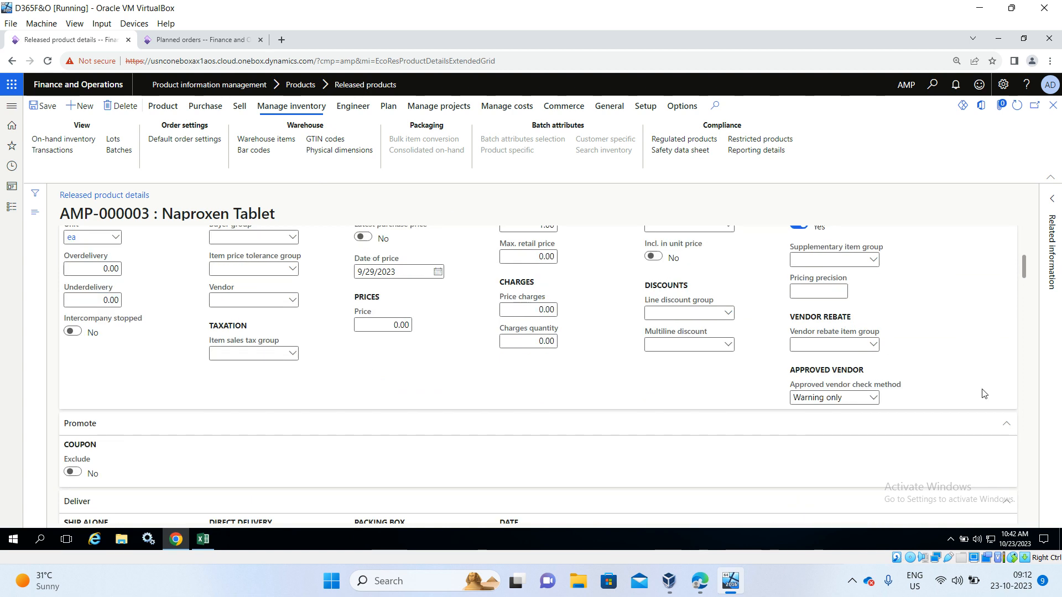
left_click(874, 397)
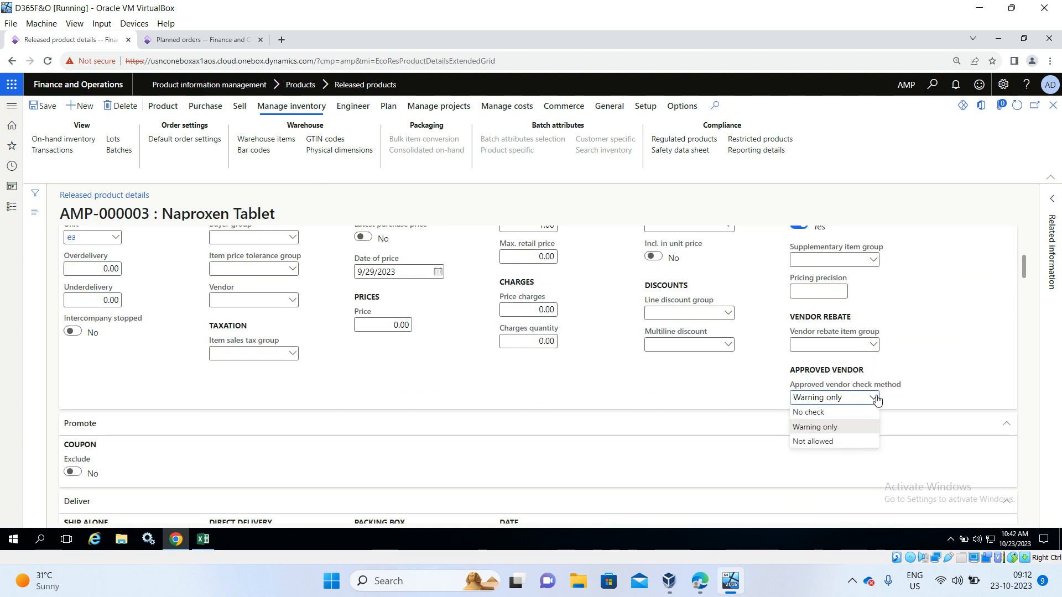
left_click(818, 418)
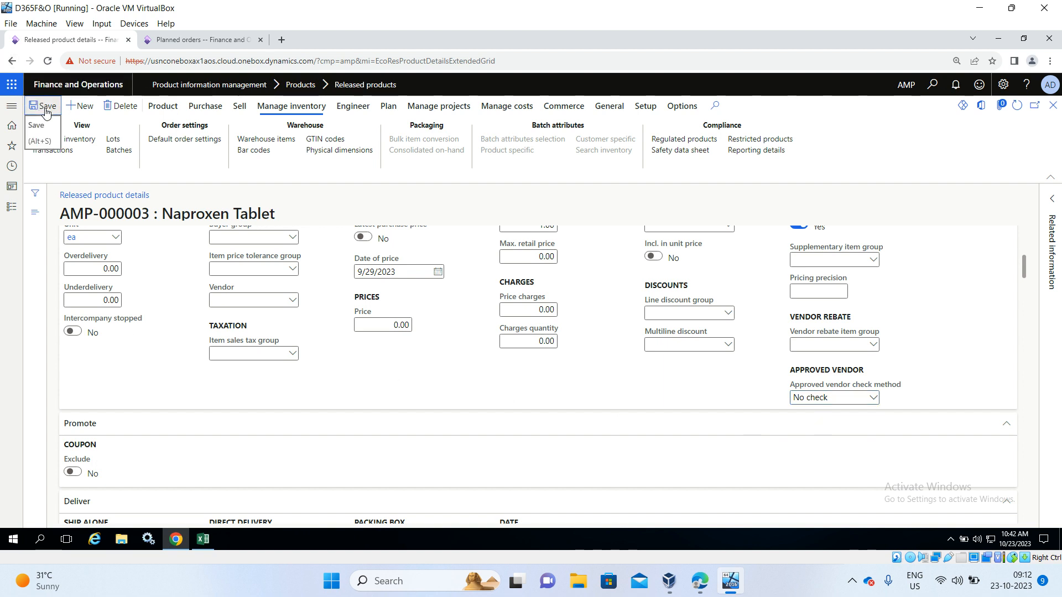
- Return to the planned orders, dismiss the firming messages, and close the order details to show the Dynamic Pl list
left_click(217, 44)
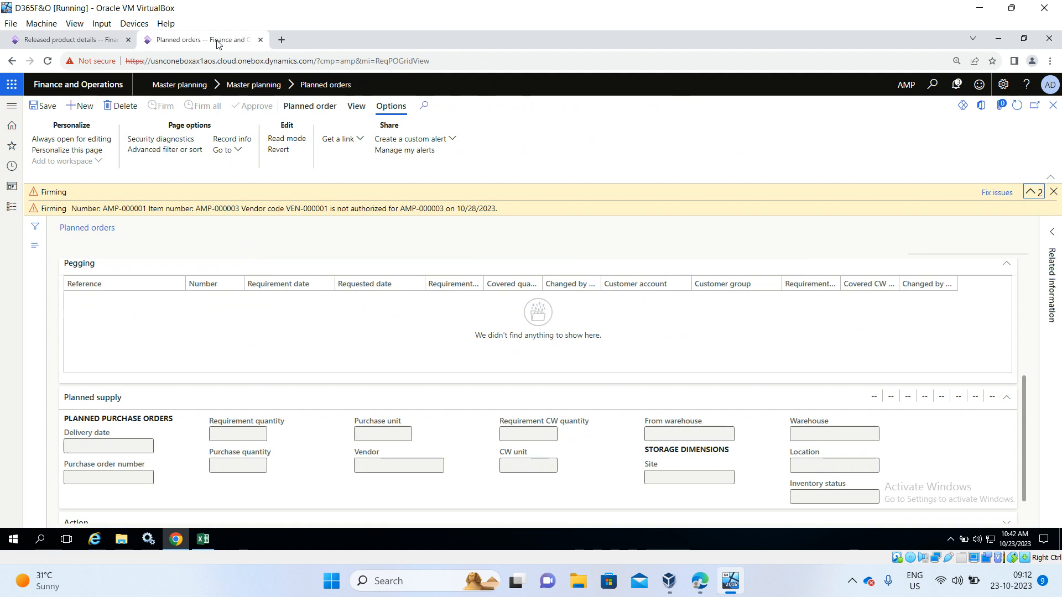
left_click(1053, 192)
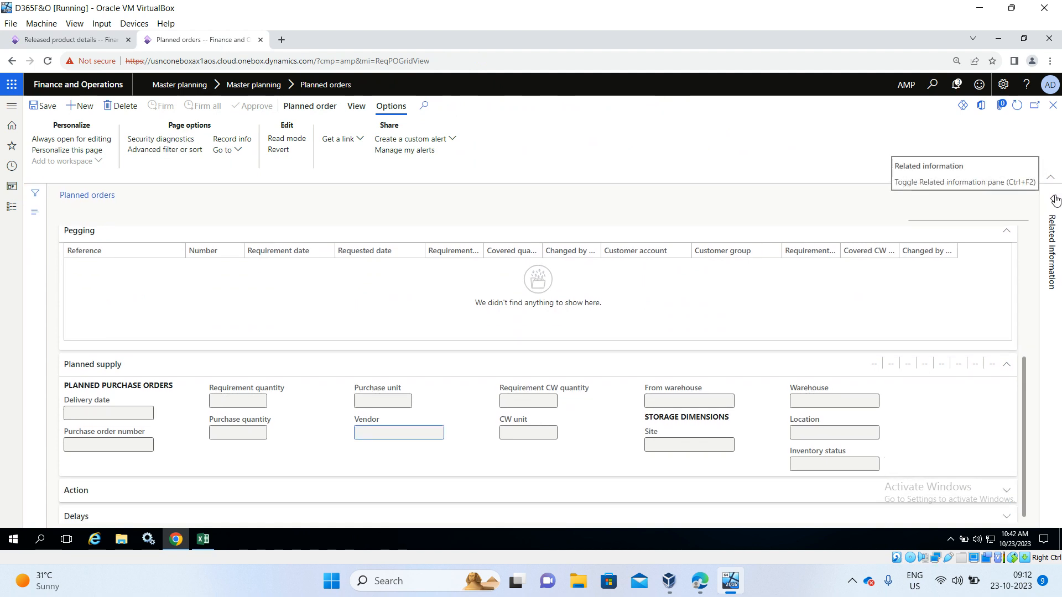
scroll(474, 315, "up", 4)
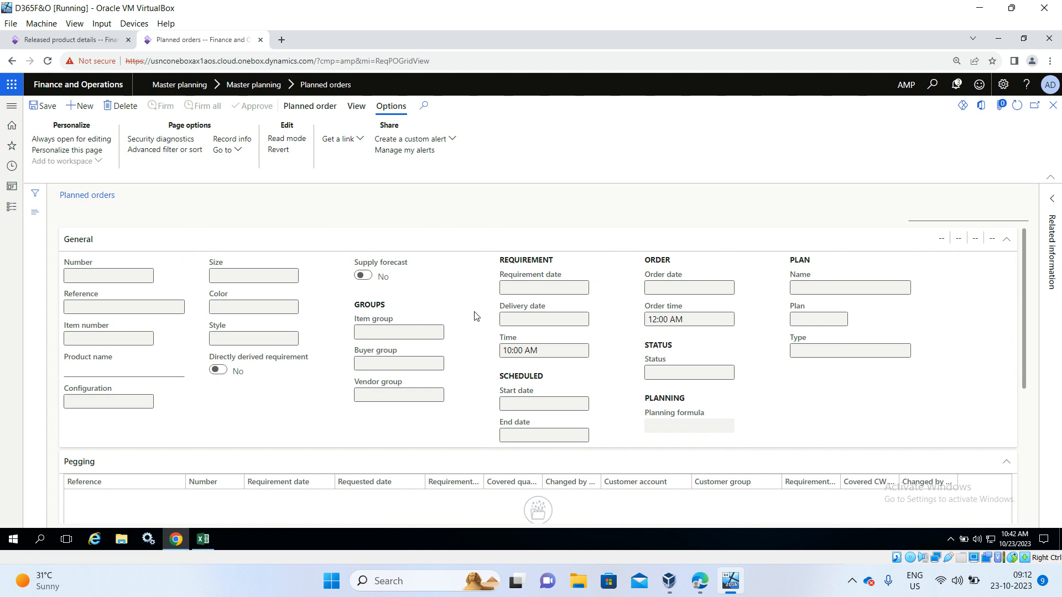
left_click(1053, 105)
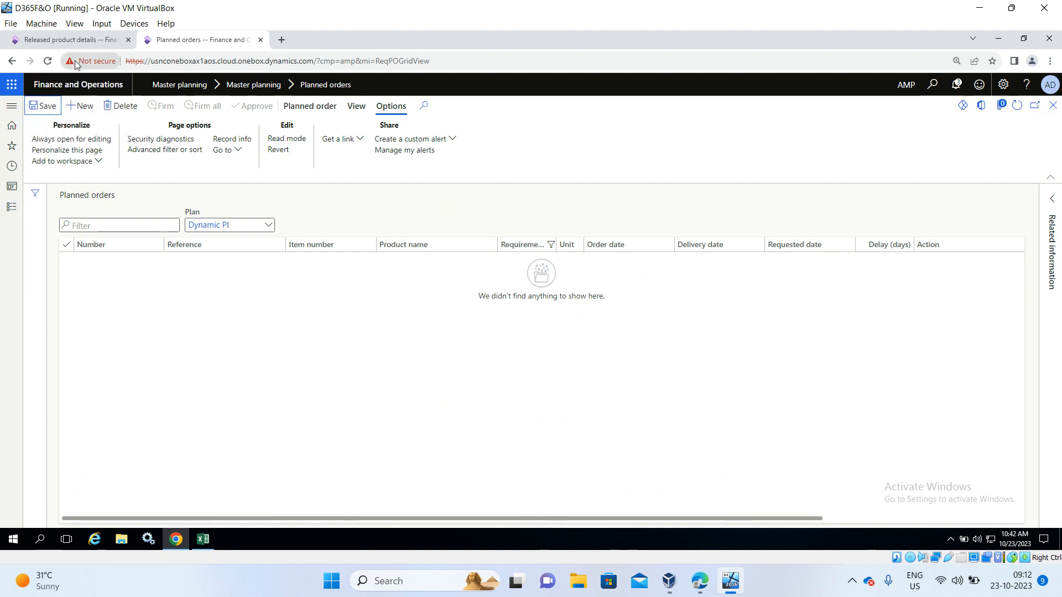
- Go to all purchase orders in Procurement and sourcing and open the ABC order with delivery date 10/28/2023
left_click(84, 40)
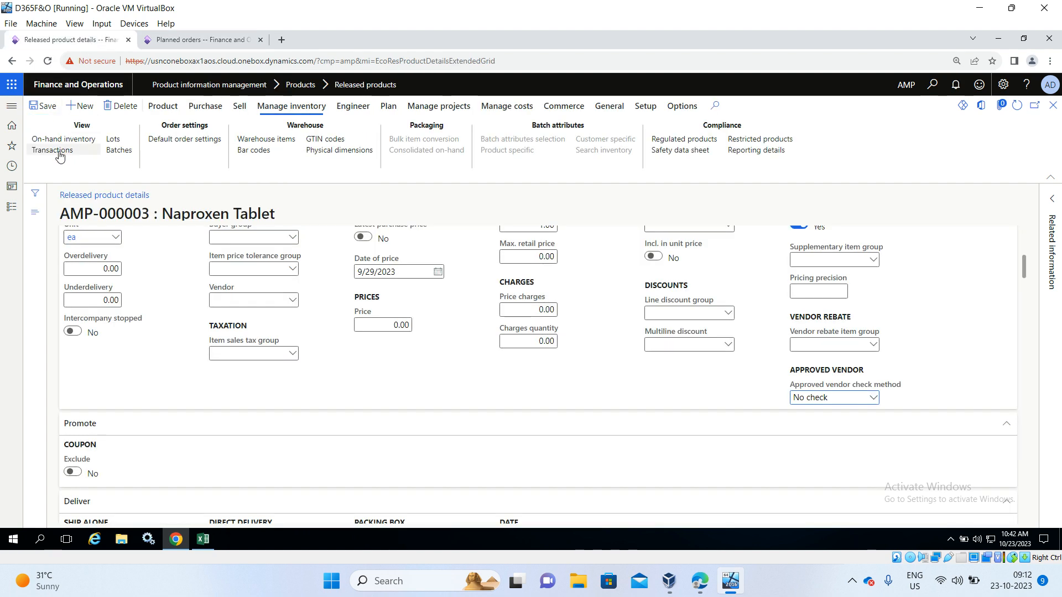
left_click(12, 207)
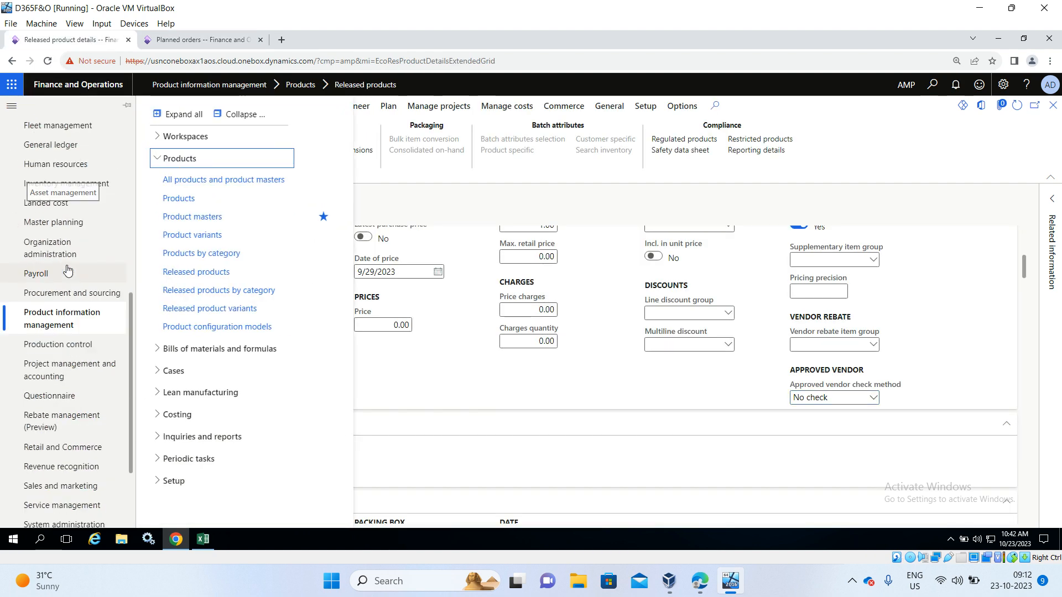
left_click(52, 297)
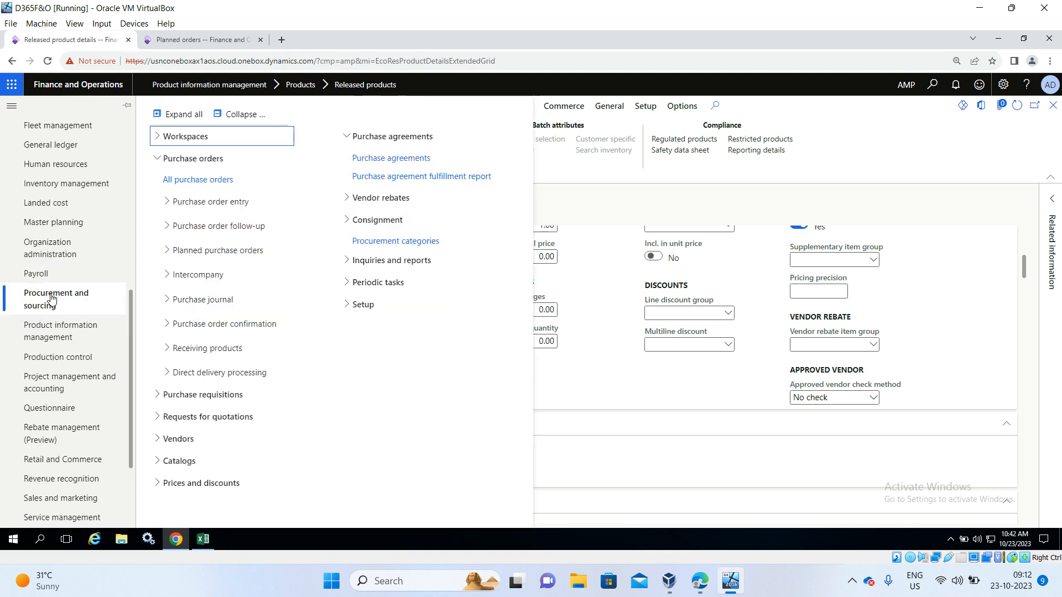
left_click(177, 182)
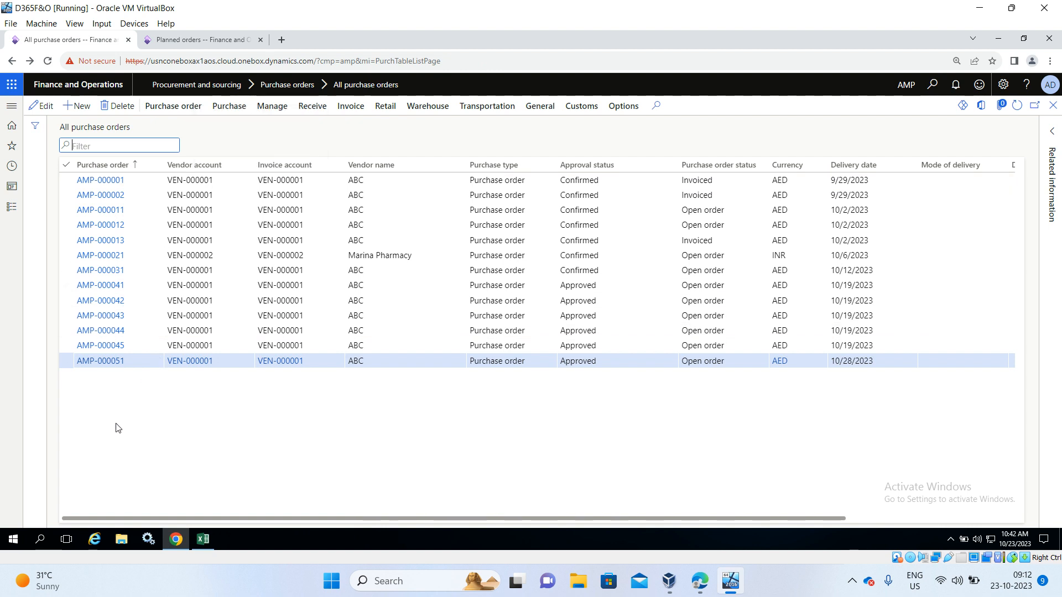
left_click(103, 362)
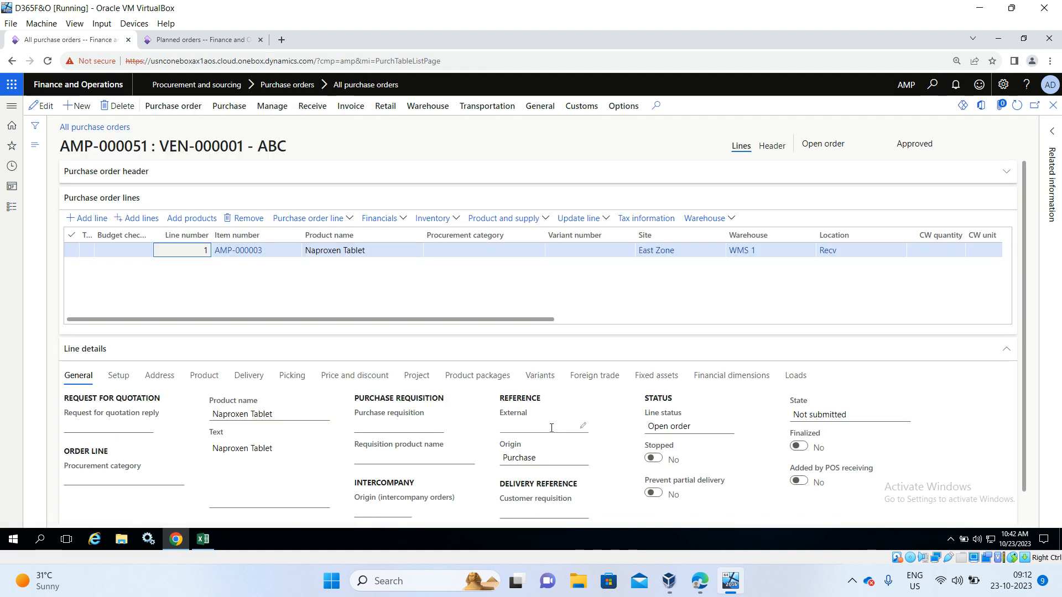
- Examine the purchase order line's item, site, warehouse and quantity, close the order, and return to the home page
scroll(551, 428, "down", 1)
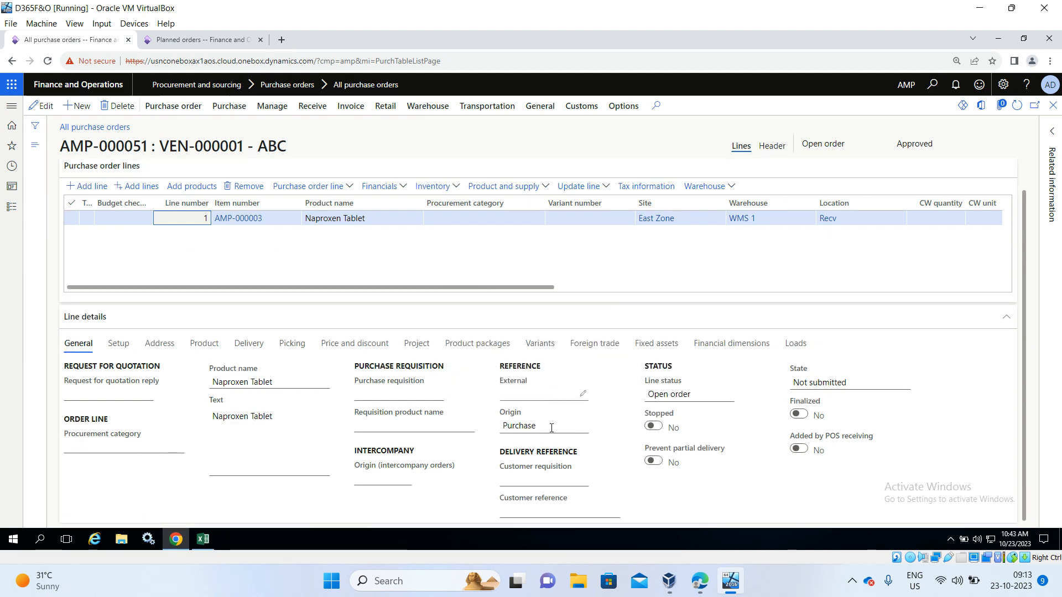
left_click(811, 288)
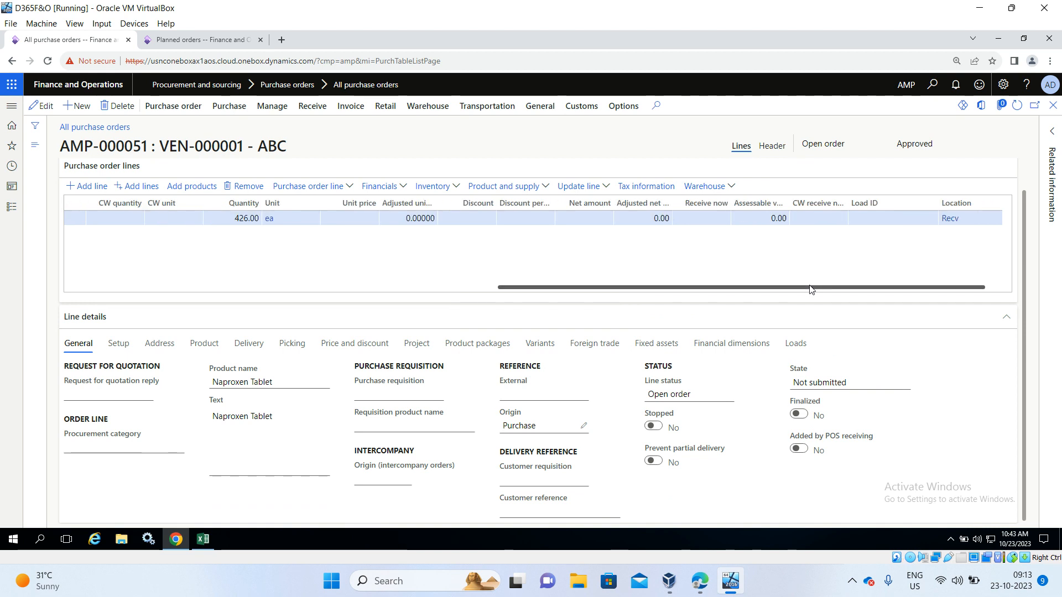
left_click(118, 288)
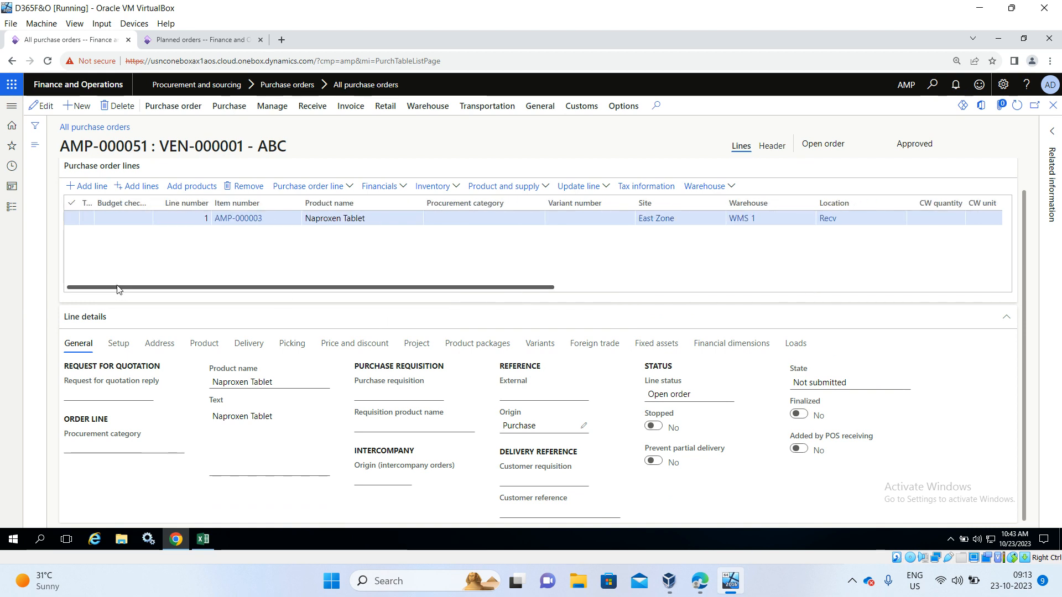
left_click(705, 287)
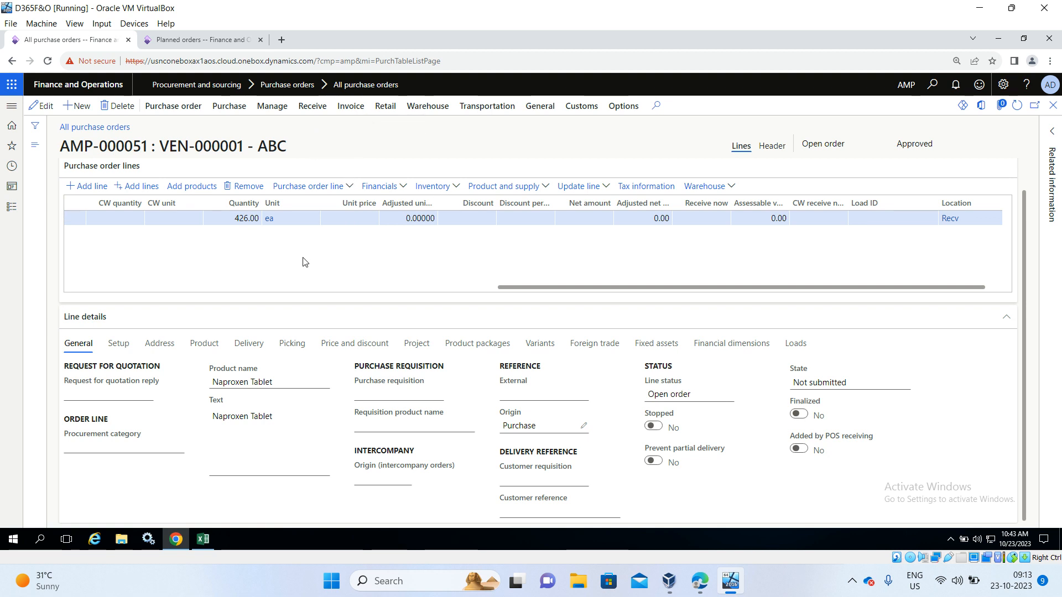
left_click(93, 287)
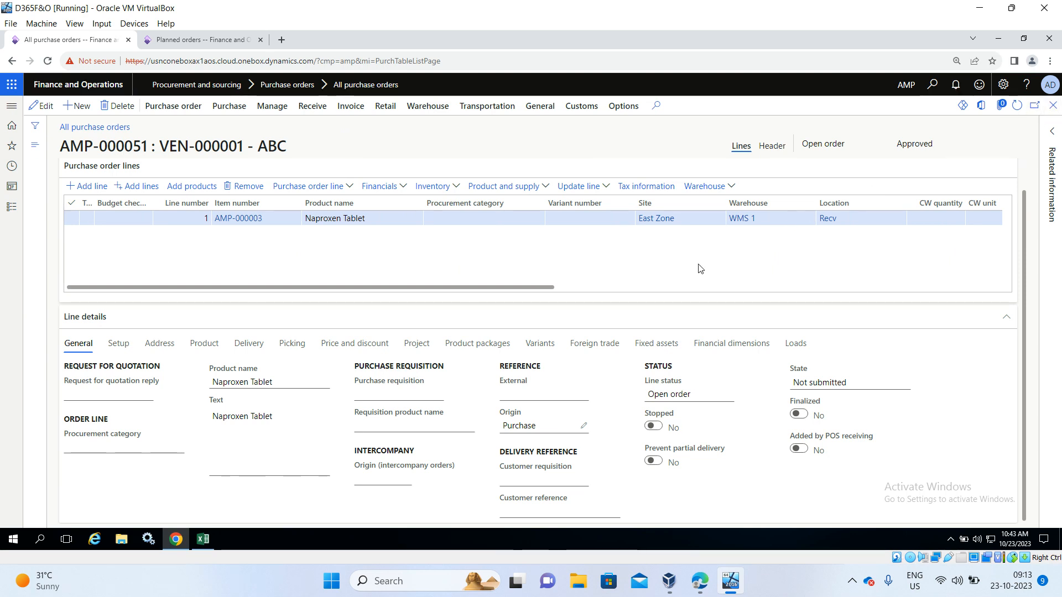
left_click(1053, 107)
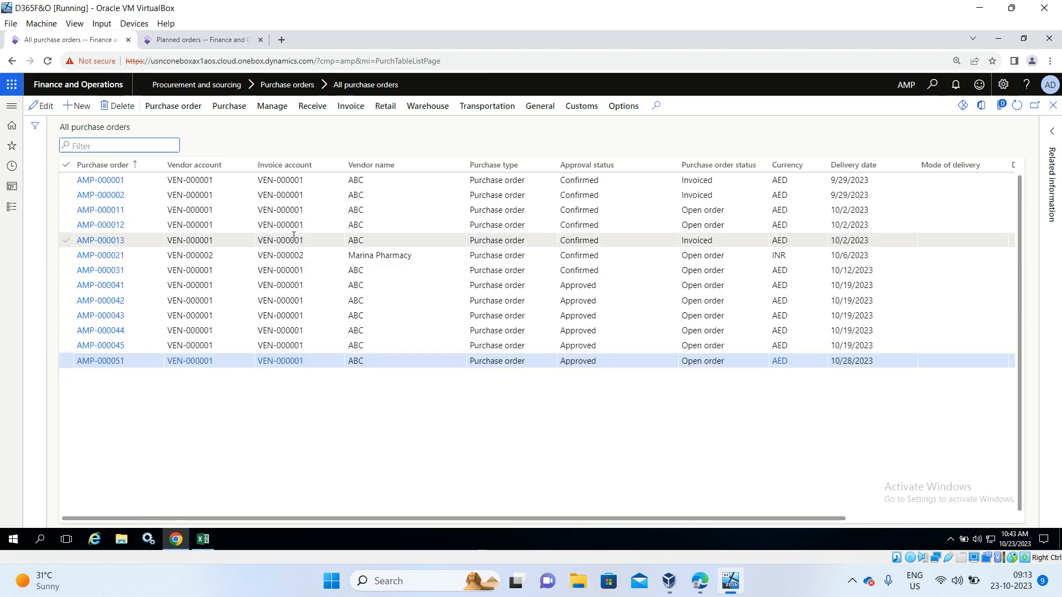
left_click(11, 128)
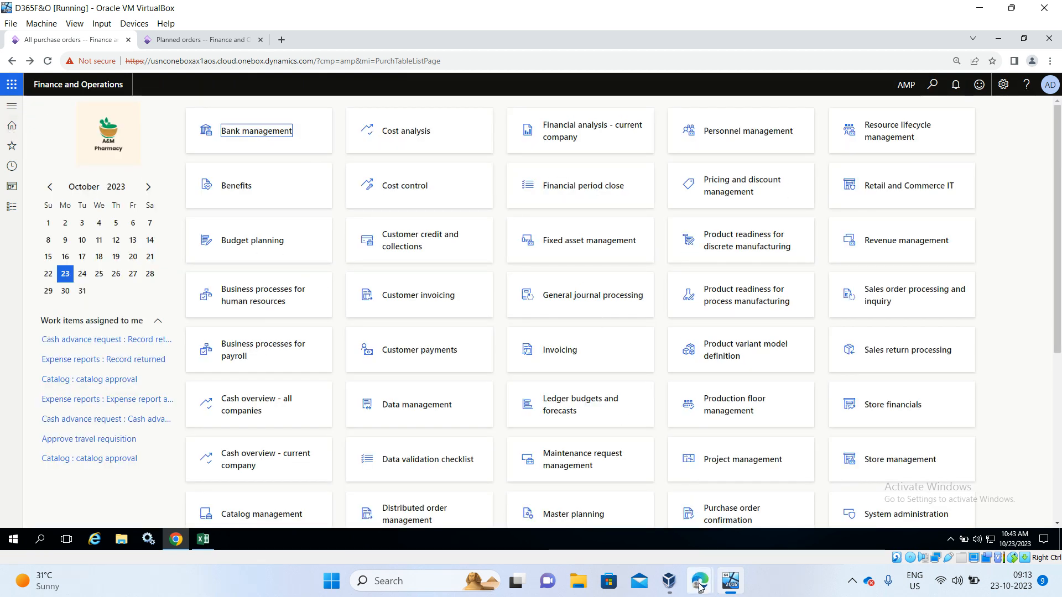
mouse_move(698, 583)
left_click(756, 516)
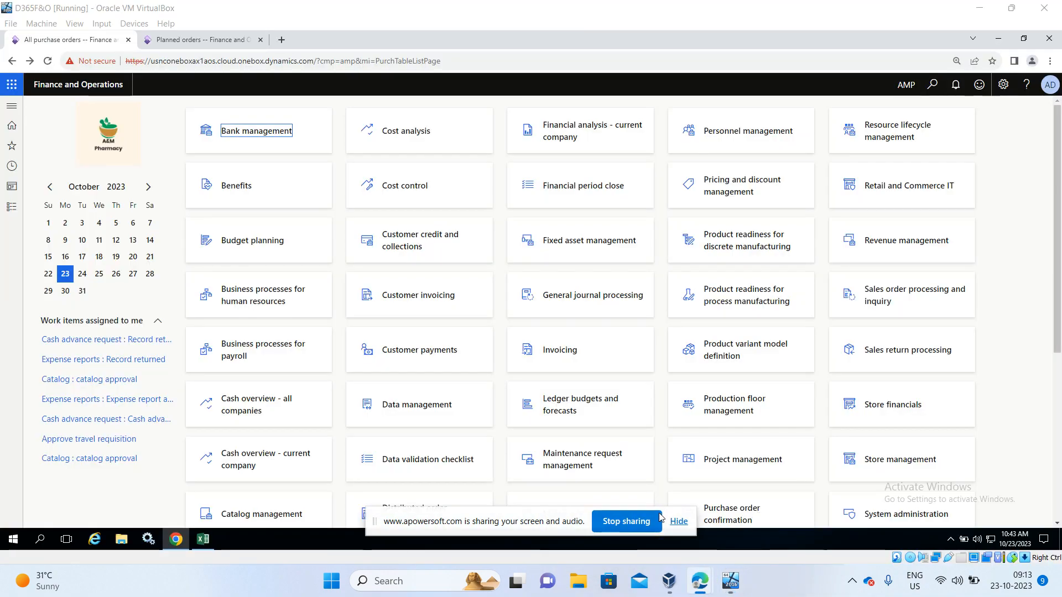